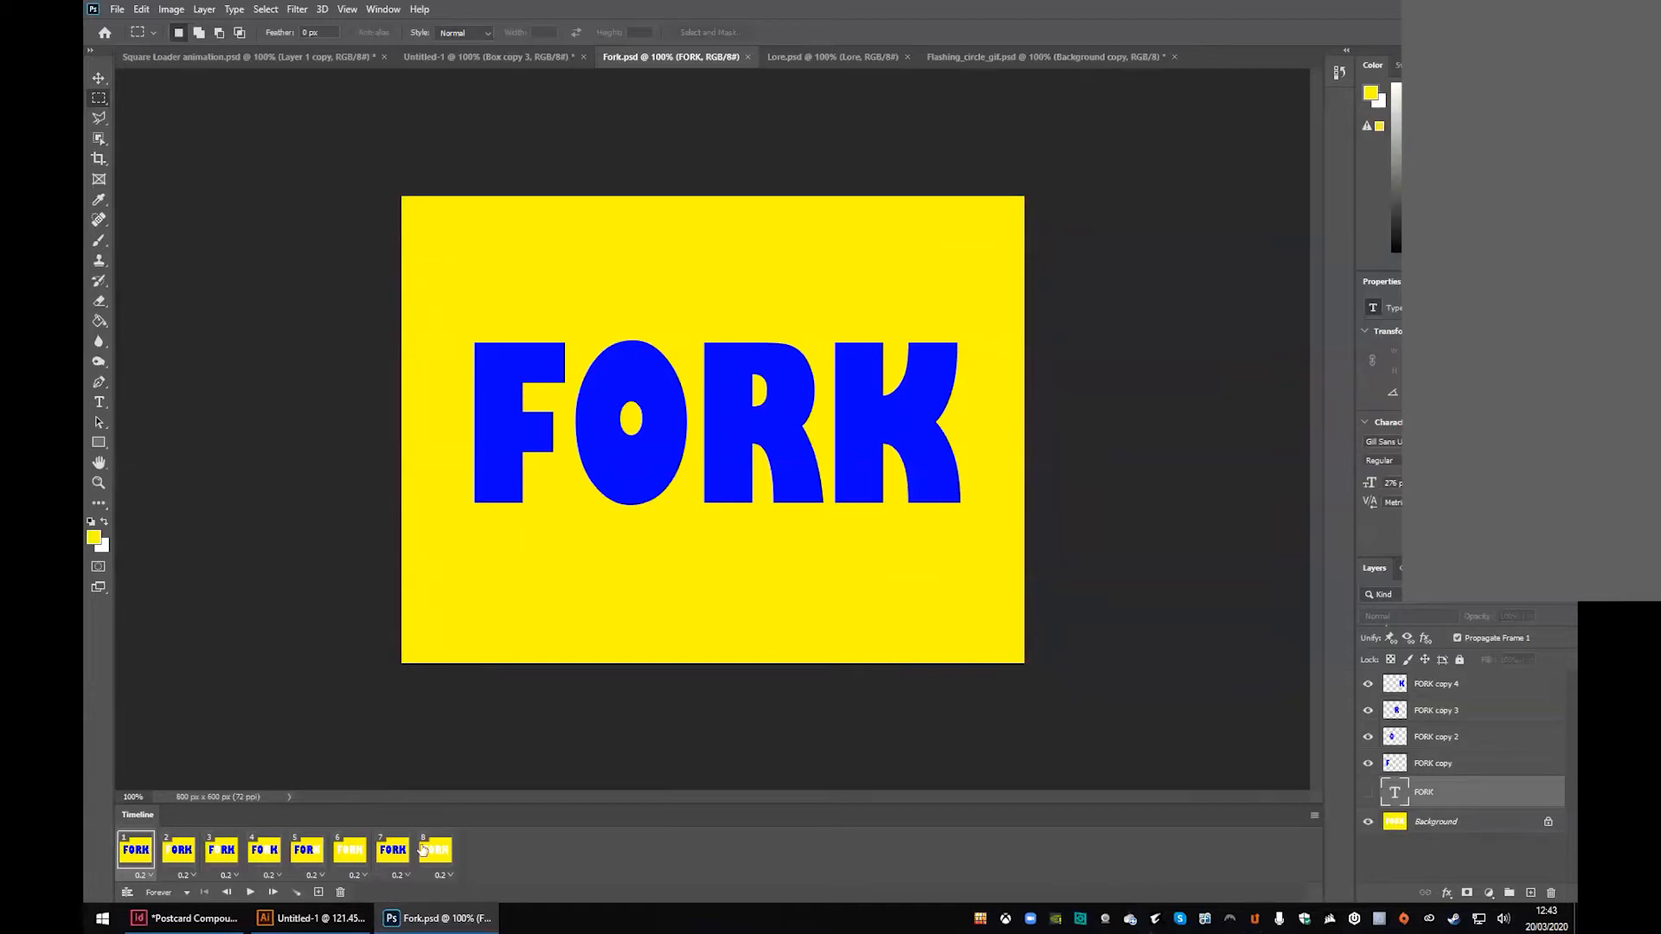
Step: Hide the Timeline panel and show it again
left_click(383, 9)
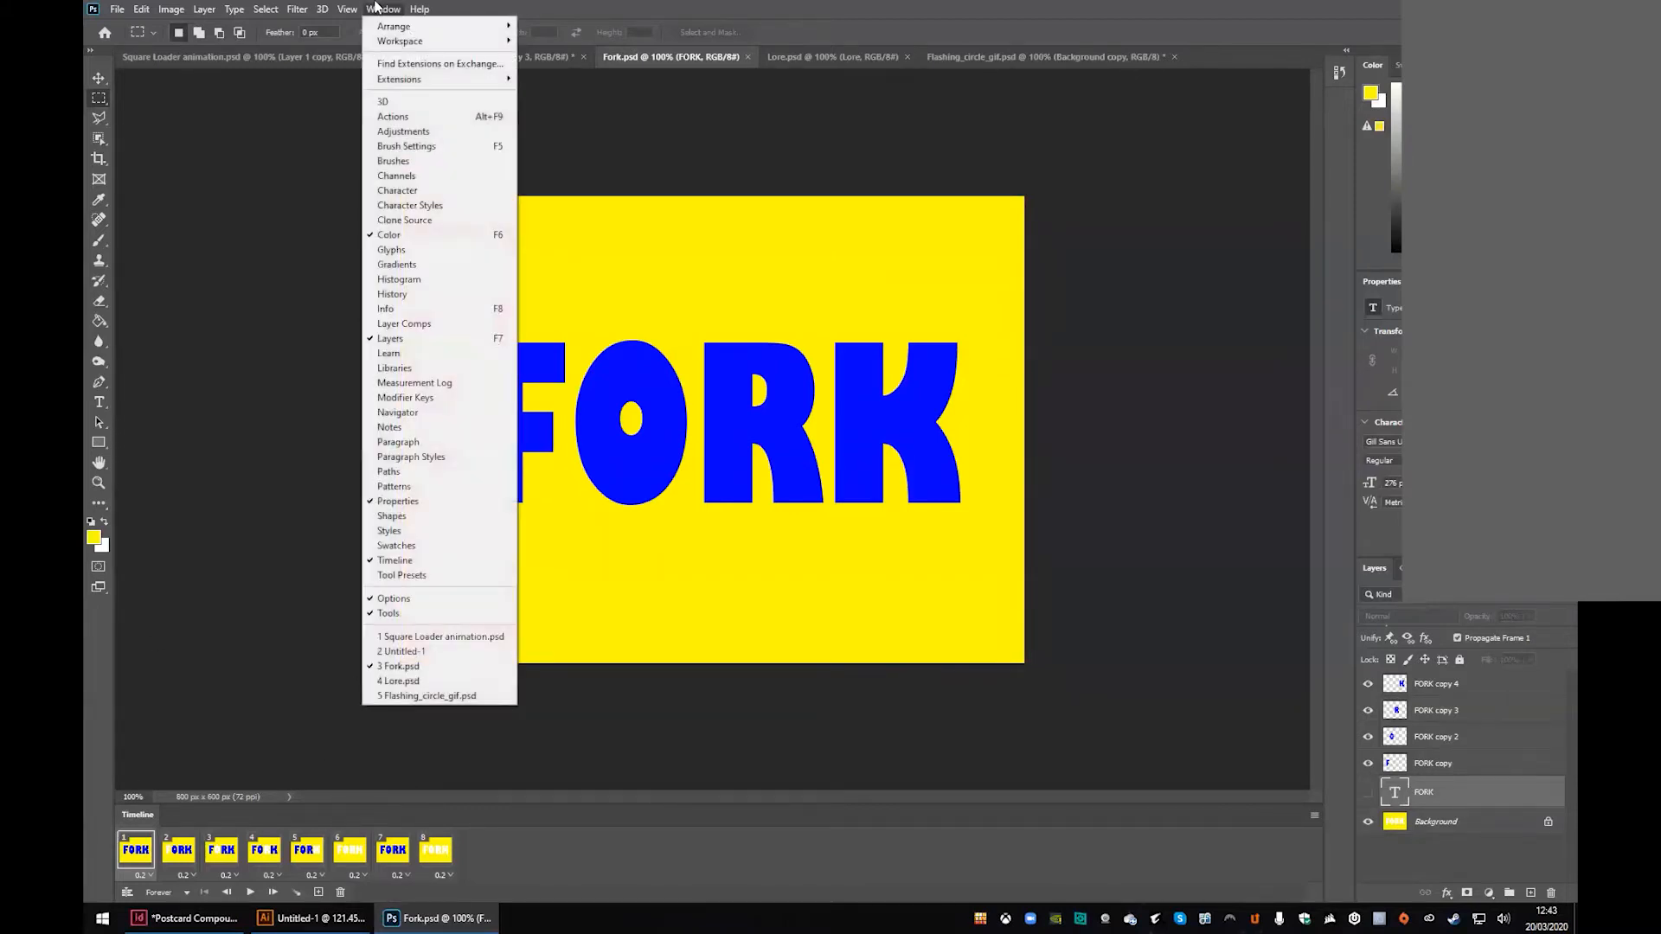
left_click(408, 561)
left_click(390, 9)
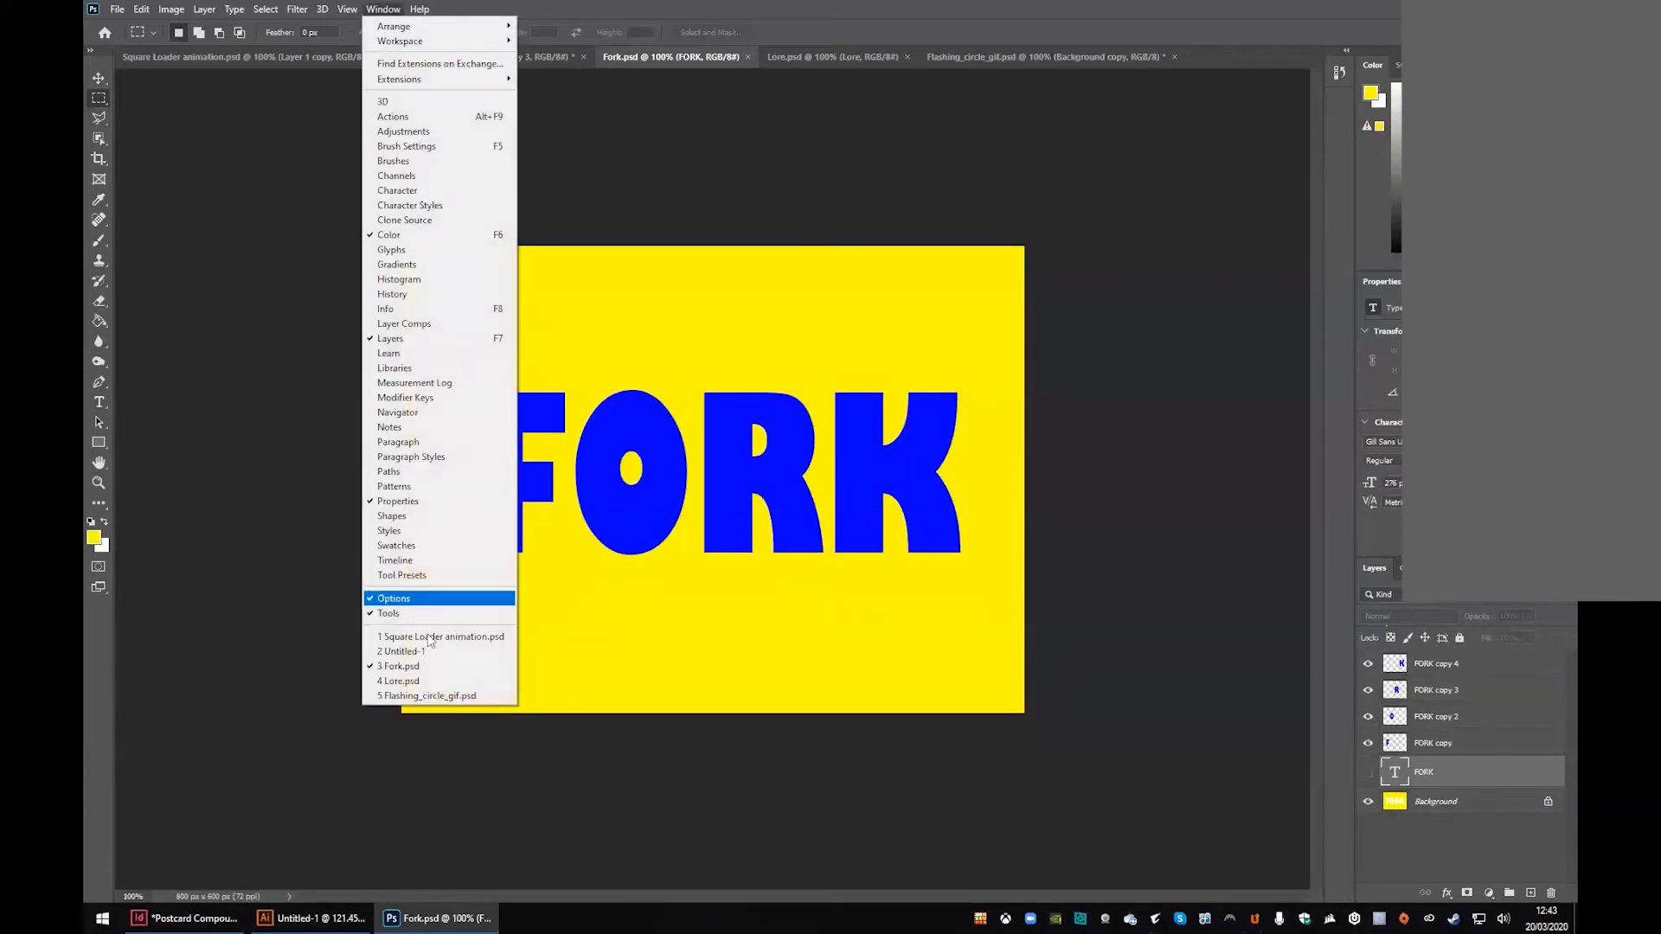
left_click(407, 560)
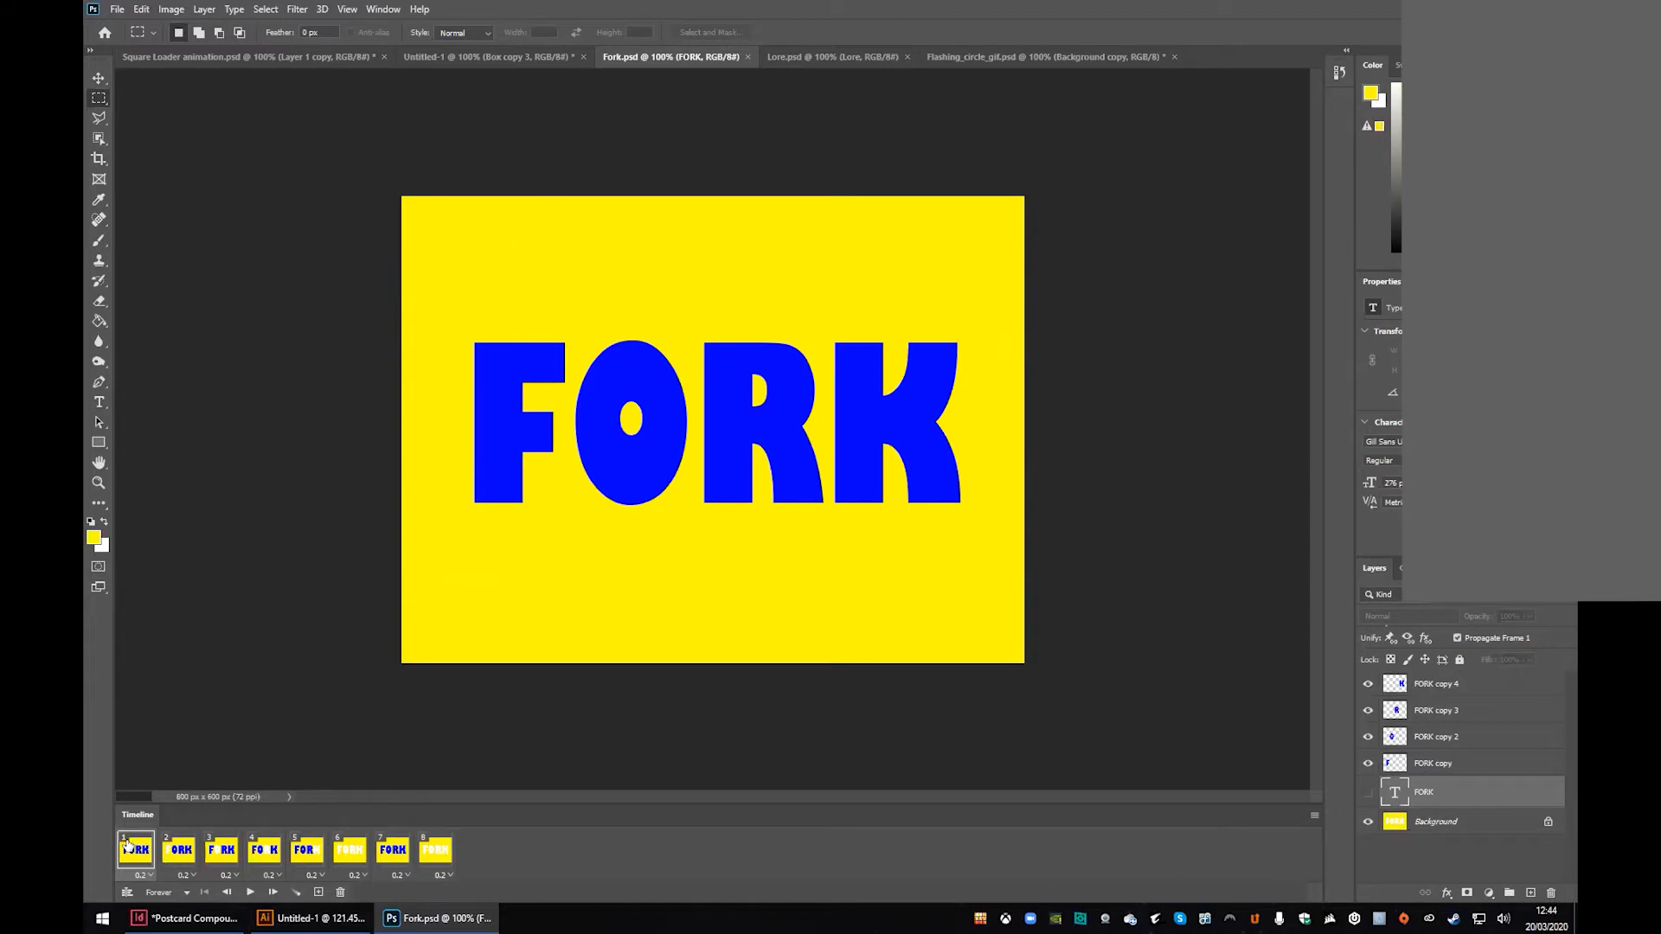
Step: Go through animation frames 2 to 8 of the FORK document to examine which letter layers each one shows
left_click(180, 863)
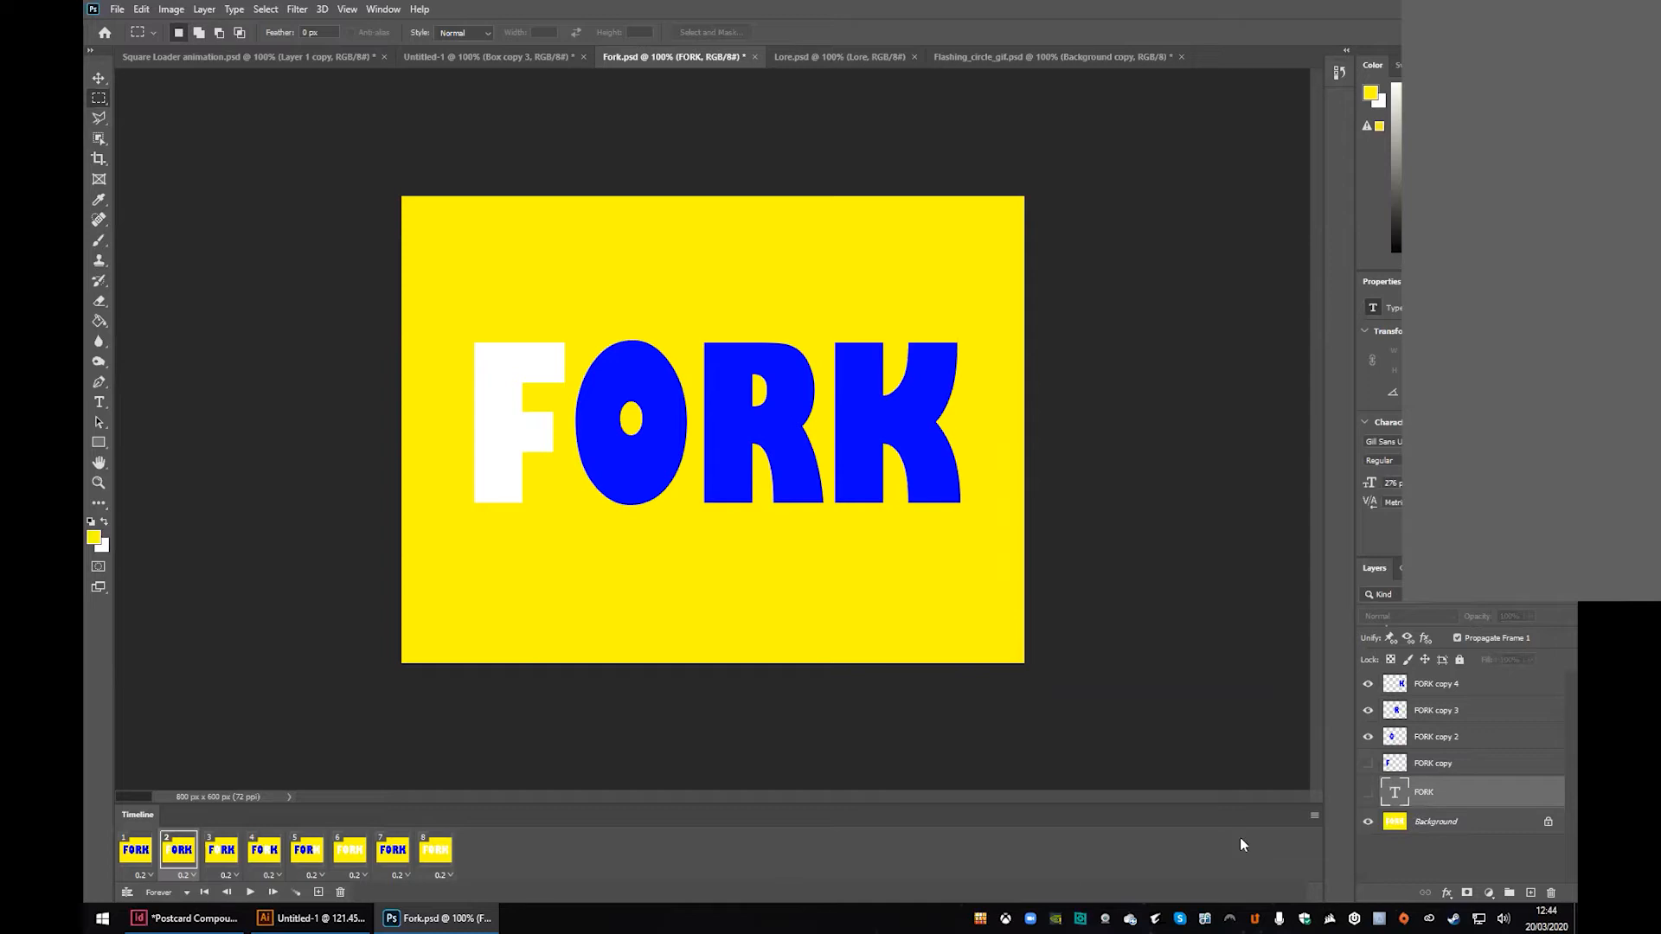
left_click(222, 851)
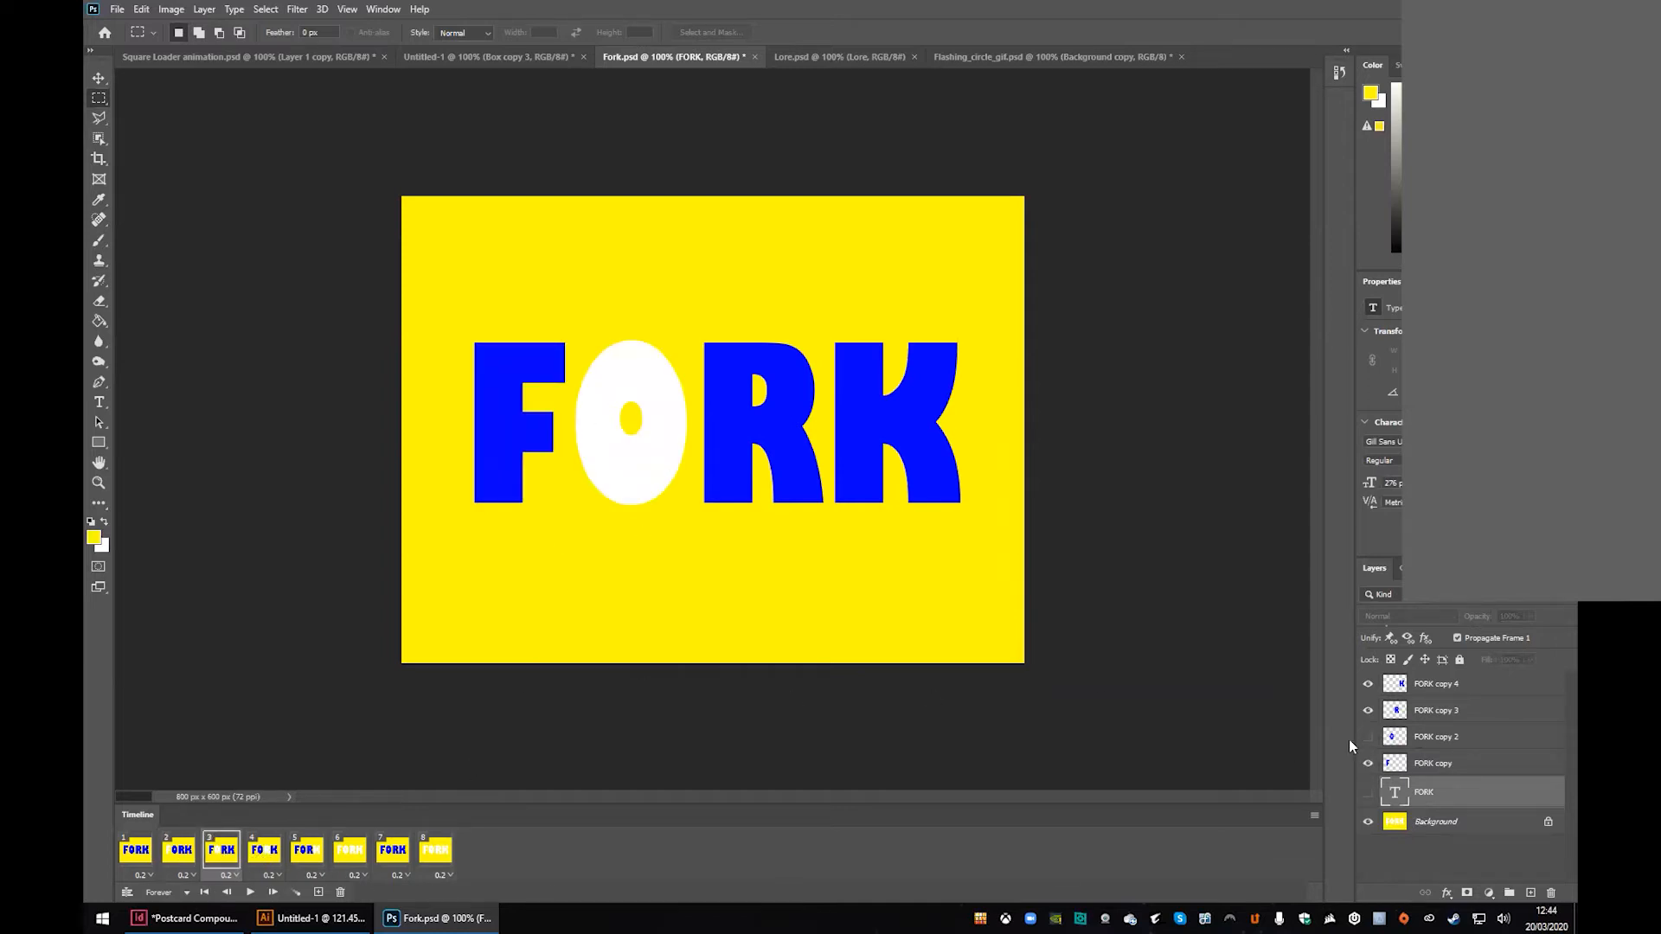
left_click(262, 858)
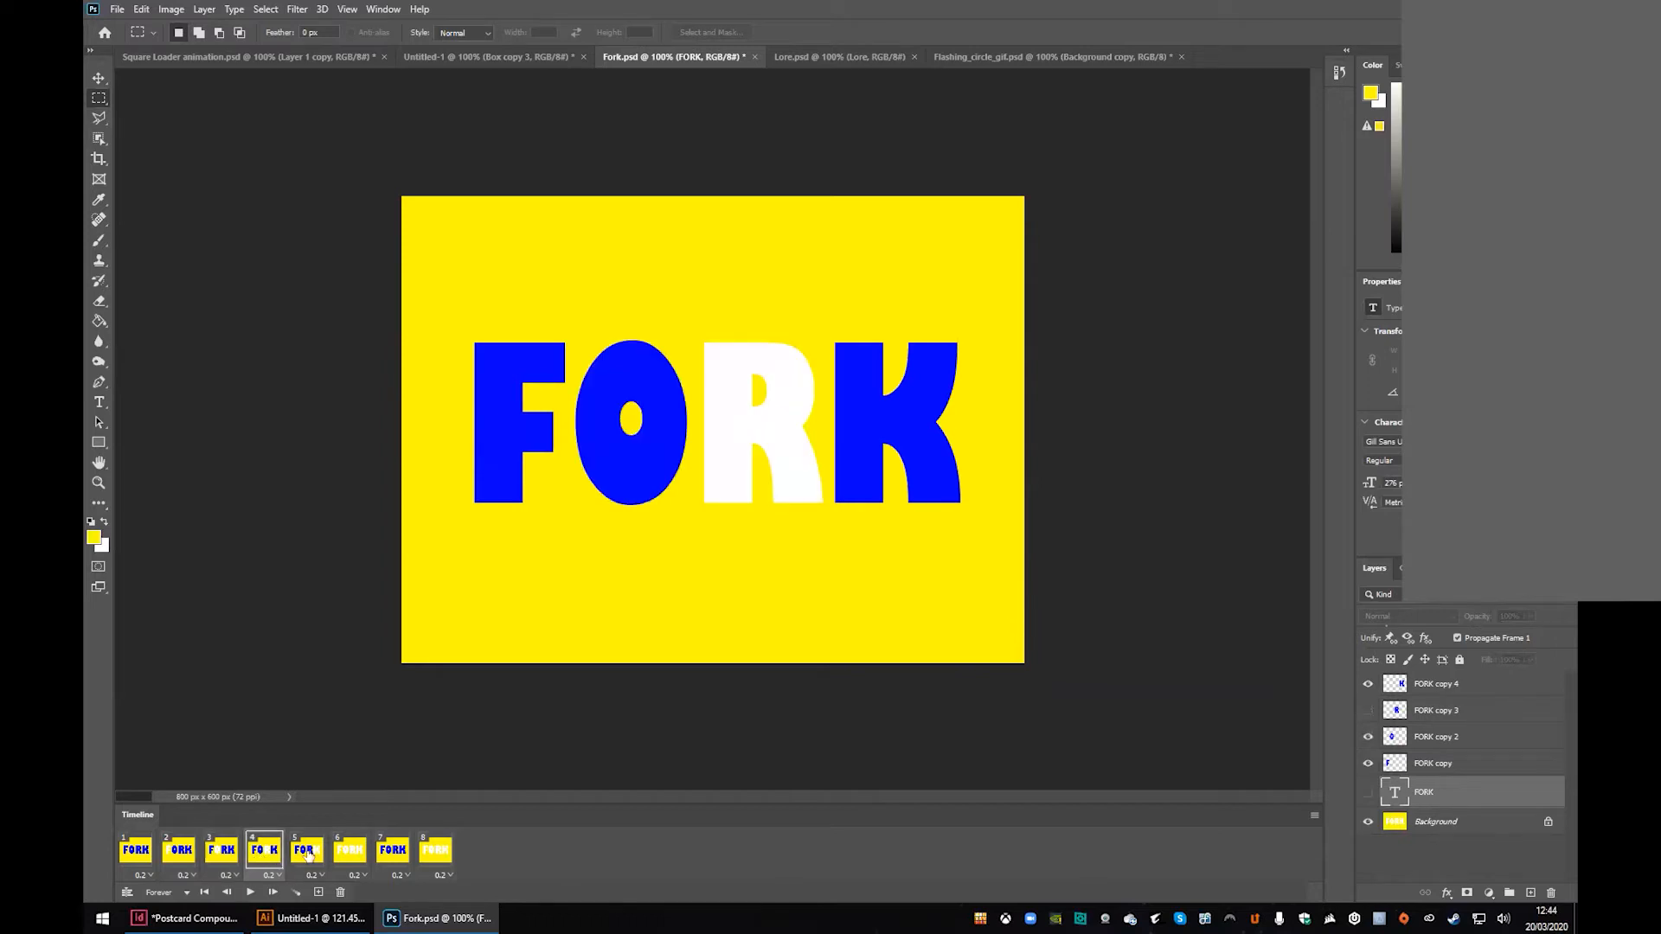
left_click(307, 854)
left_click(342, 857)
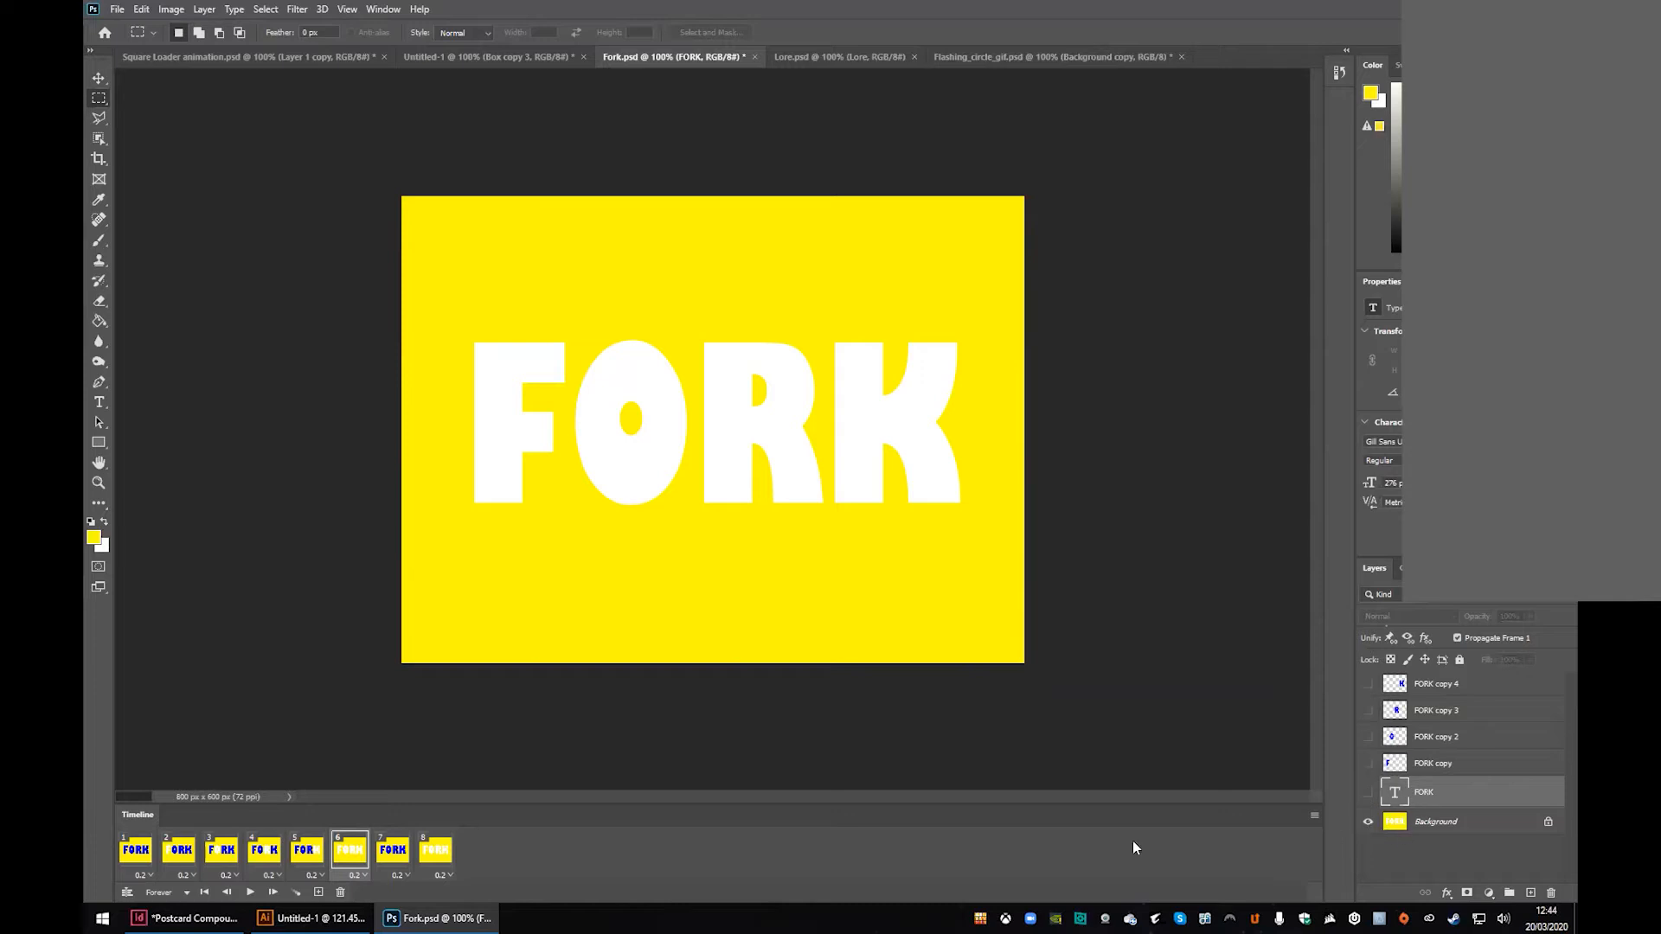
left_click(387, 868)
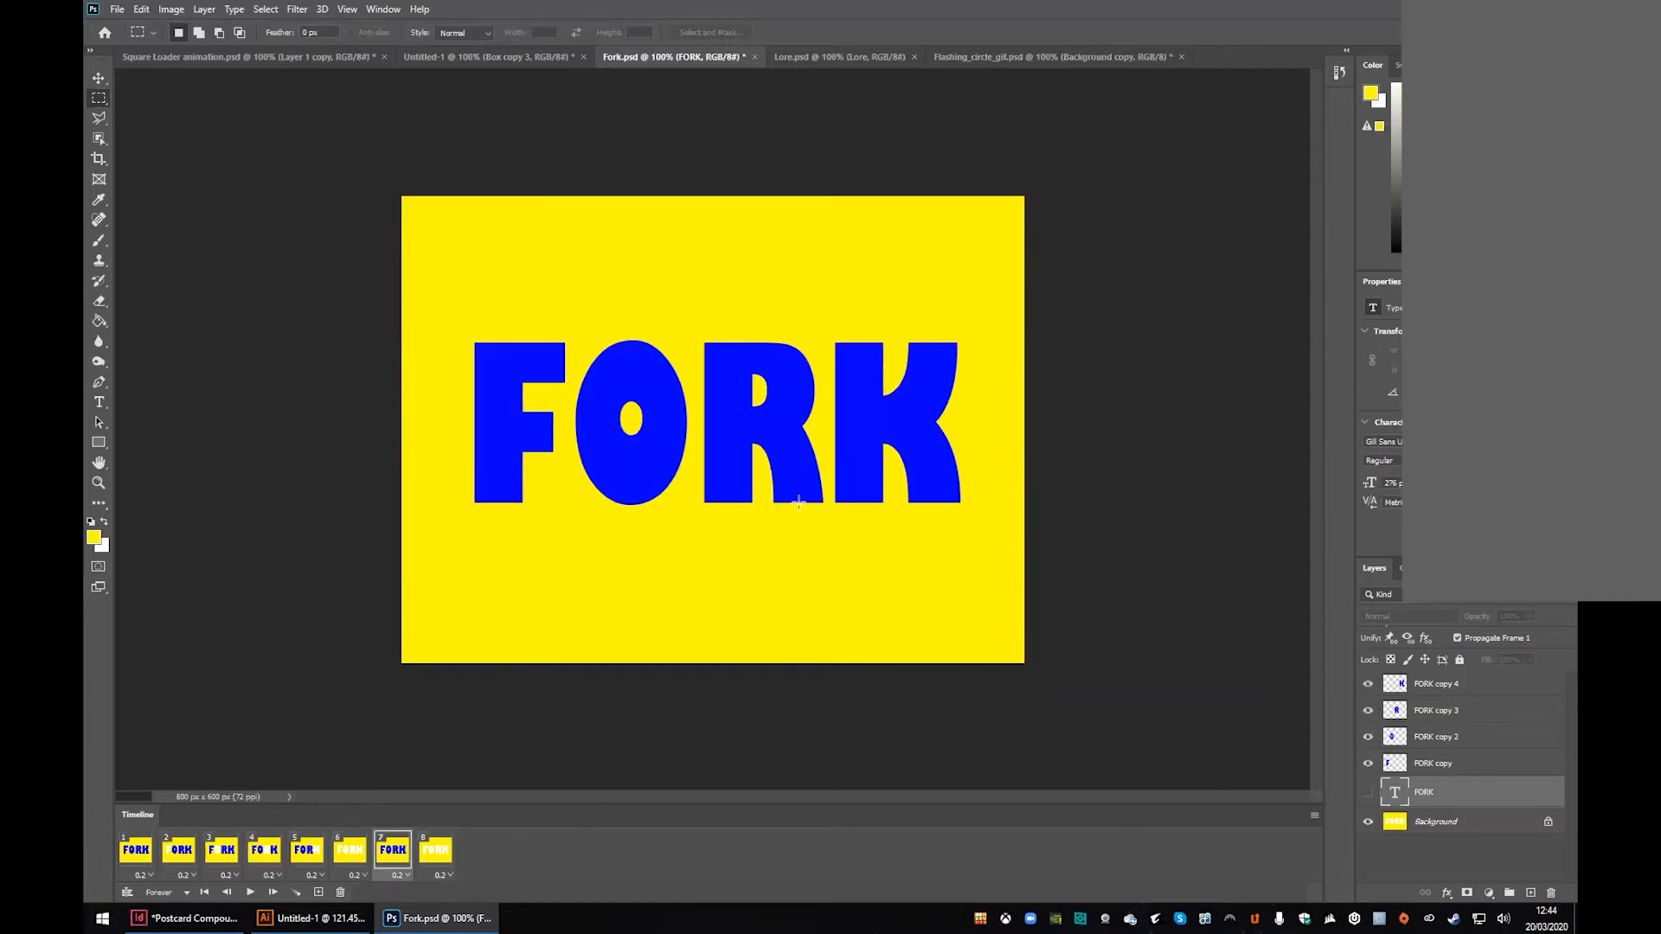
left_click(426, 862)
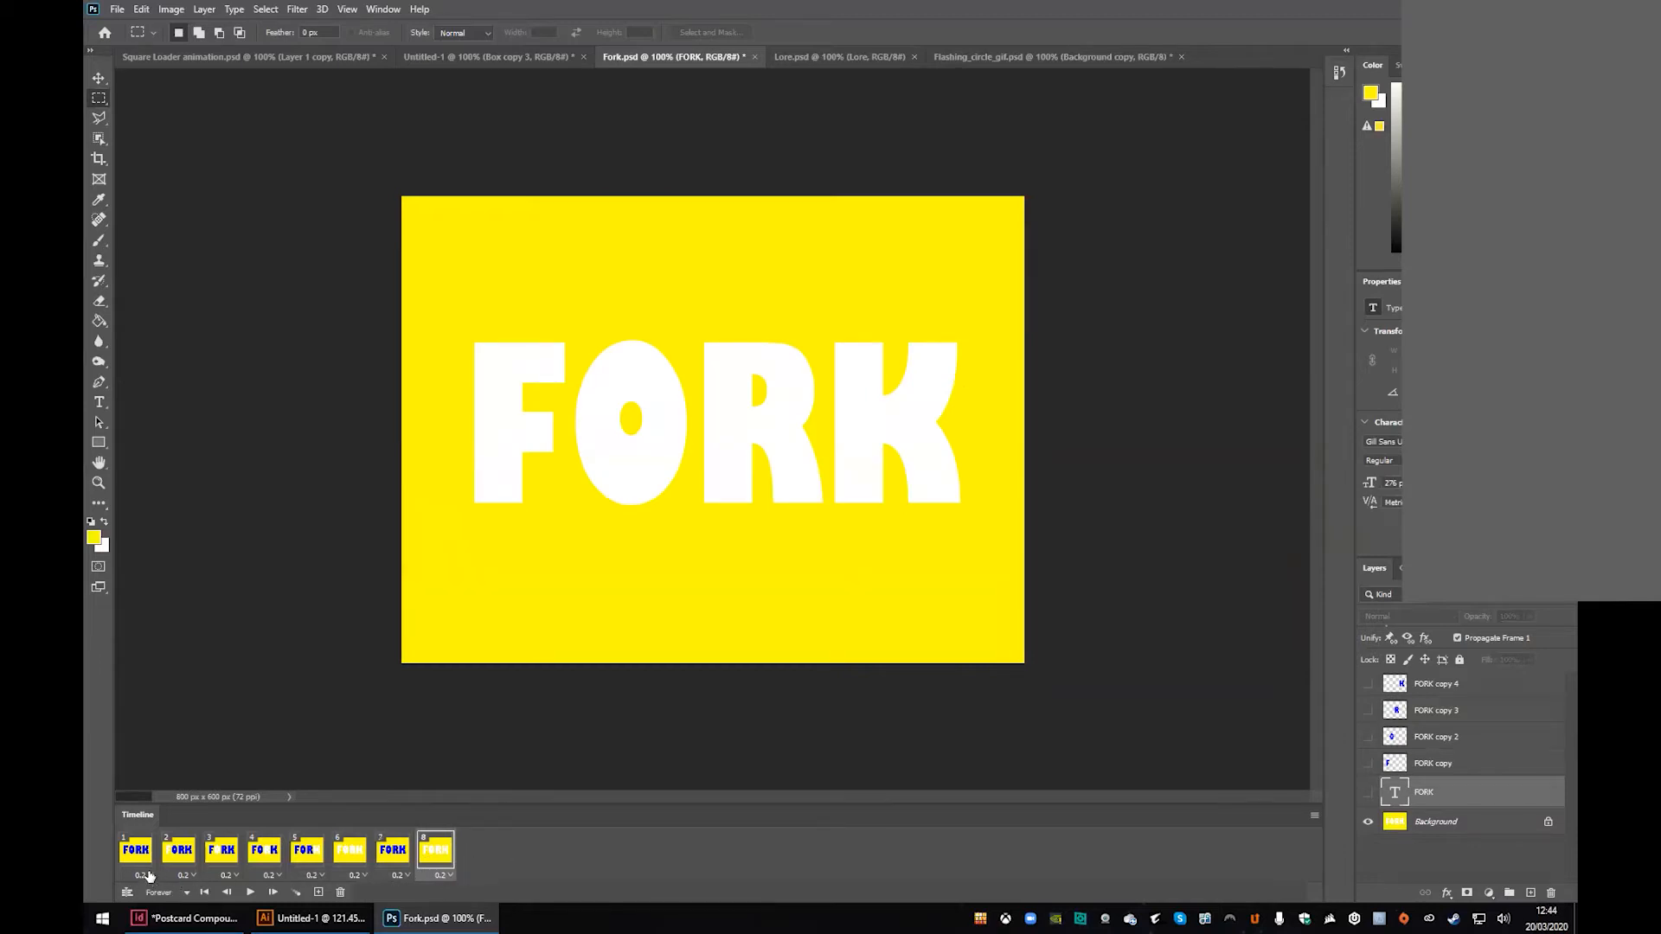
Step: Set the delay of all eight FORK animation frames to 0.5 seconds
left_click(143, 876)
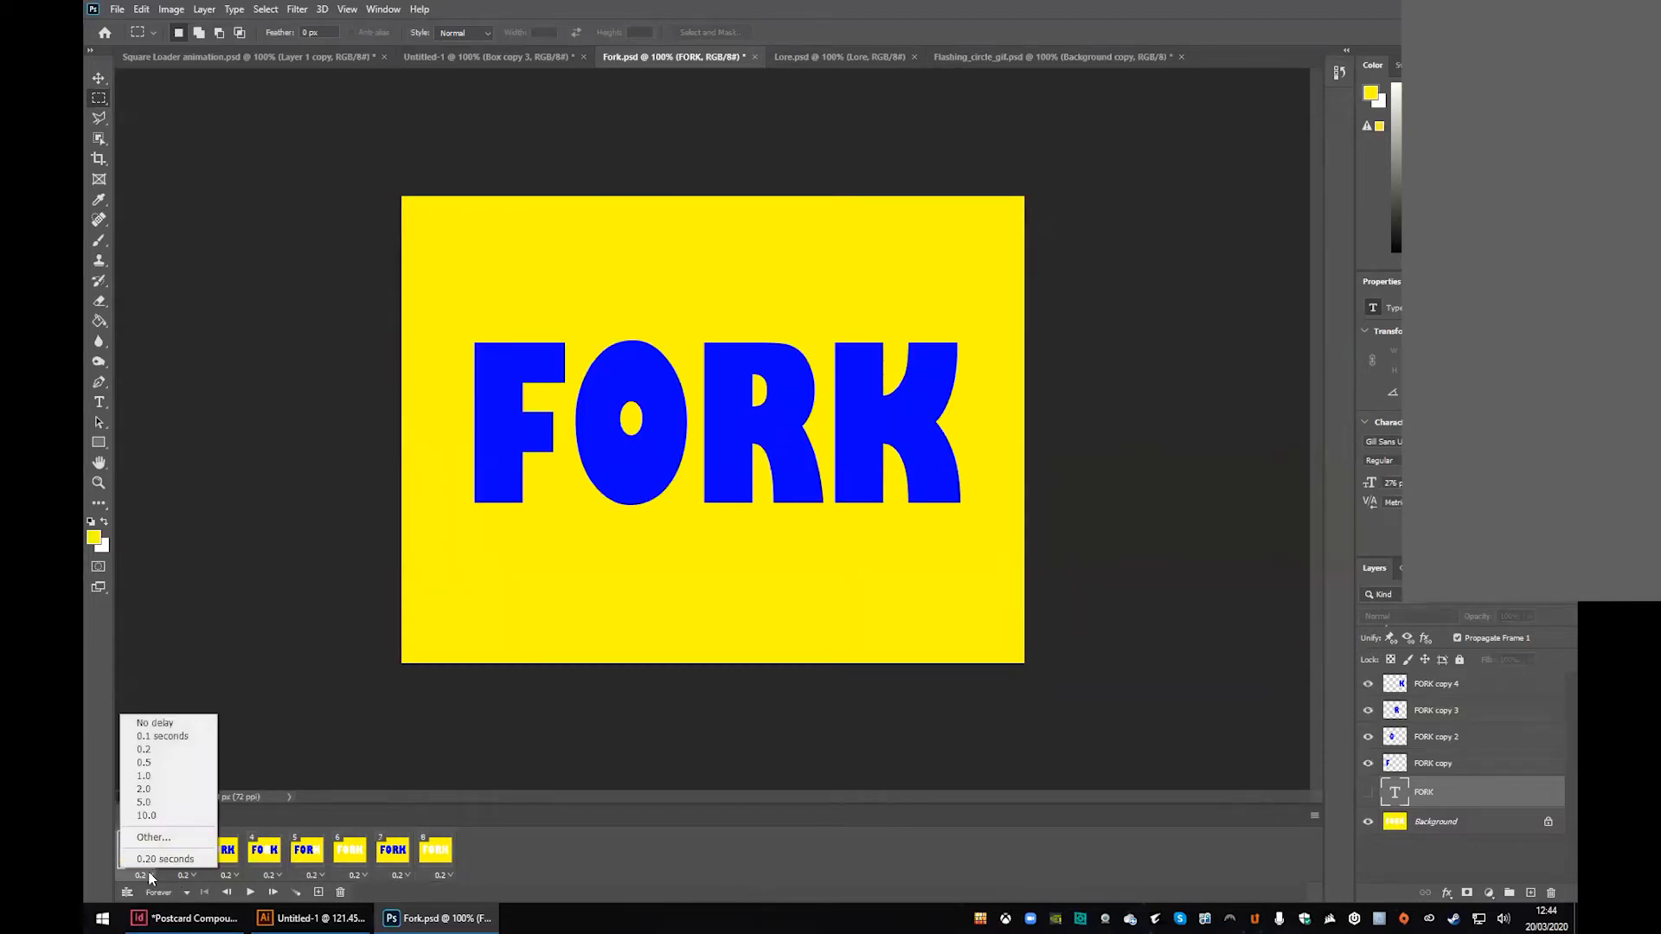
left_click(169, 751)
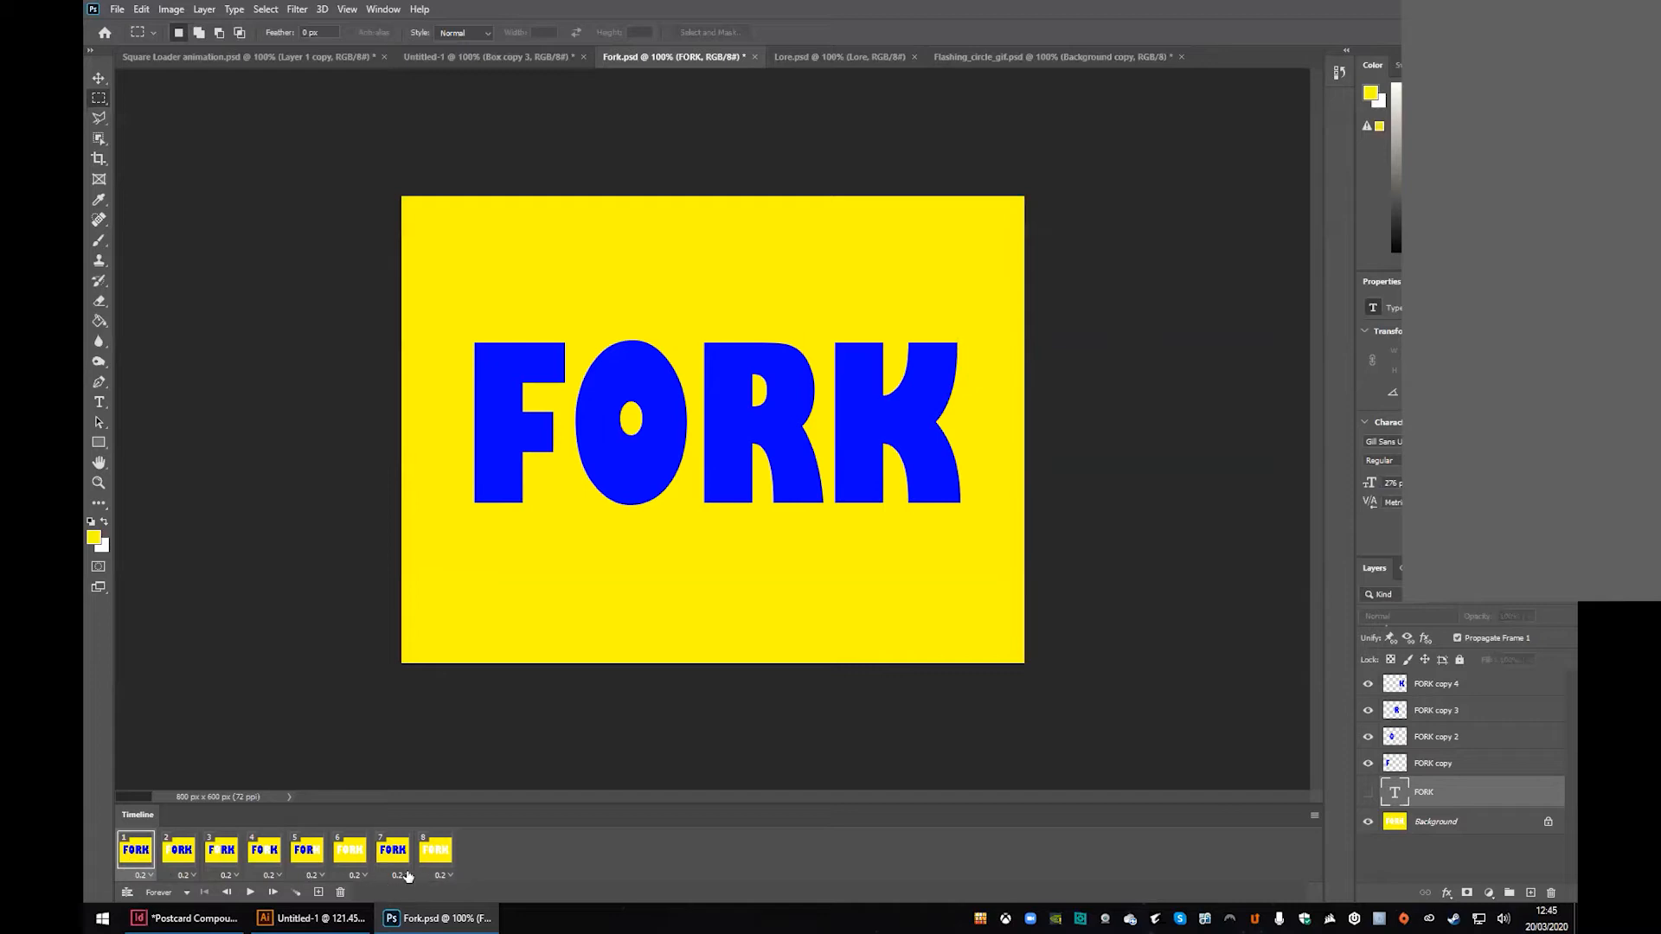
left_click(450, 877)
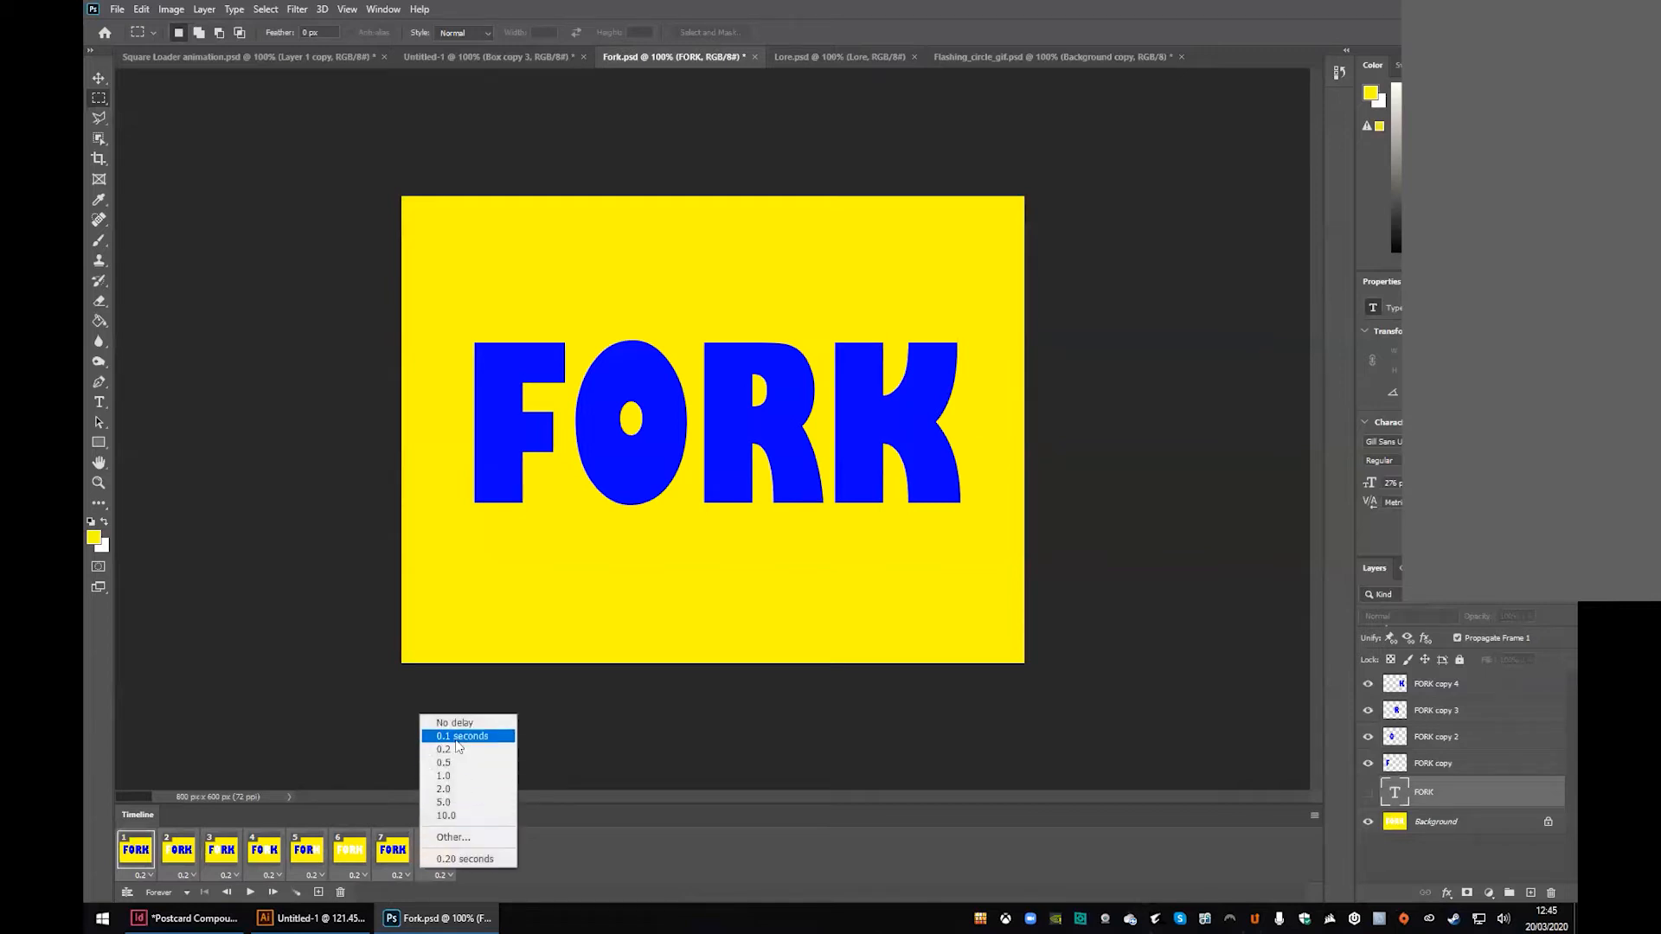
left_click(465, 763)
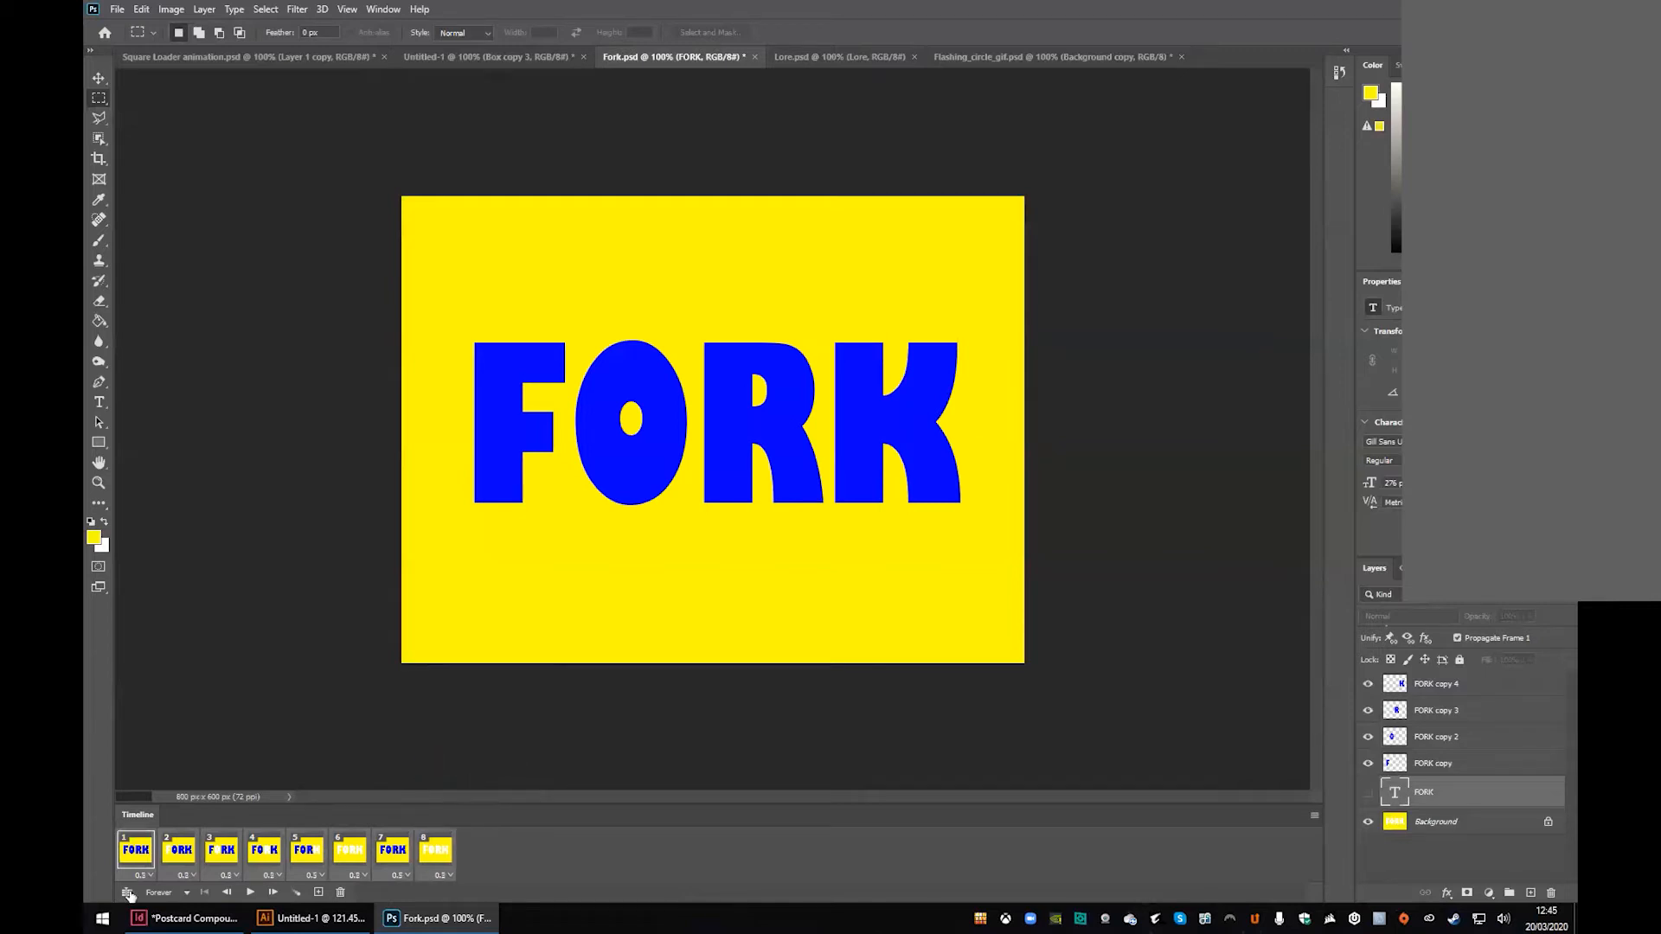
Step: Play the FORK animation, stop it and return to the first frame
left_click(252, 892)
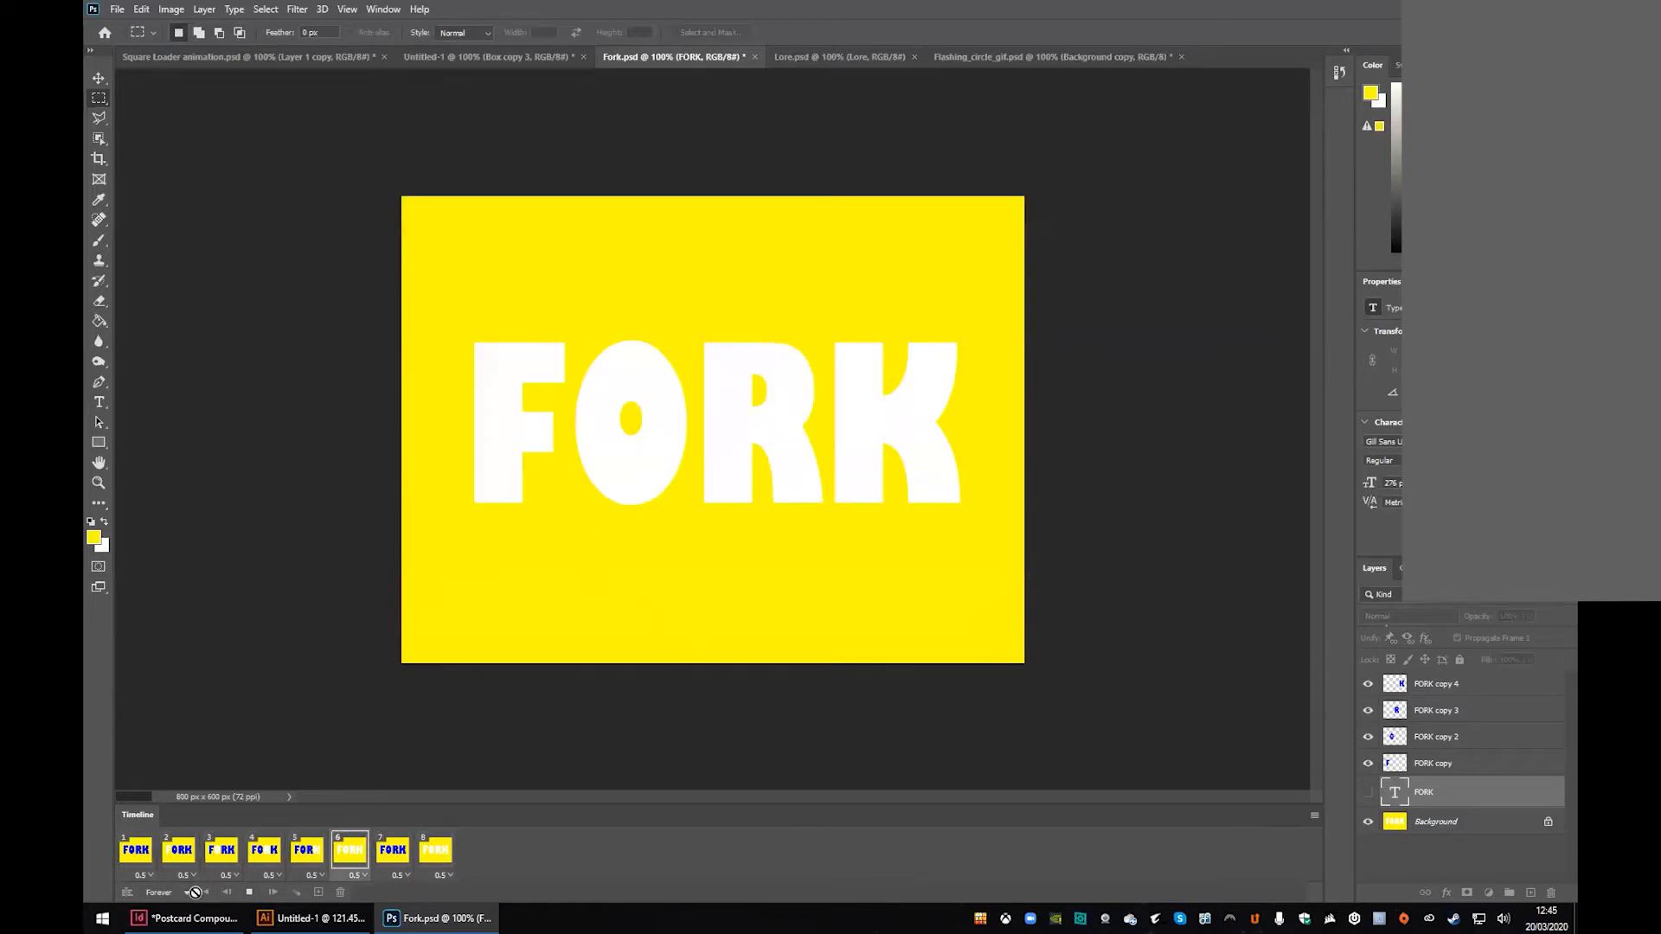
left_click(248, 893)
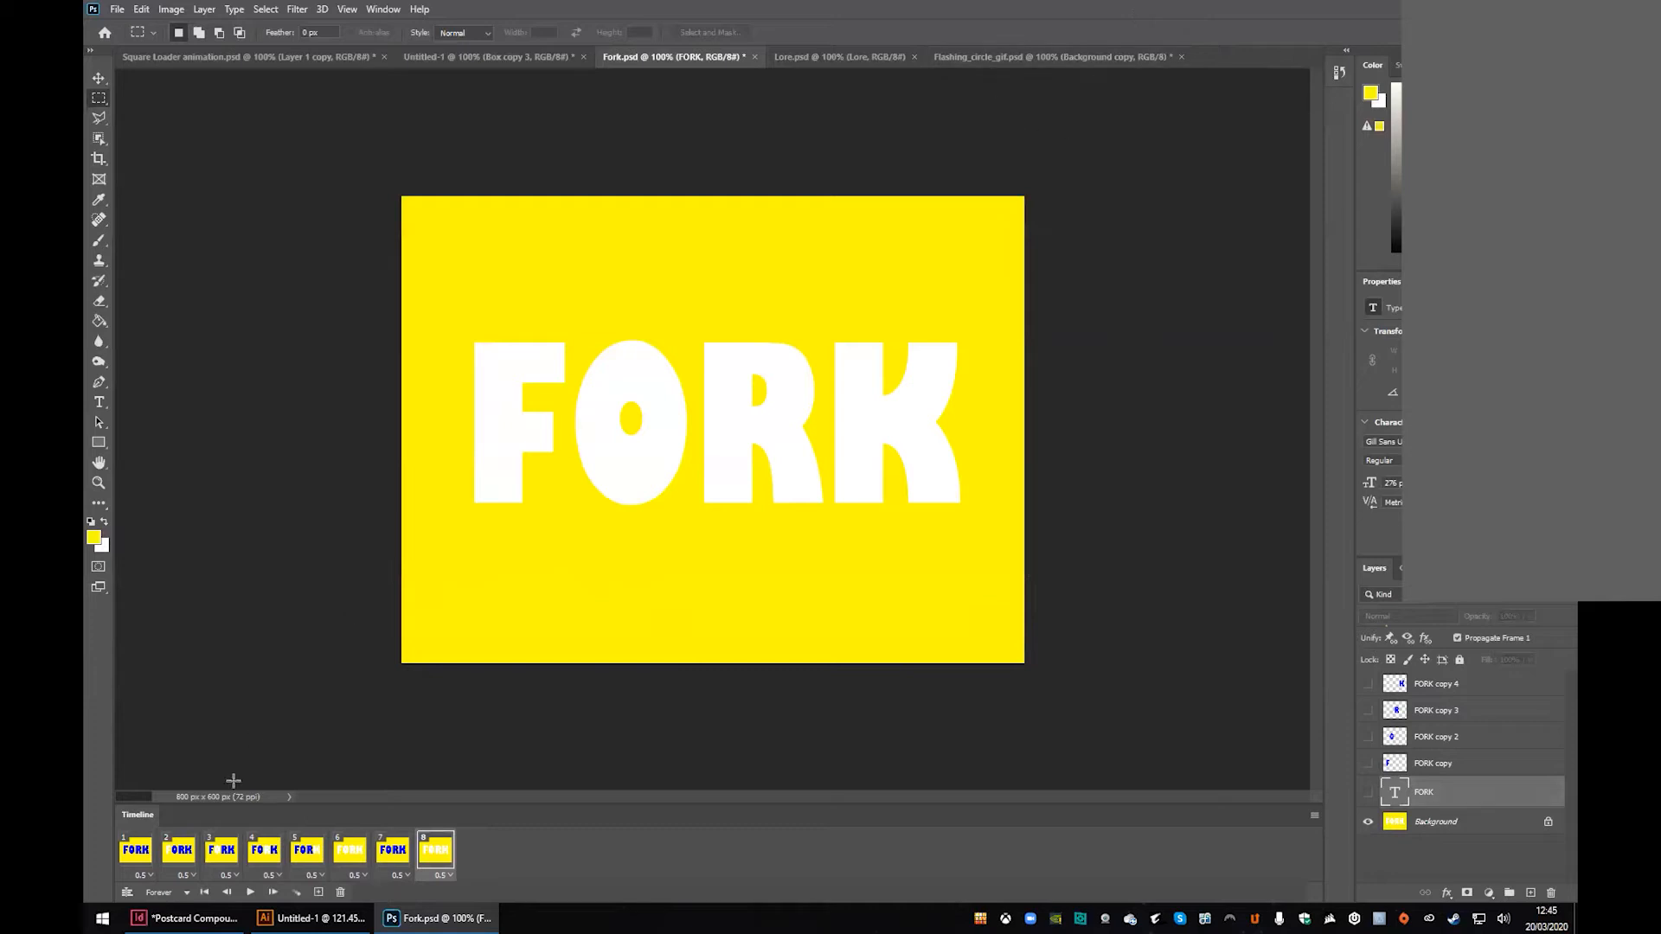
left_click(136, 851)
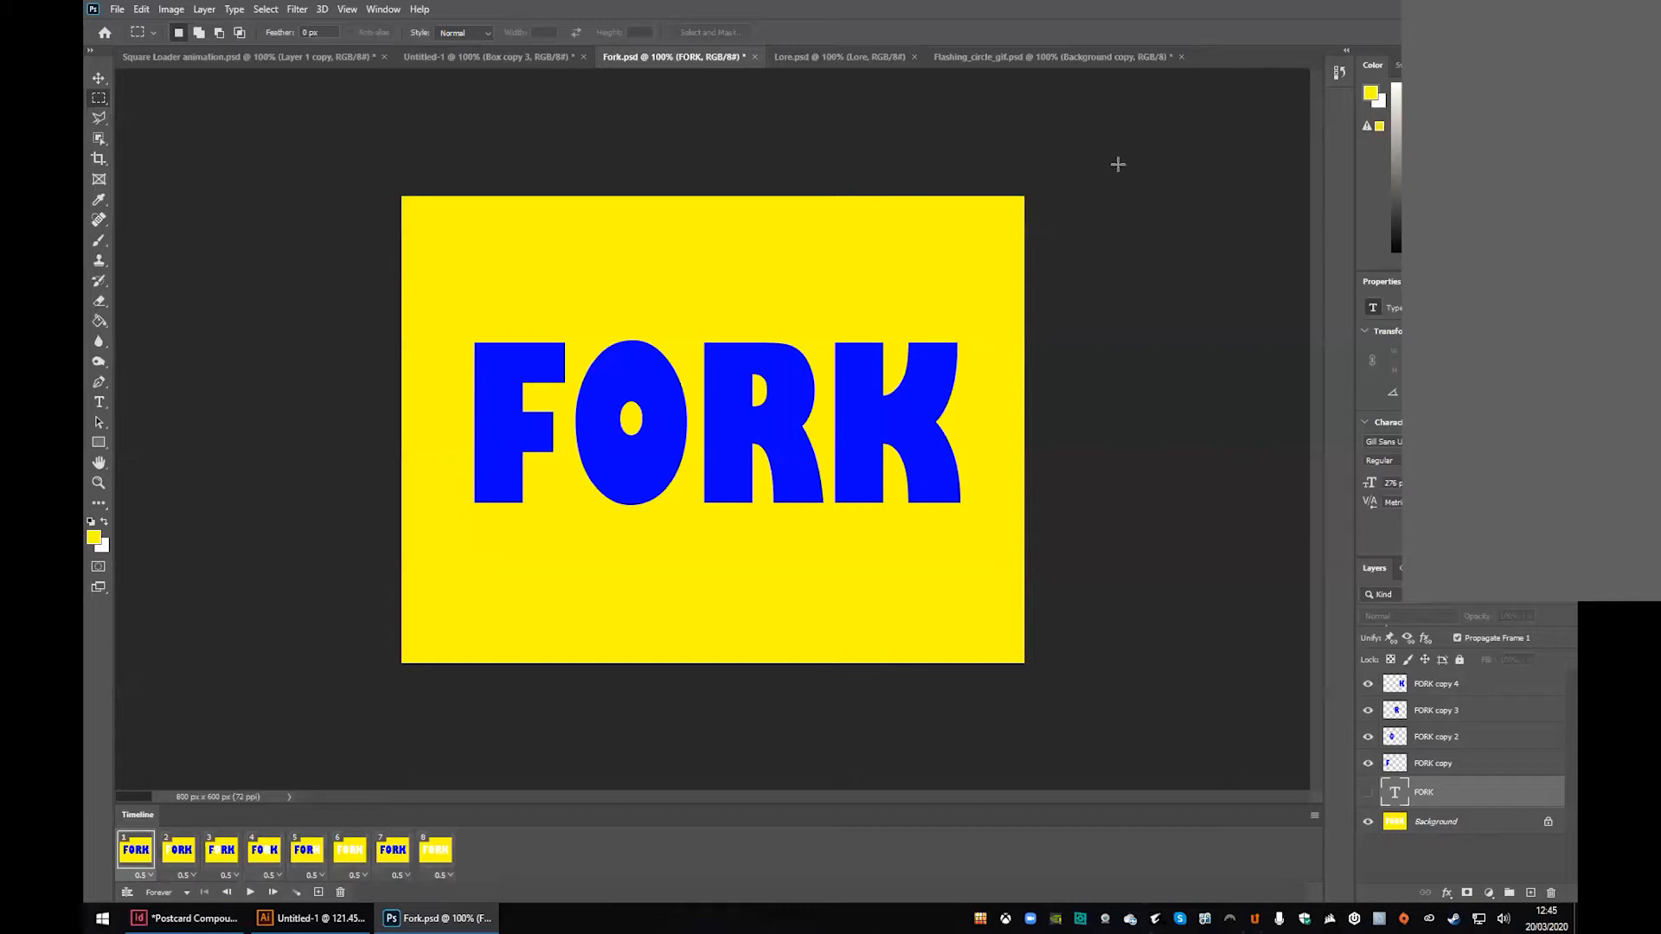
Step: Create a new 800 x 600 pixel document at 72 pixels/inch in RGB Color with a white background
left_click(122, 12)
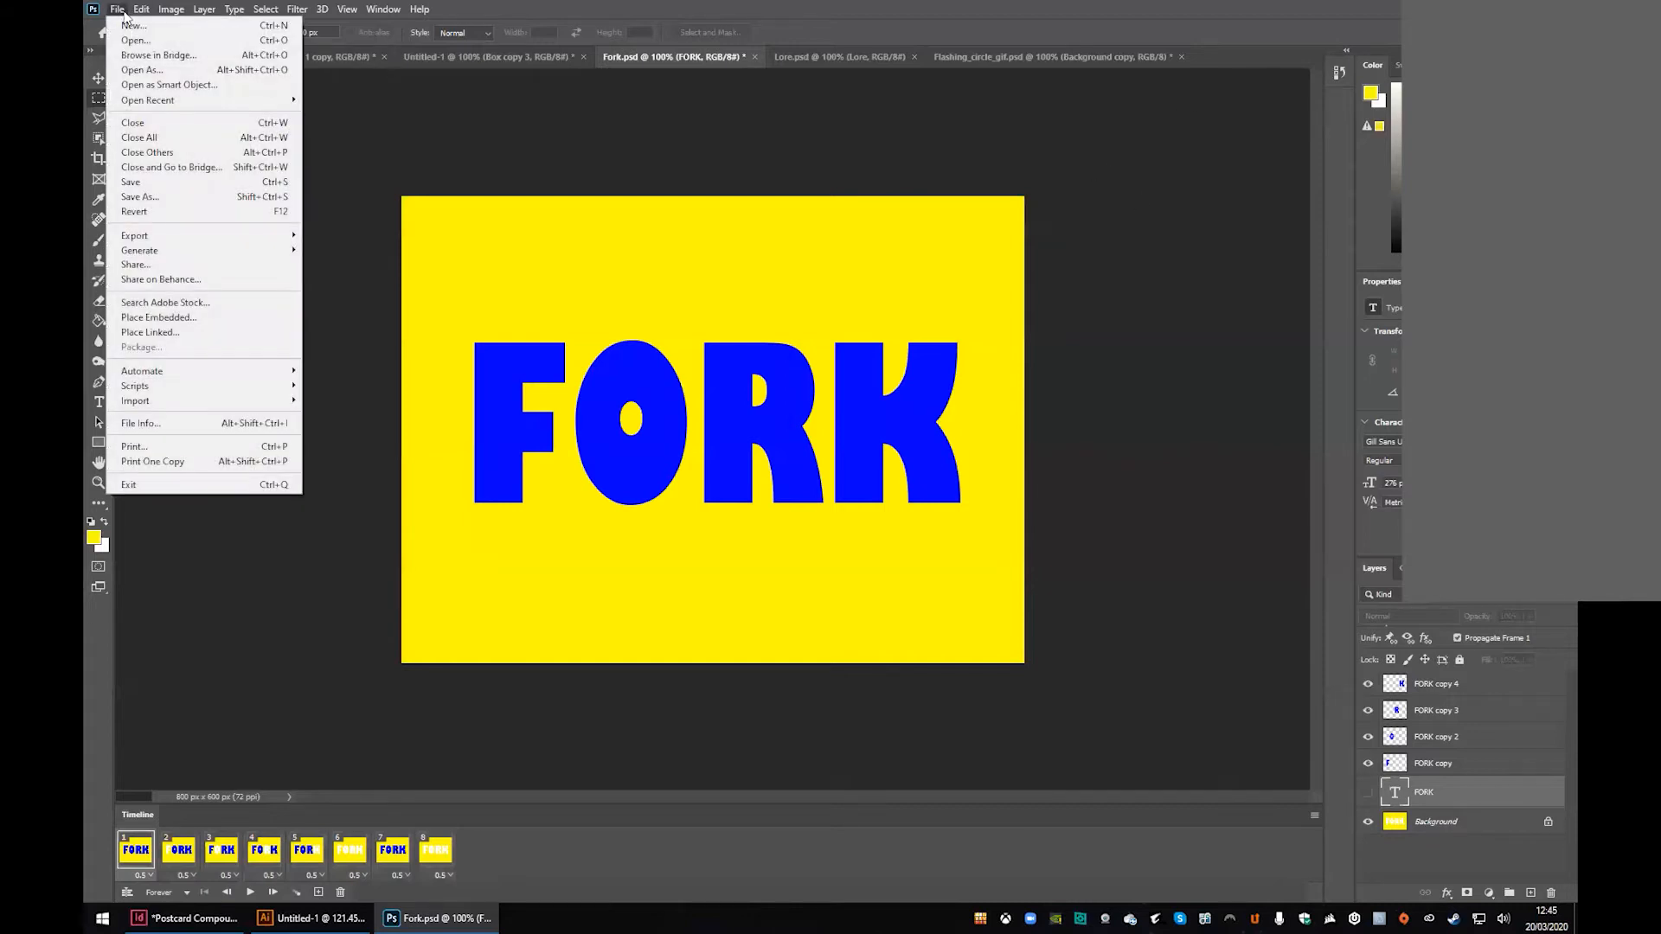
left_click(133, 25)
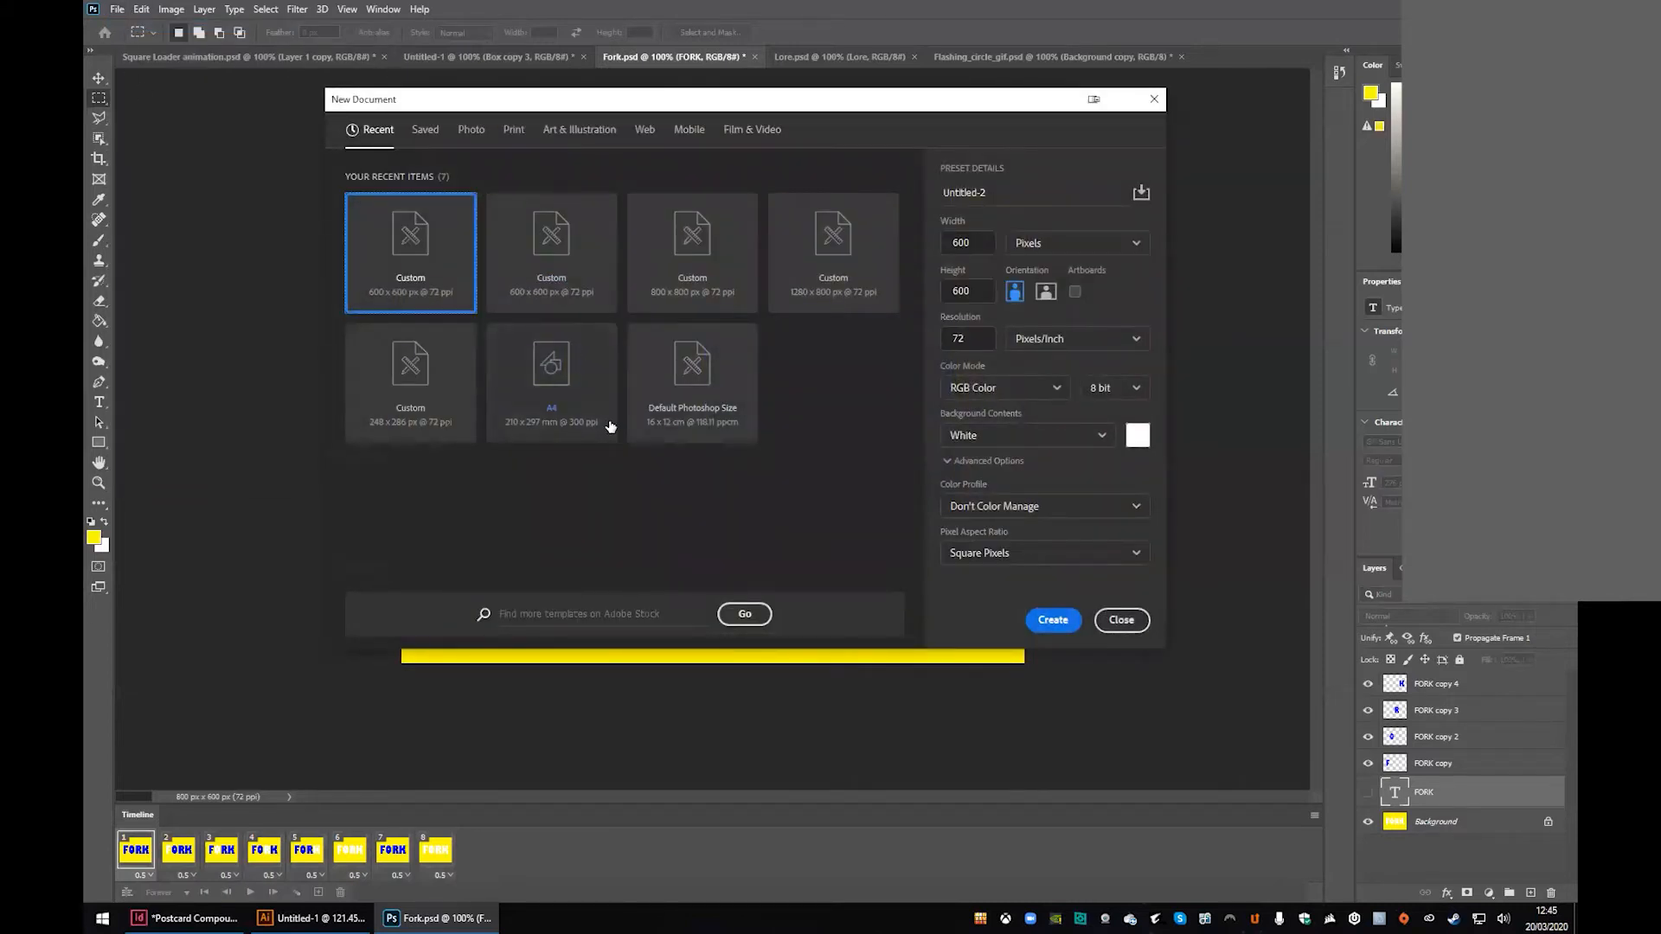
left_click(955, 244)
type("8")
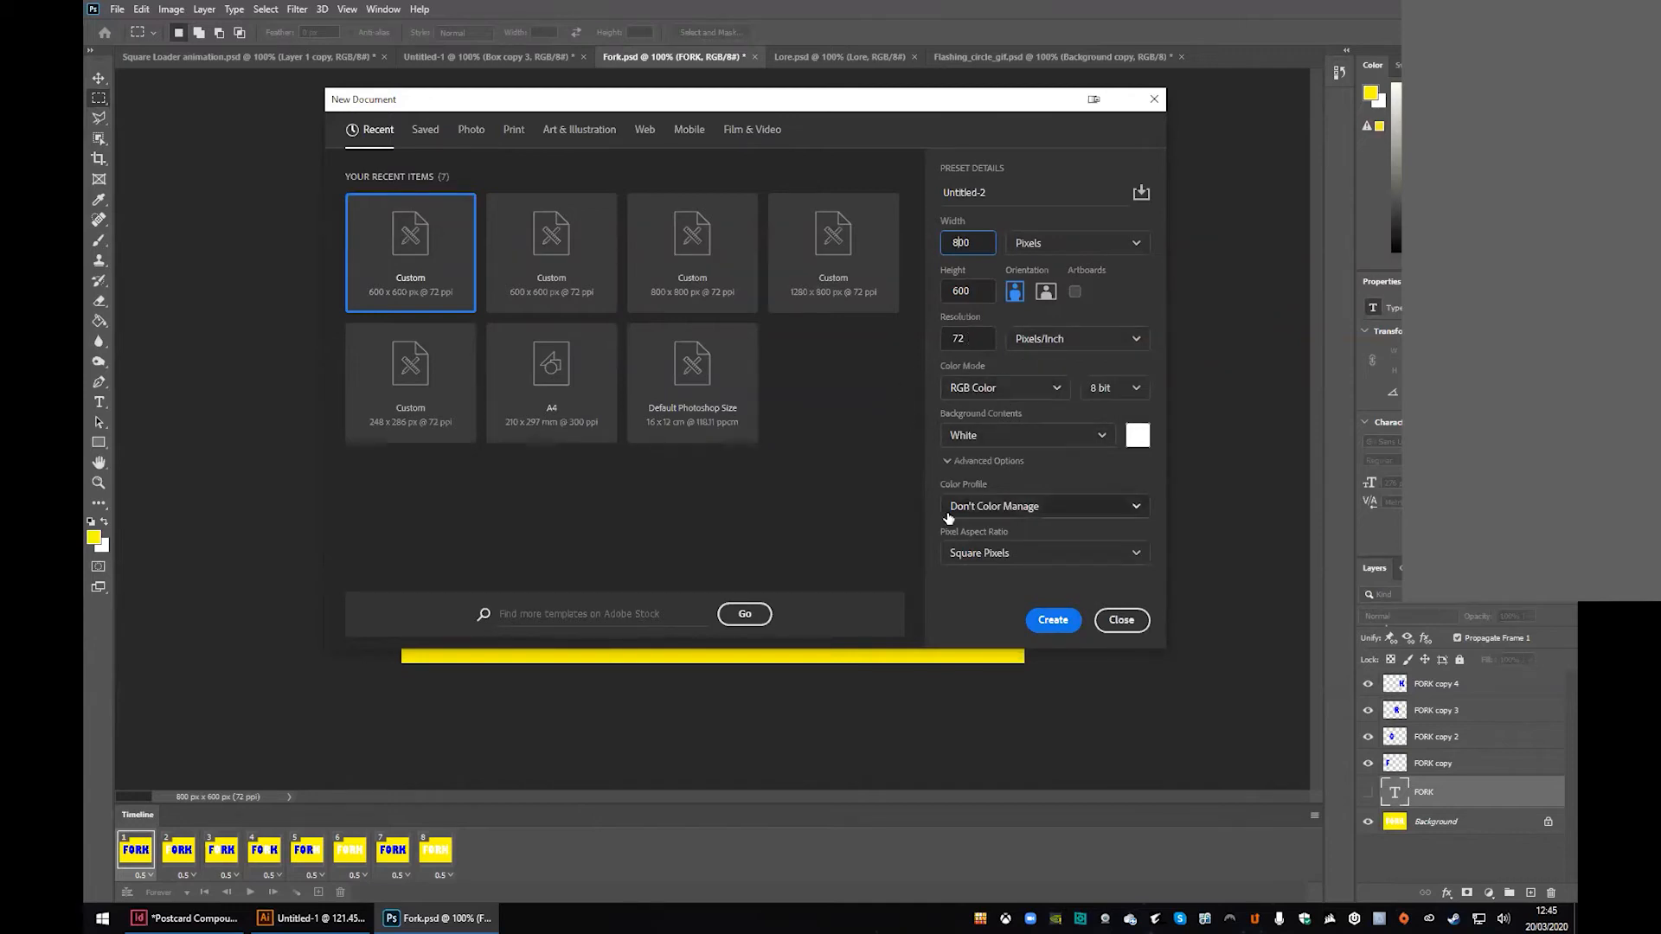
left_click(1097, 441)
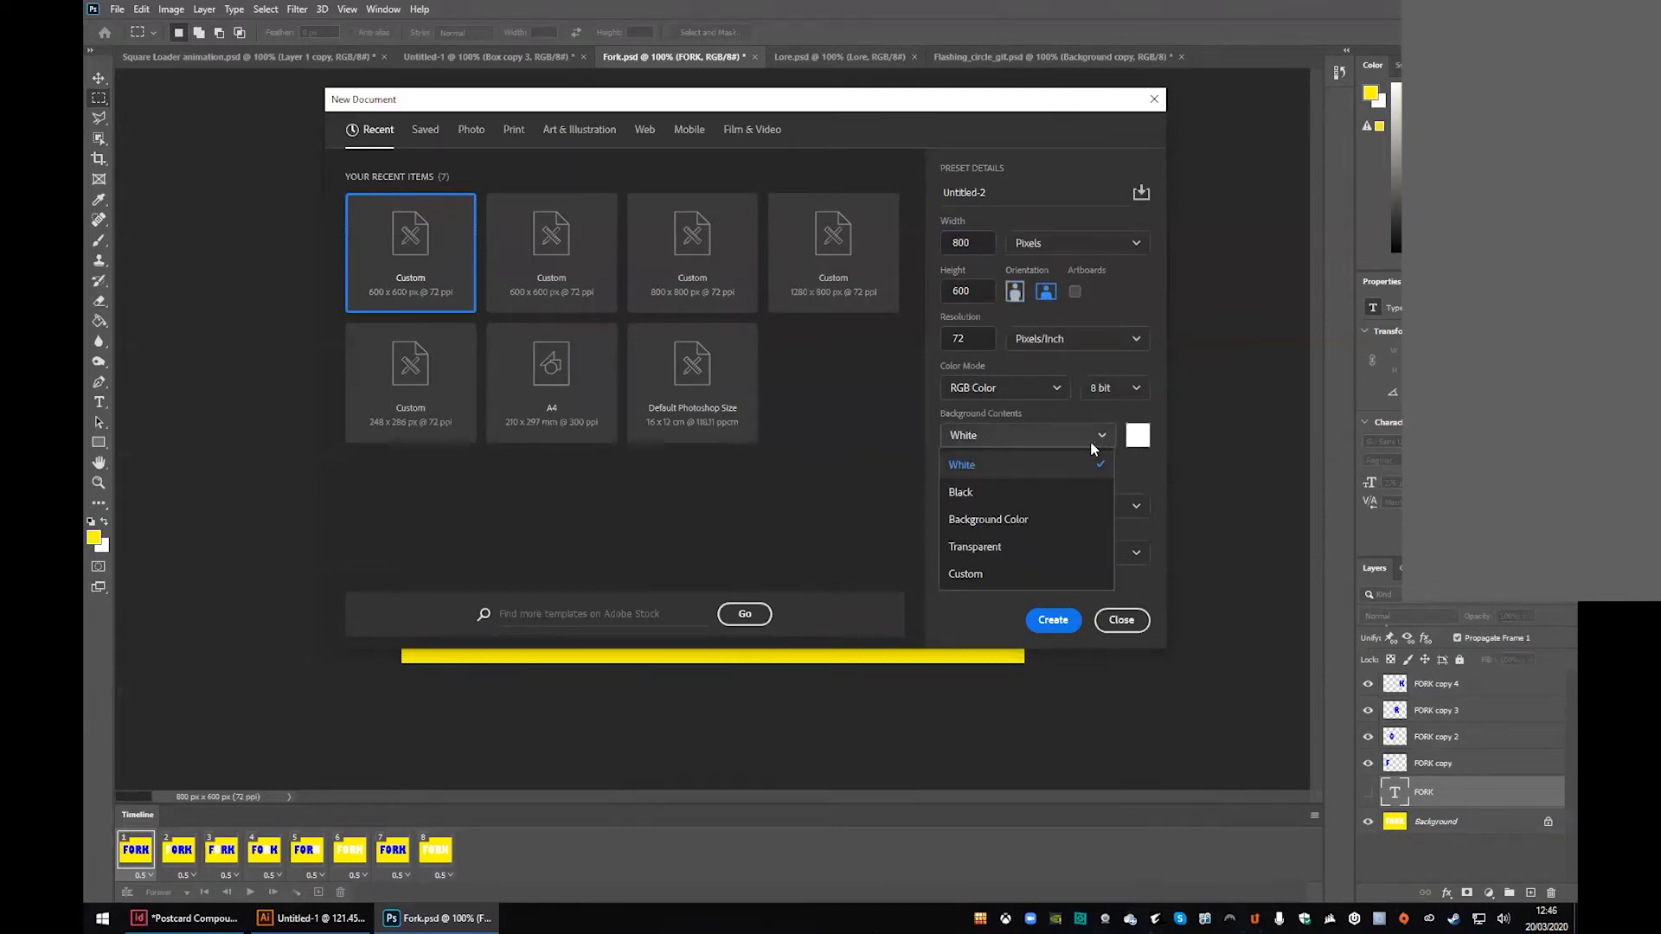
left_click(986, 464)
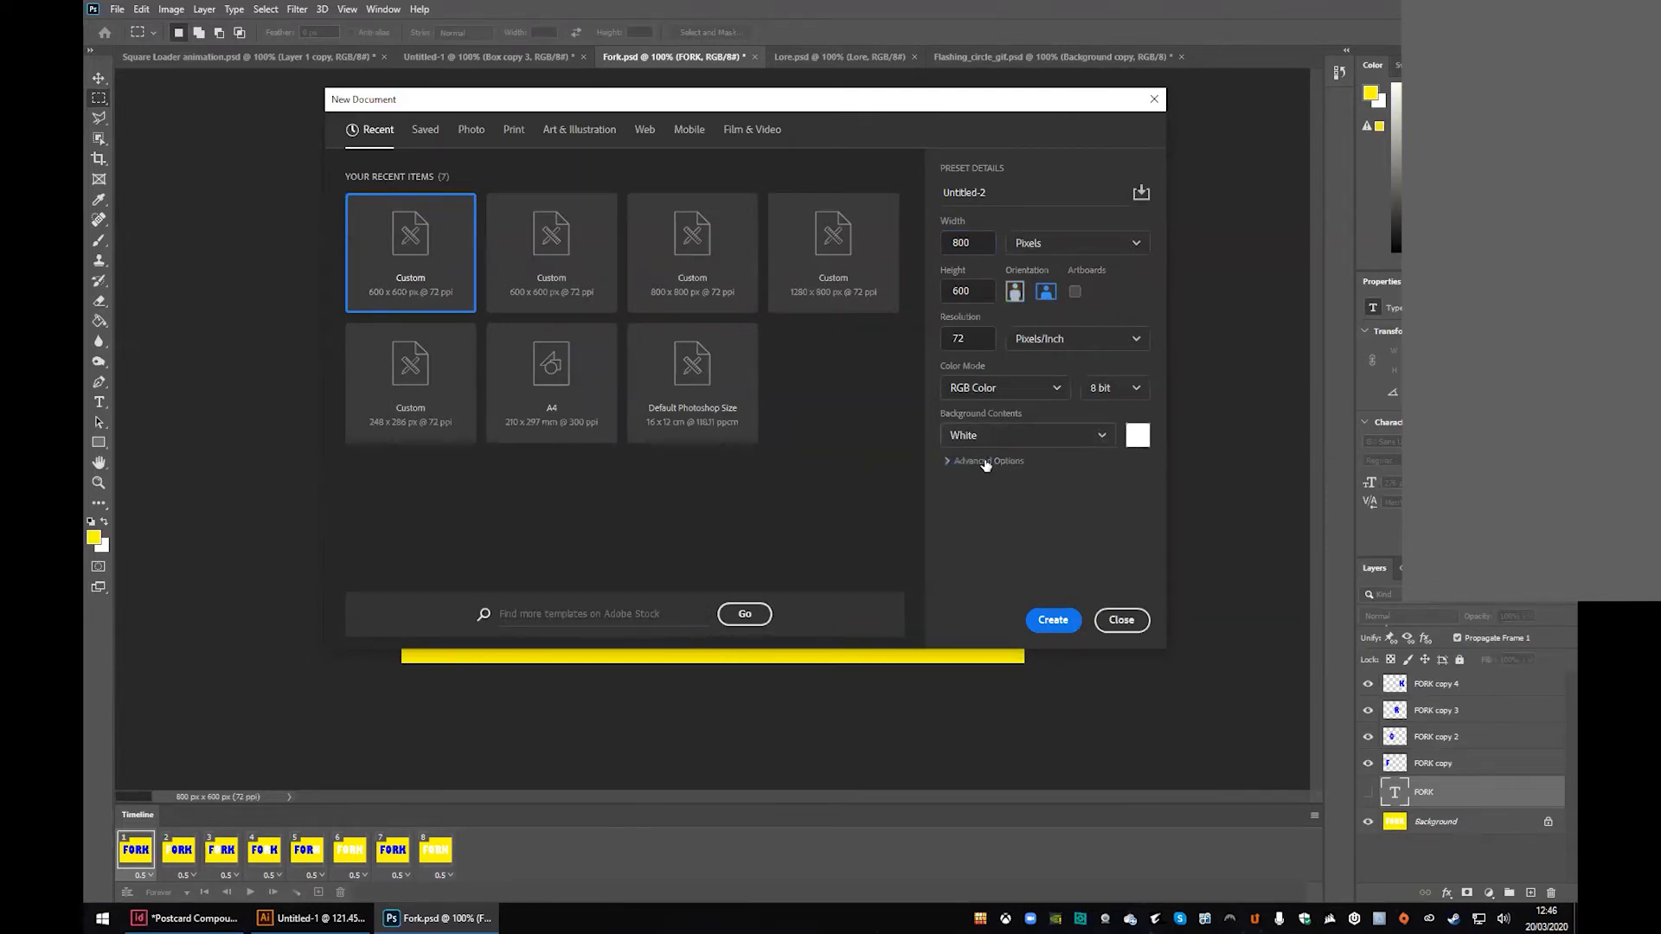
left_click(1055, 629)
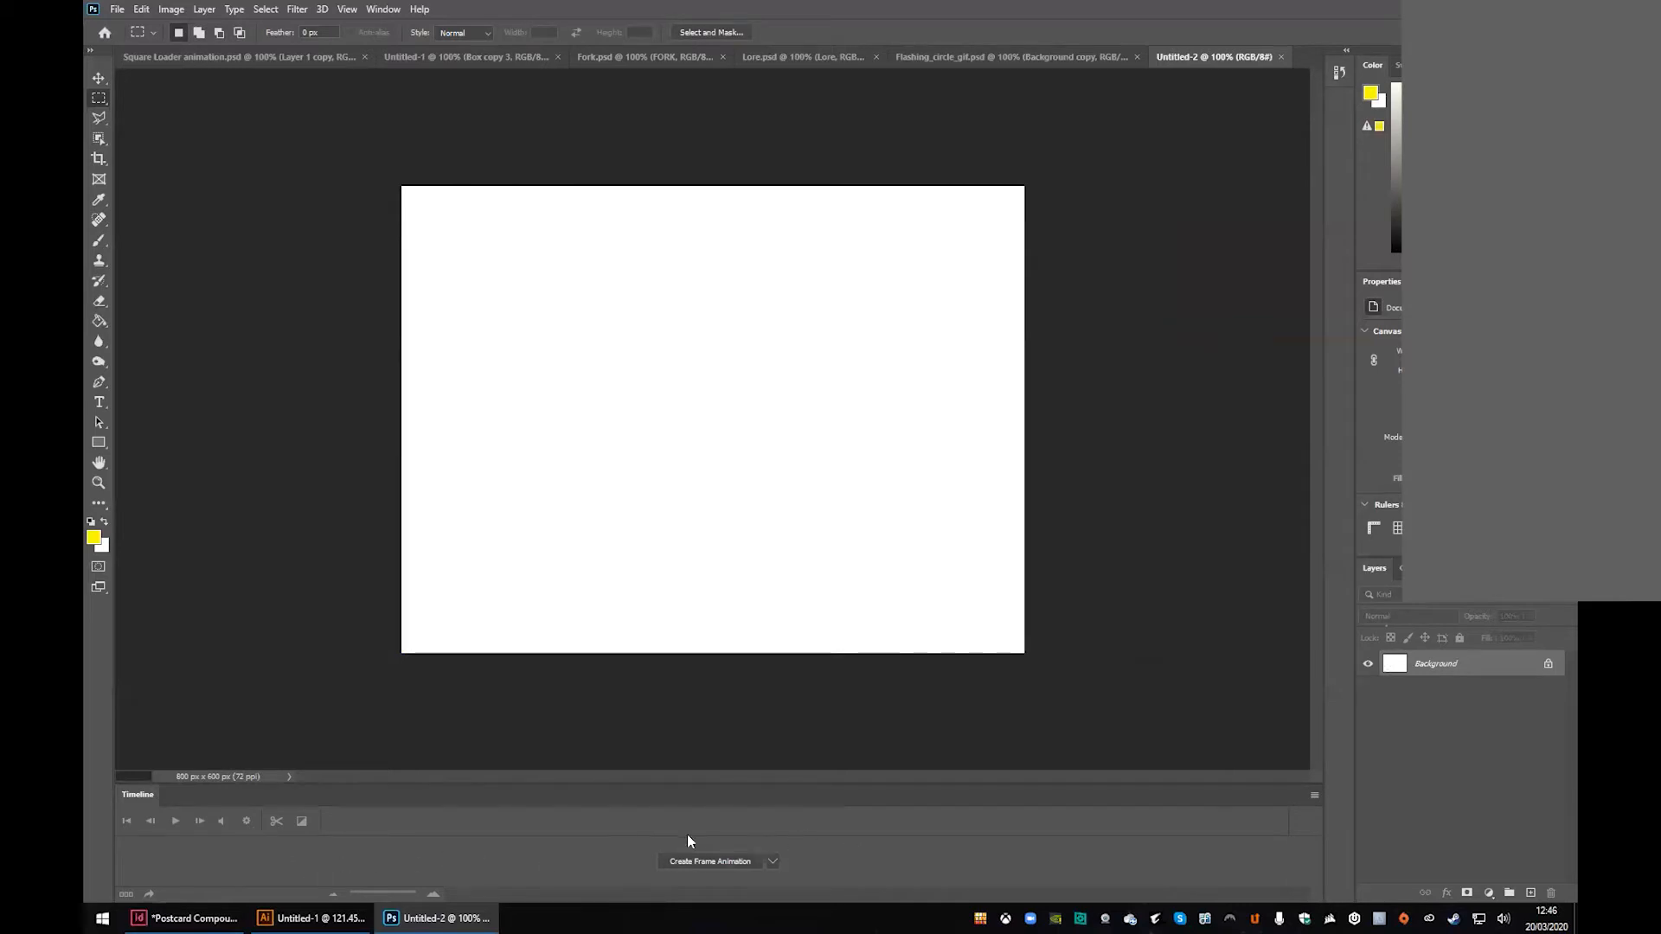
left_click(384, 9)
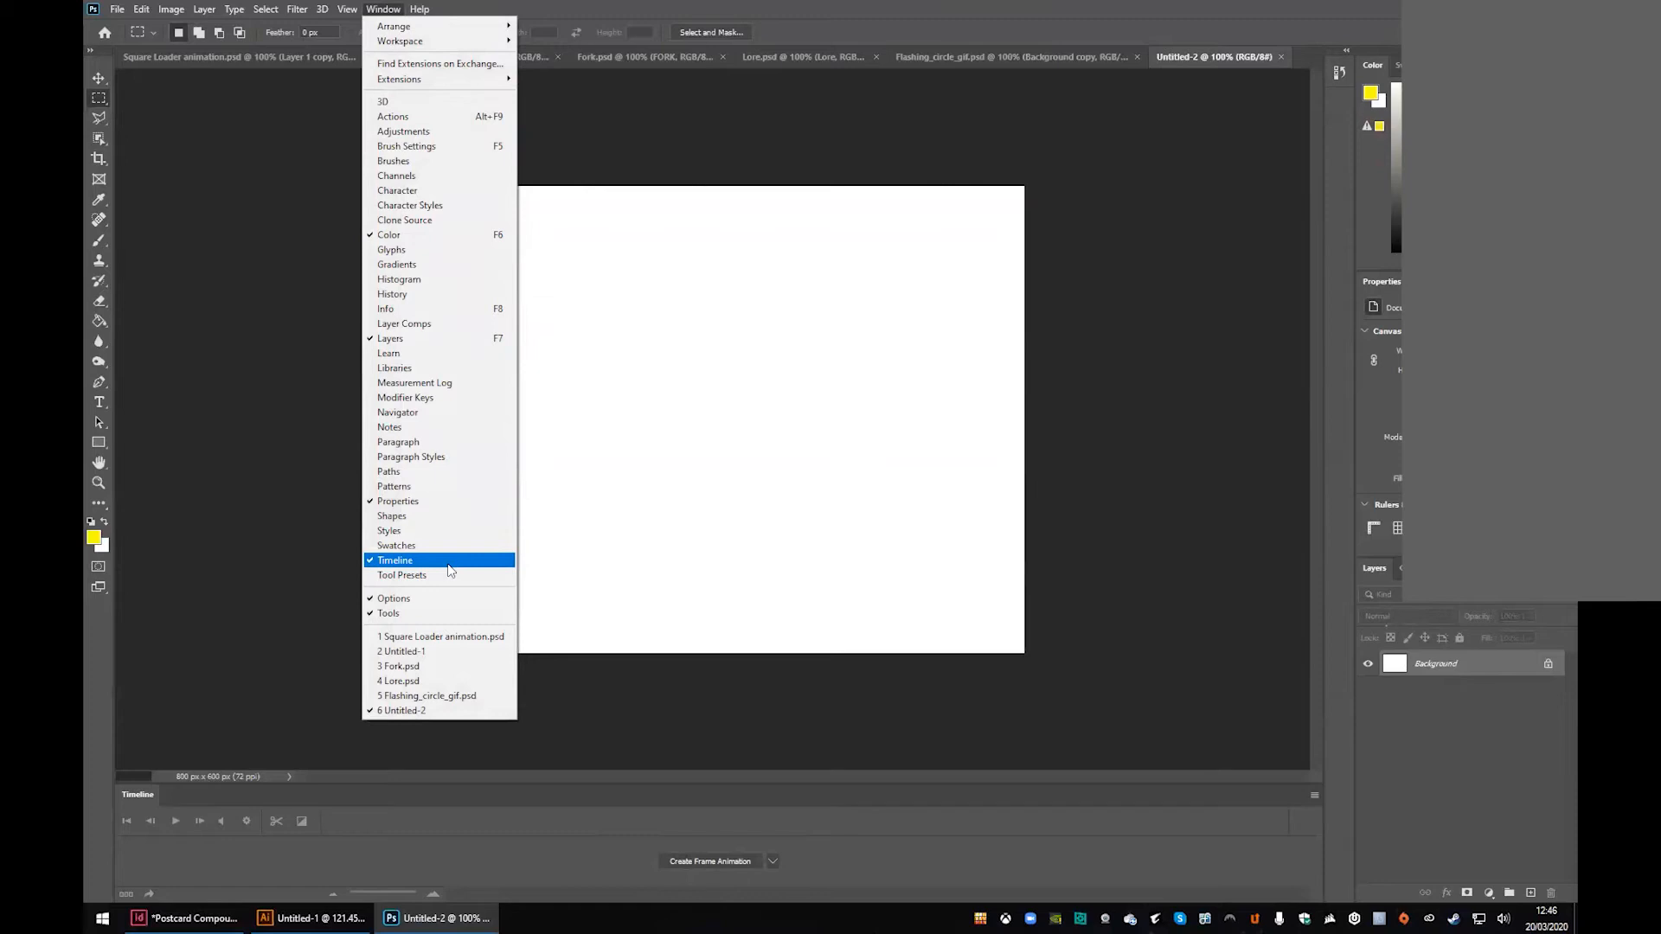
left_click(875, 6)
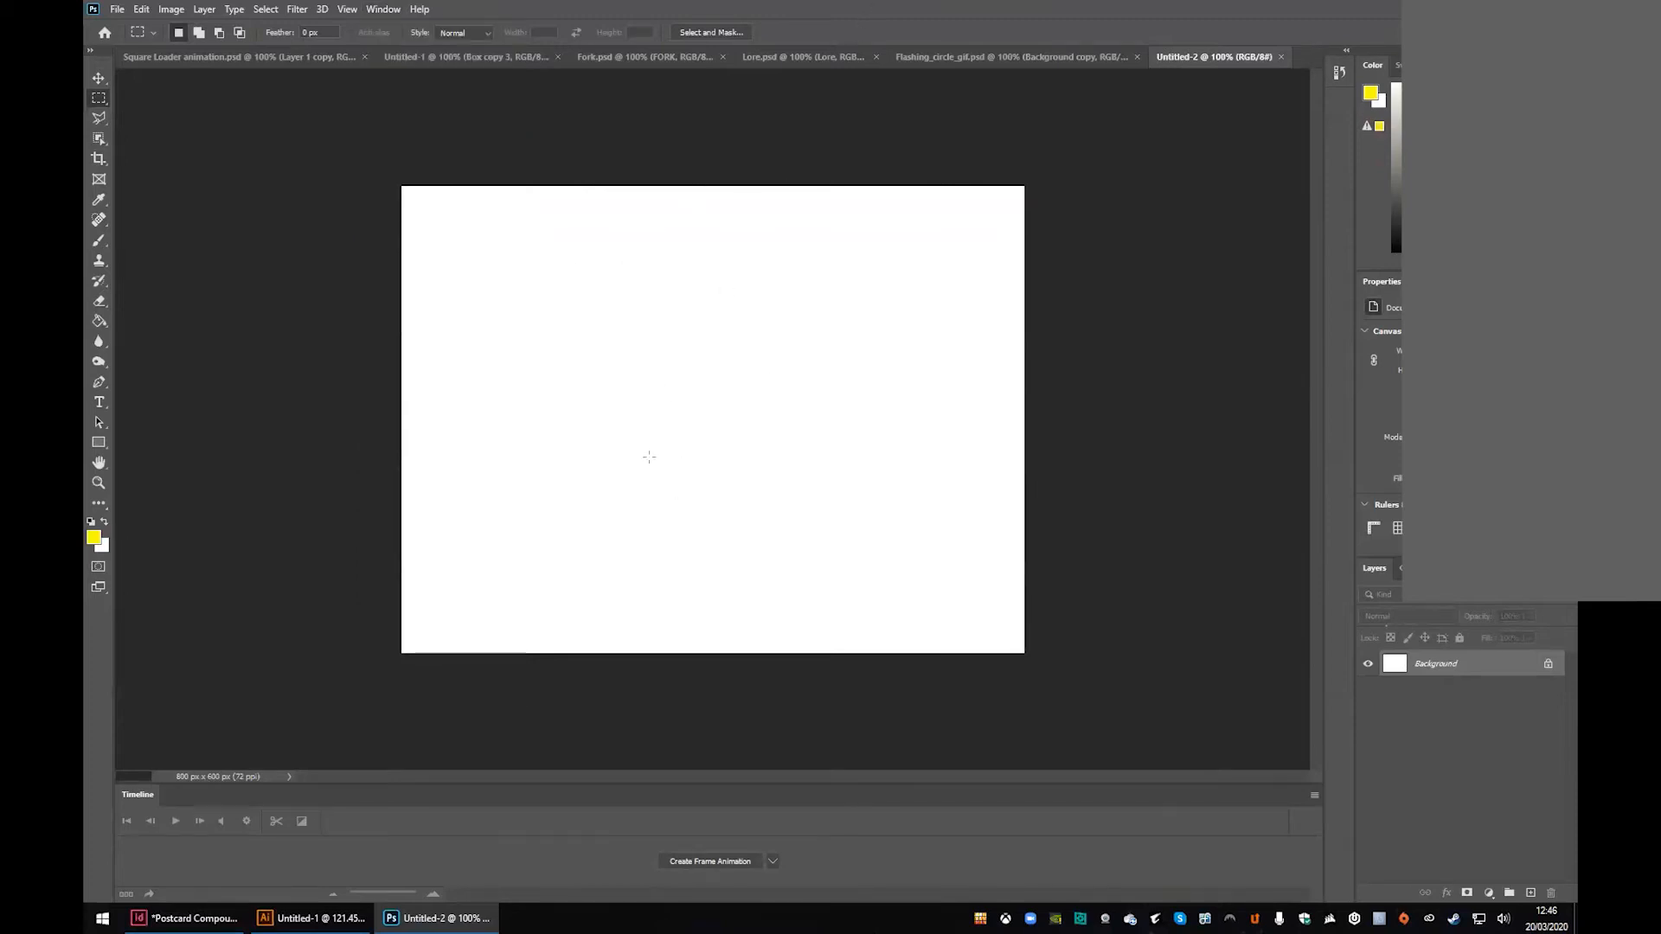
Step: Draw a text box across the upper part of the canvas and set its font size to 261 pt
key("t")
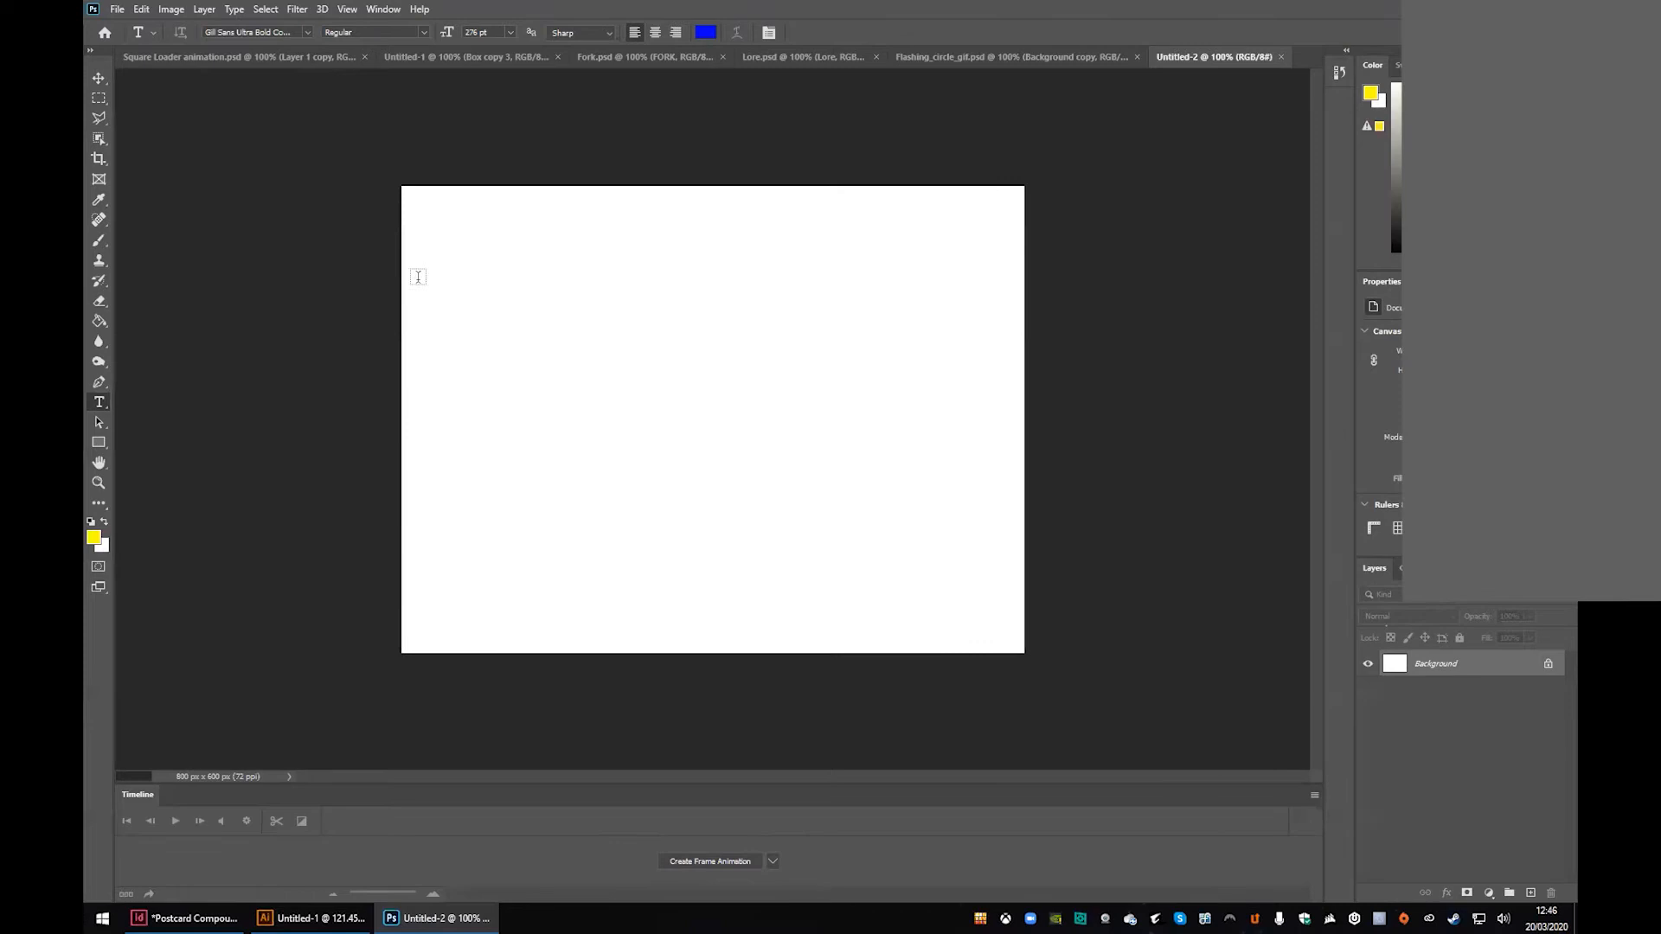
left_click_drag(424, 282, 1078, 488)
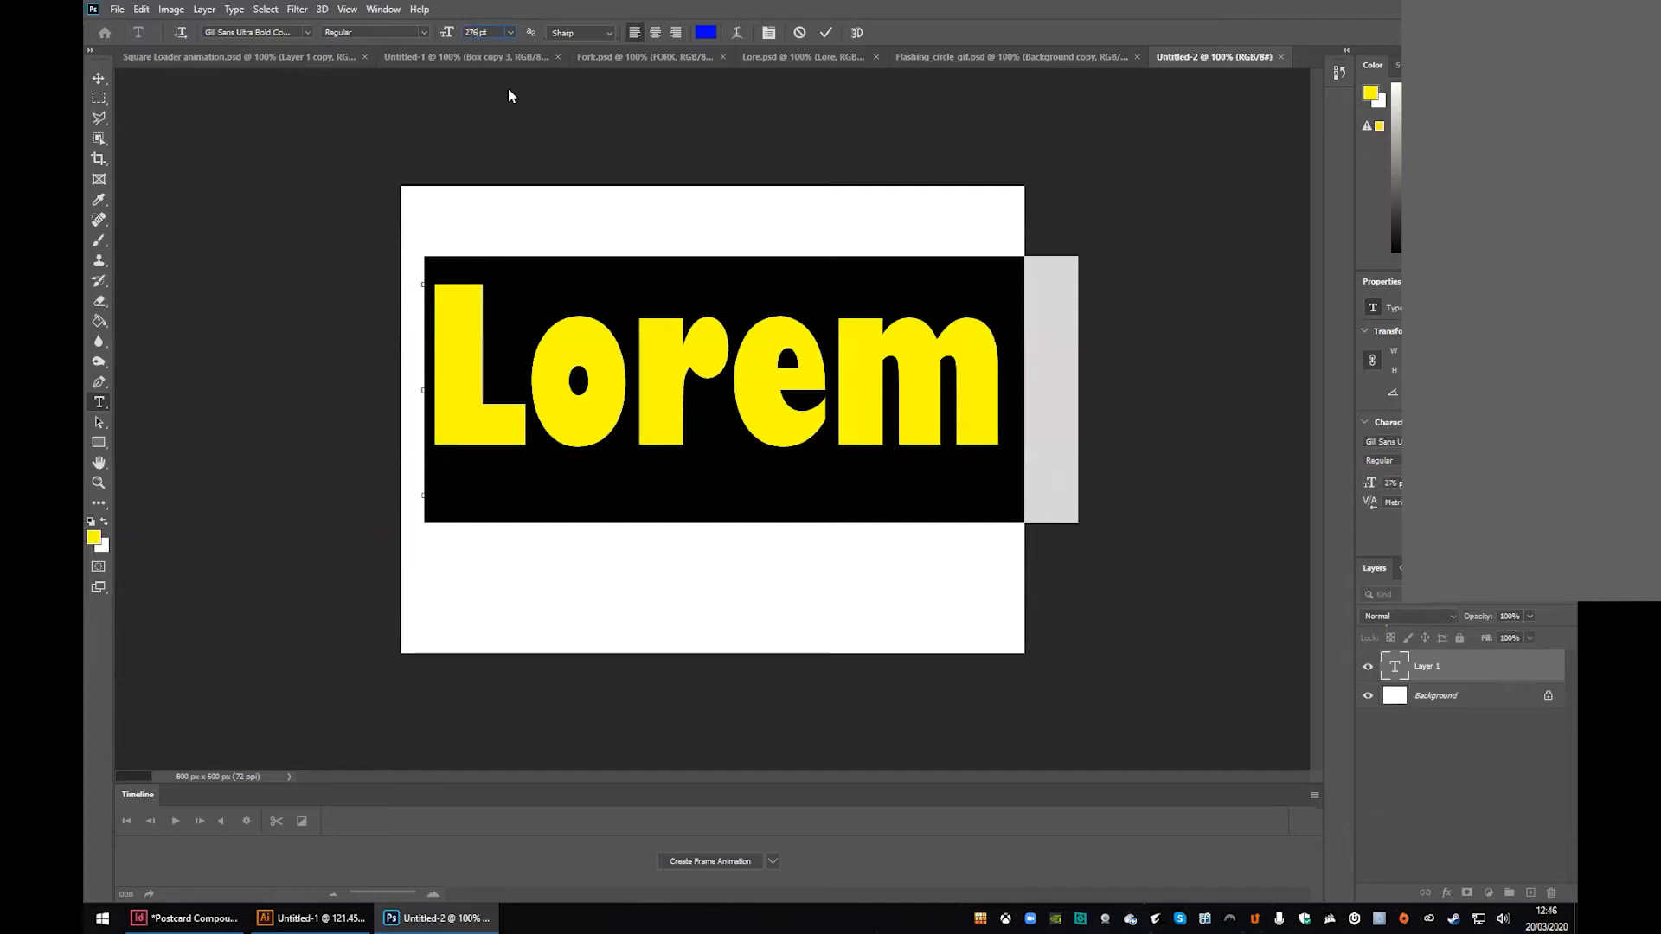
key("Up")
key("Up")
key("Up")
key("Down")
key("Down")
key("Down")
key("Down")
key("Down")
key("Down")
key("Down")
key("Down")
key("Down")
key("Down")
key("Down")
key("Down")
key("Down")
key("Down")
key("Down")
key("Down")
key("Down")
key("Down")
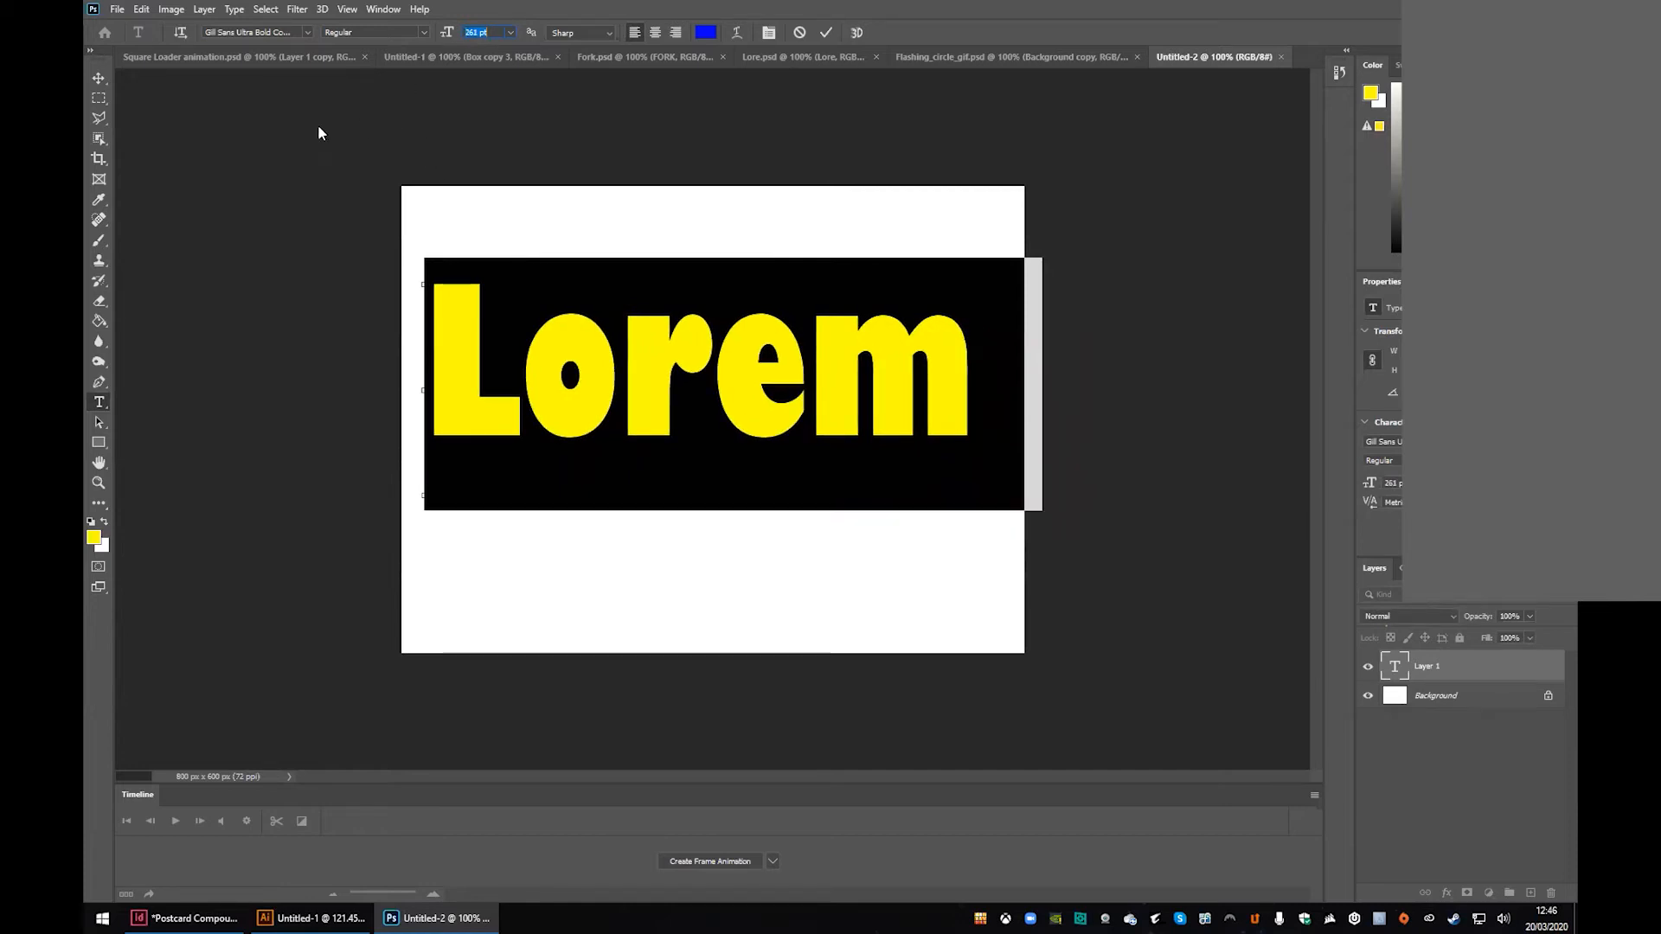
Step: Look through the fonts available for the placeholder text, keep Gill Sans Ultra Bold Condensed and commit the text layer
left_click(306, 33)
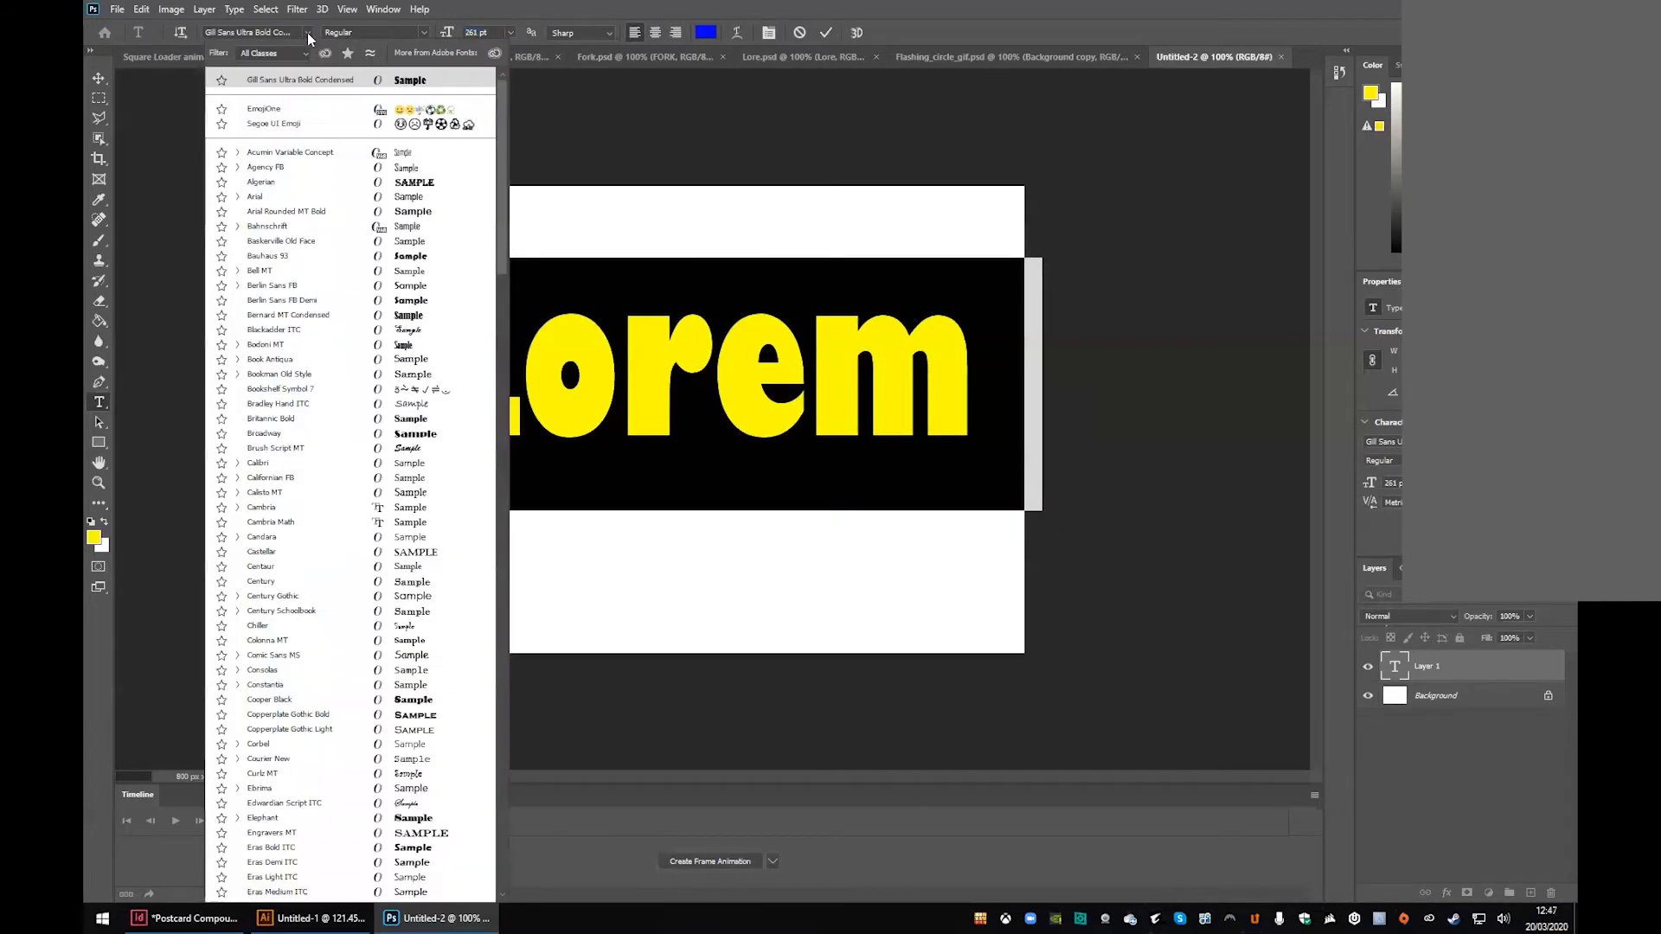
left_click(341, 296)
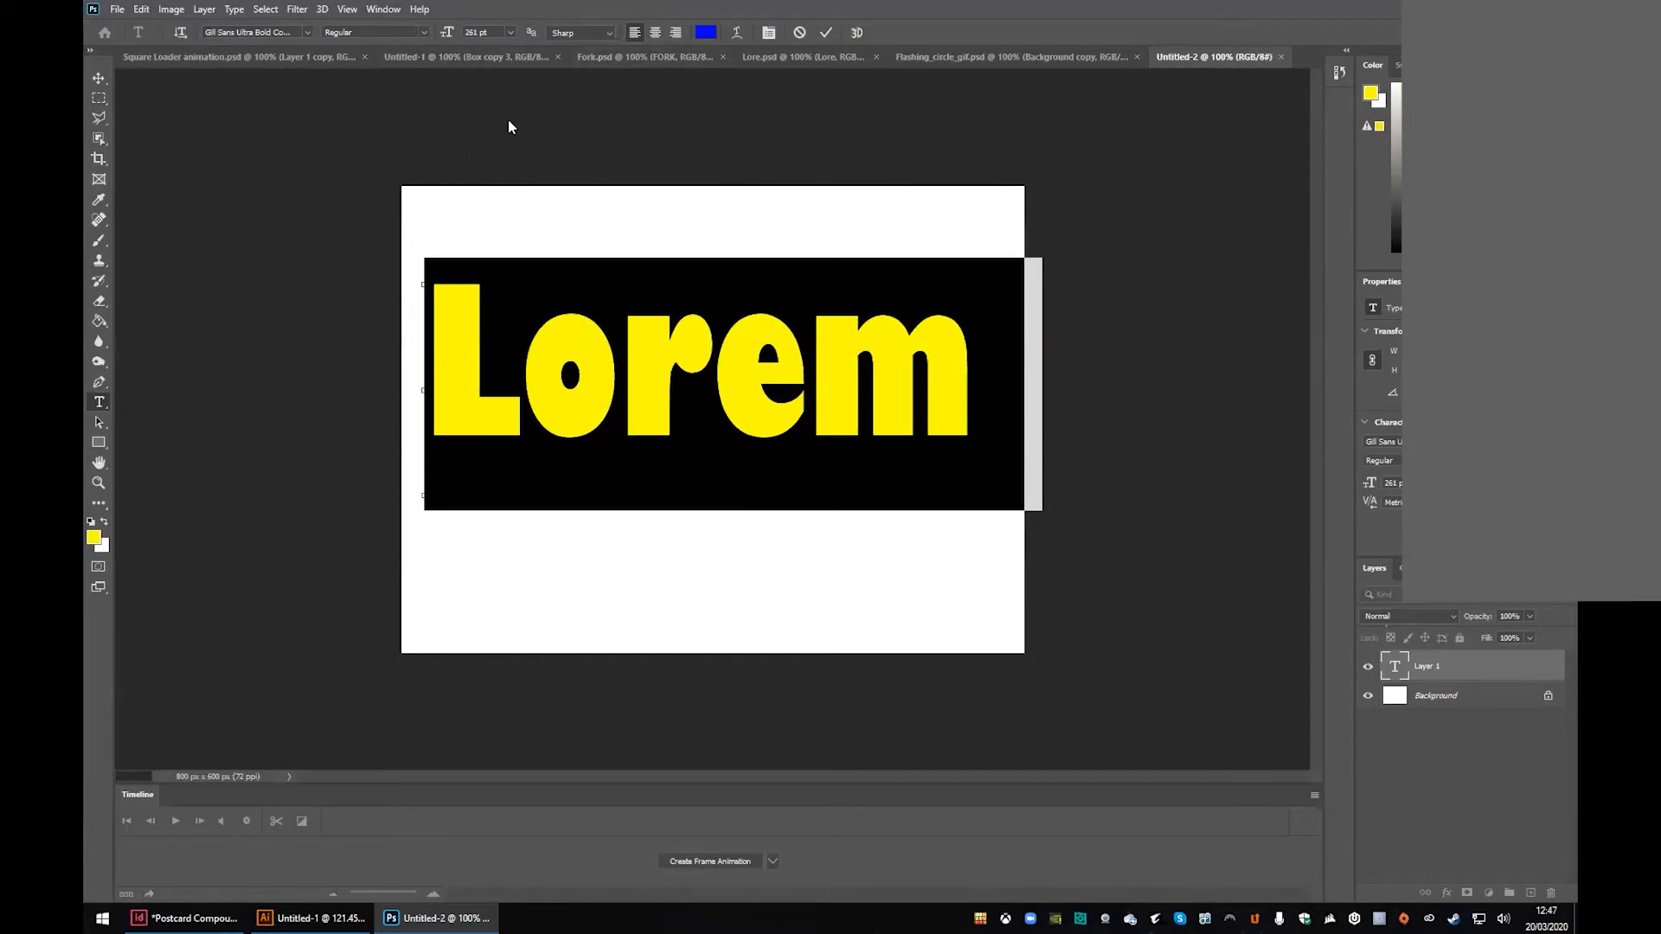
left_click(88, 77)
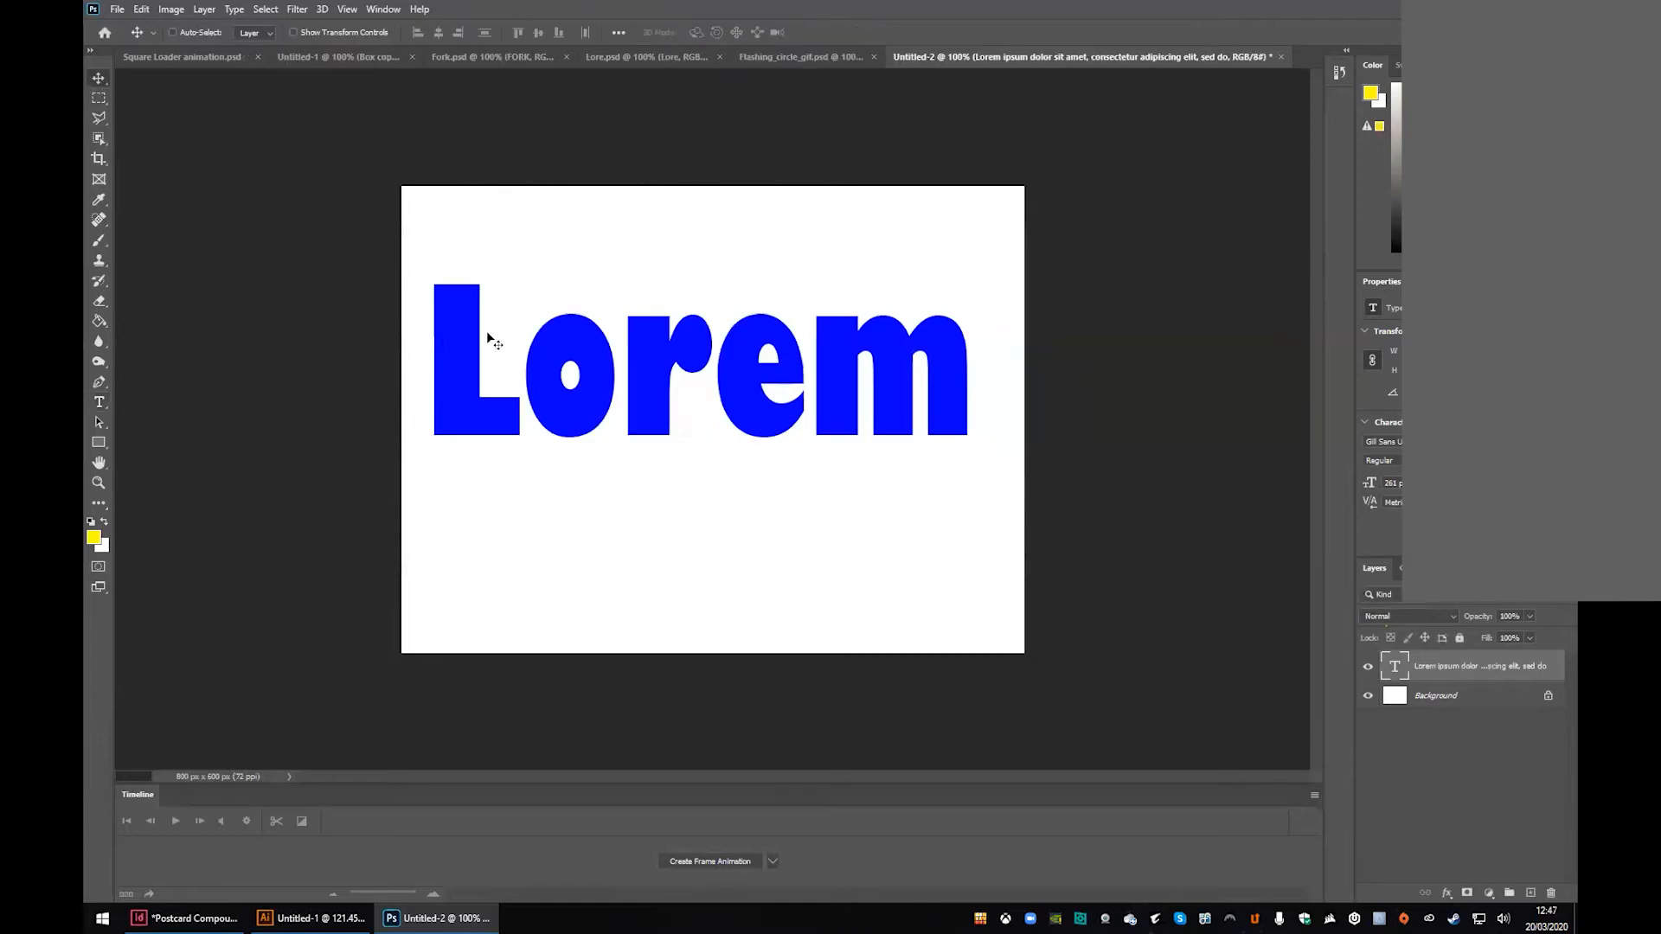
double_click(673, 356)
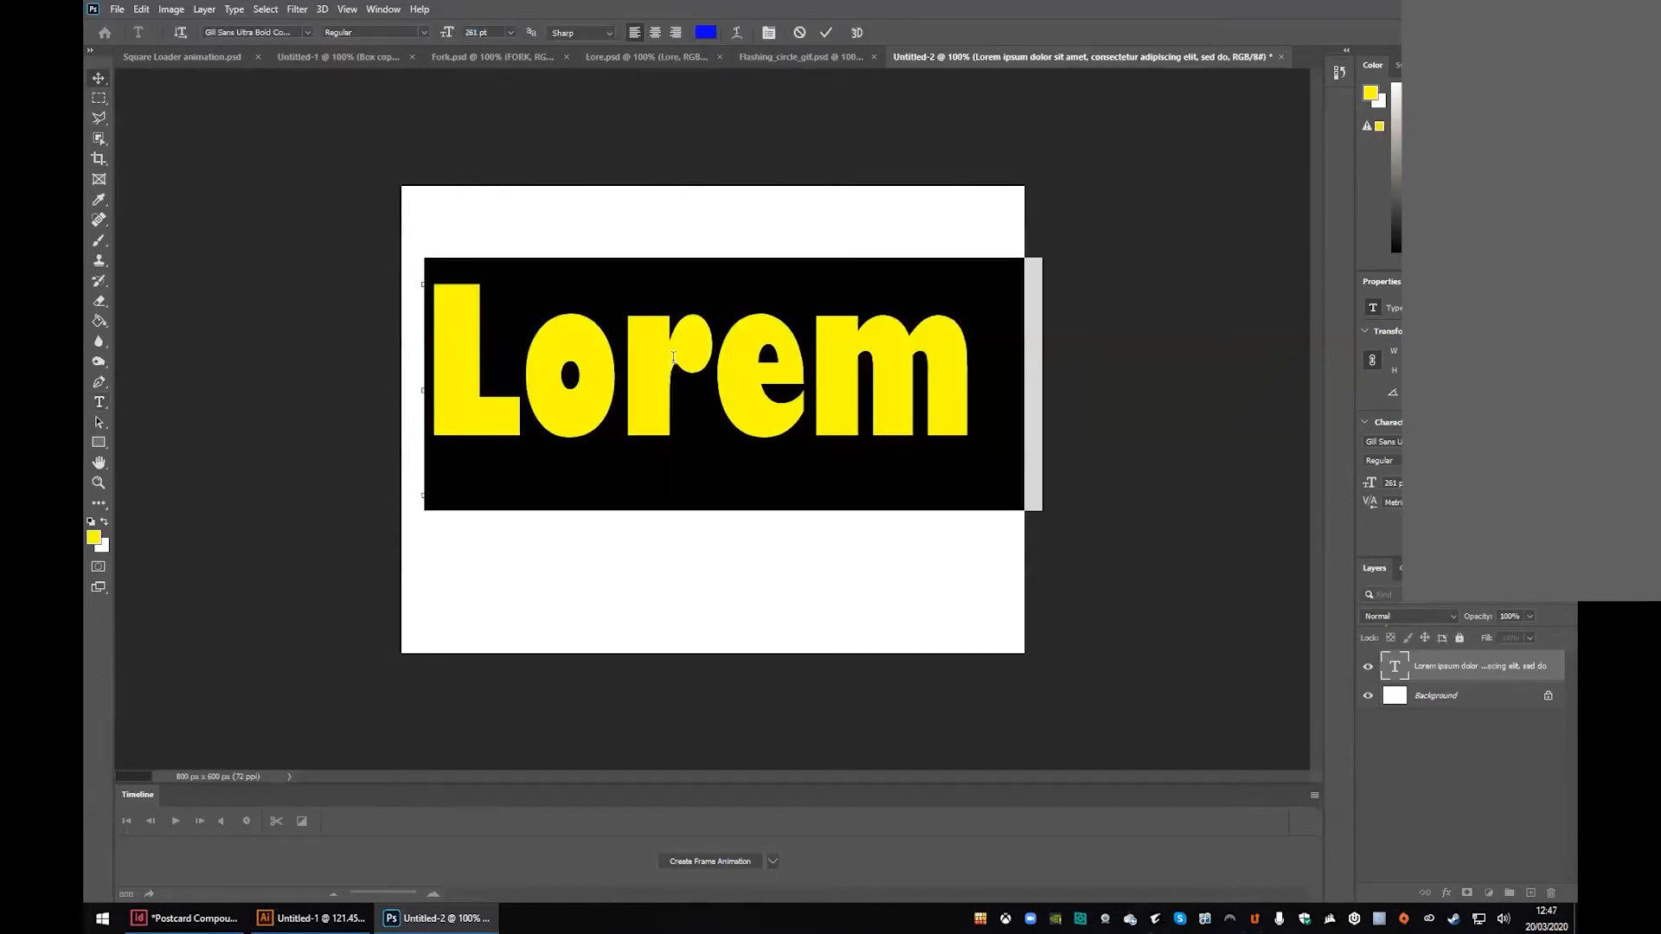
left_click(707, 36)
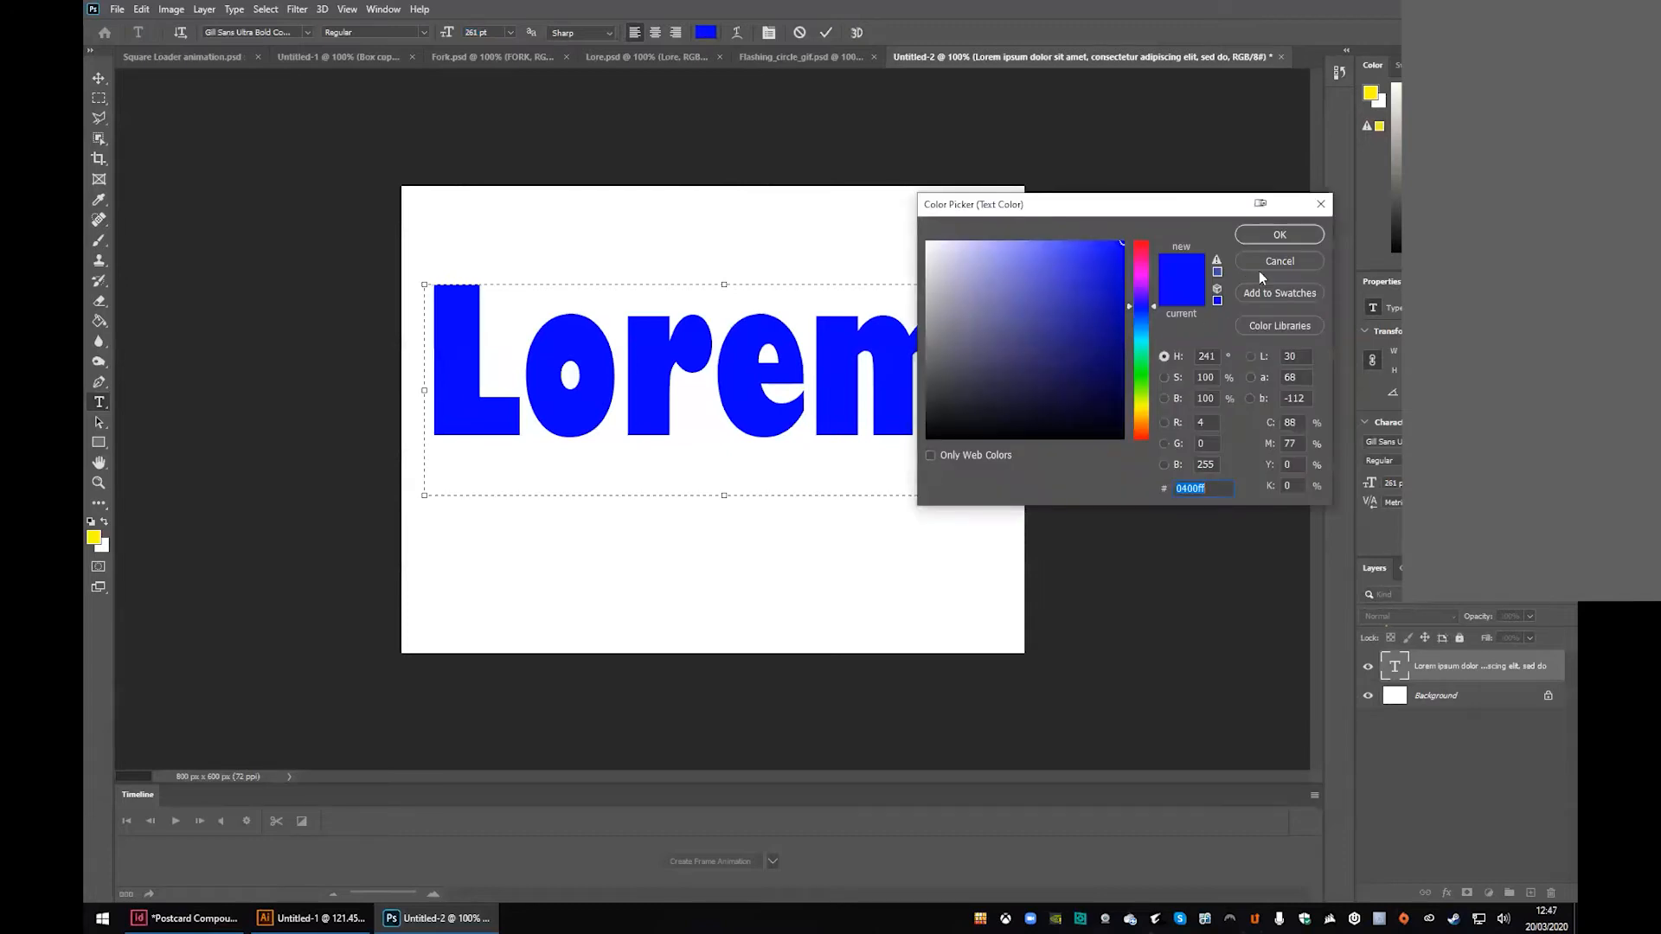
left_click(1278, 261)
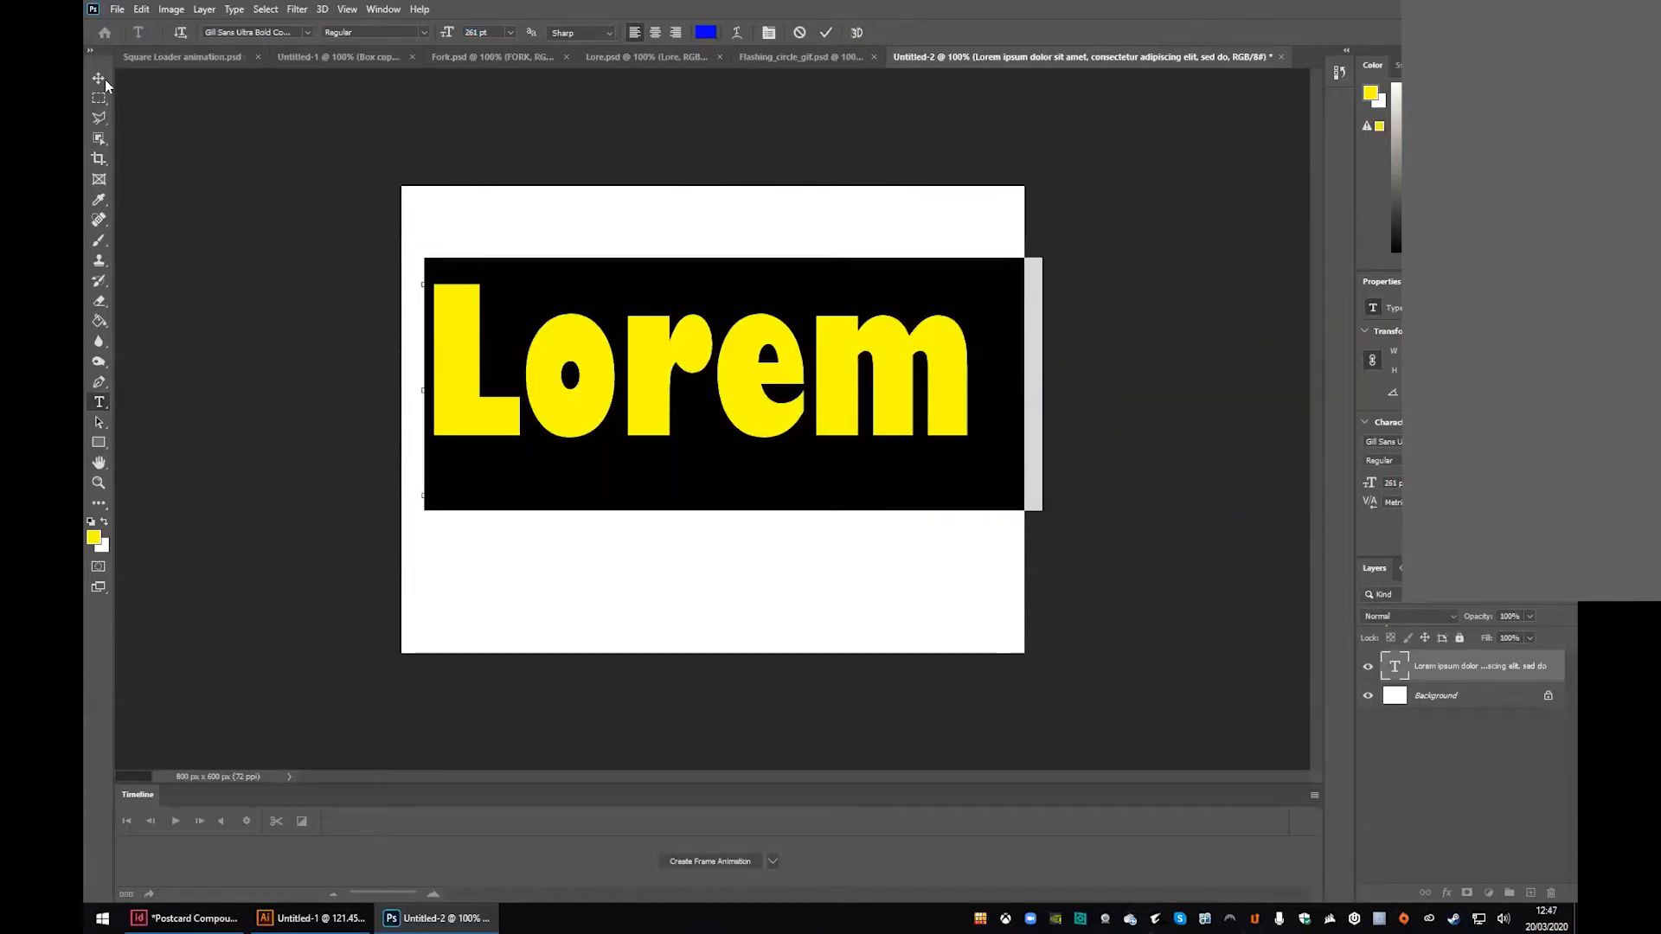
left_click(102, 78)
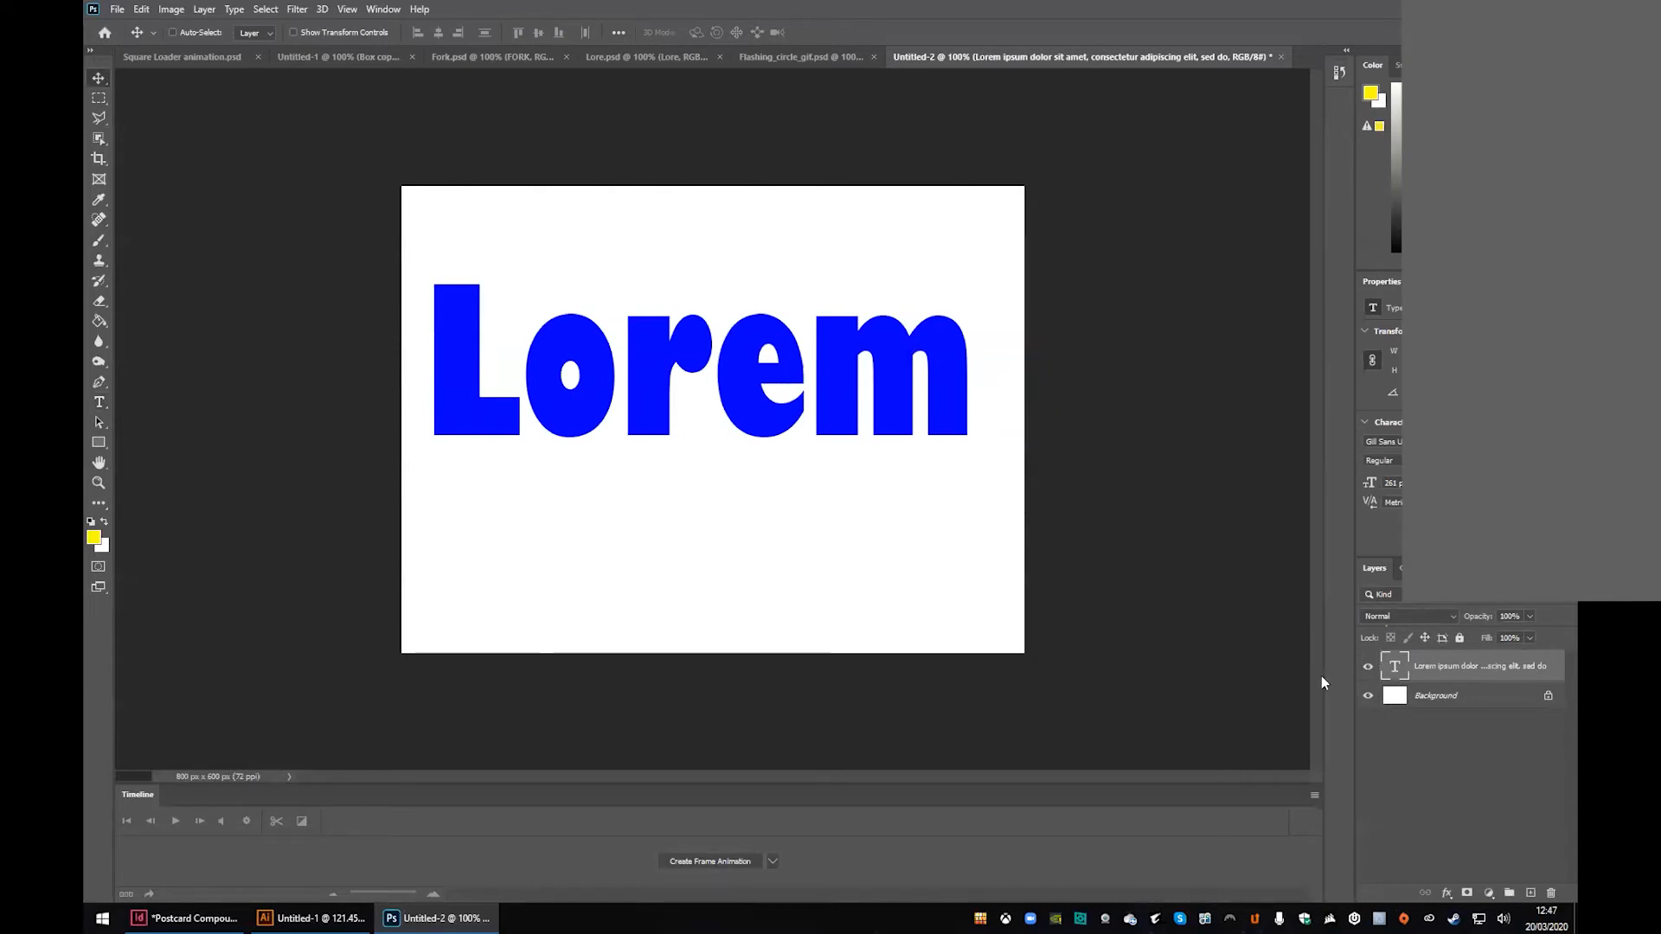
Step: Rename the text layer to Lorem ipsum by removing the rest of the placeholder sentence from its name
double_click(1444, 666)
left_click_drag(1436, 668, 1562, 669)
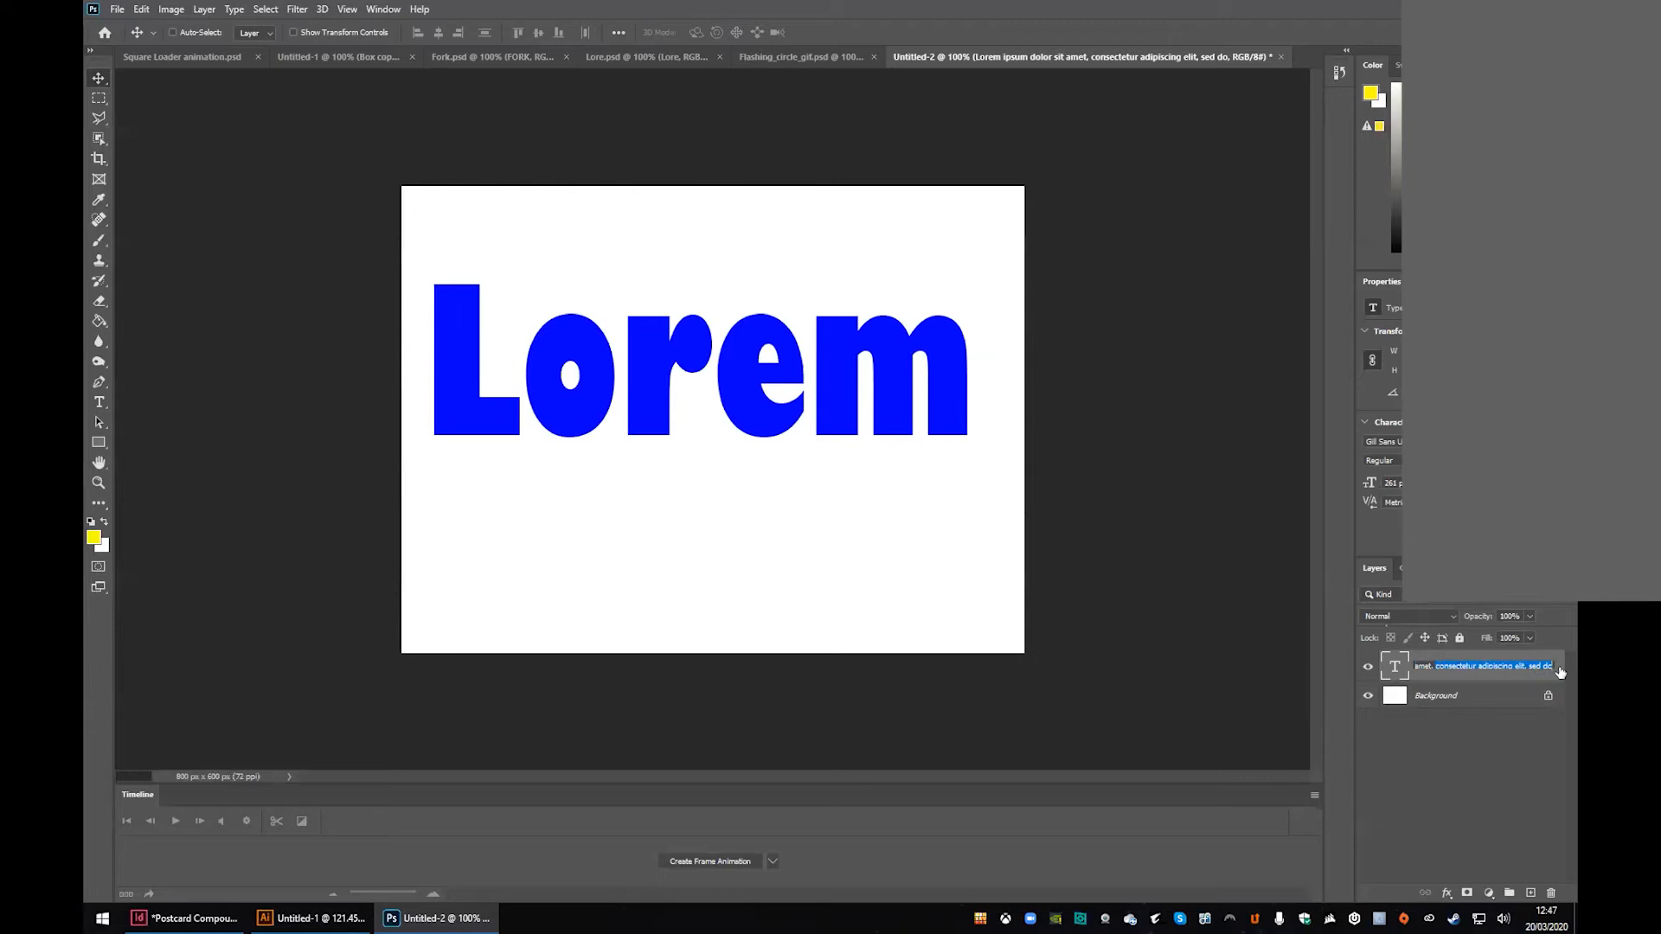
key("BackSpace")
key("BackSpace")
key("BackSpace")
key("BackSpace")
key("BackSpace")
key("Return")
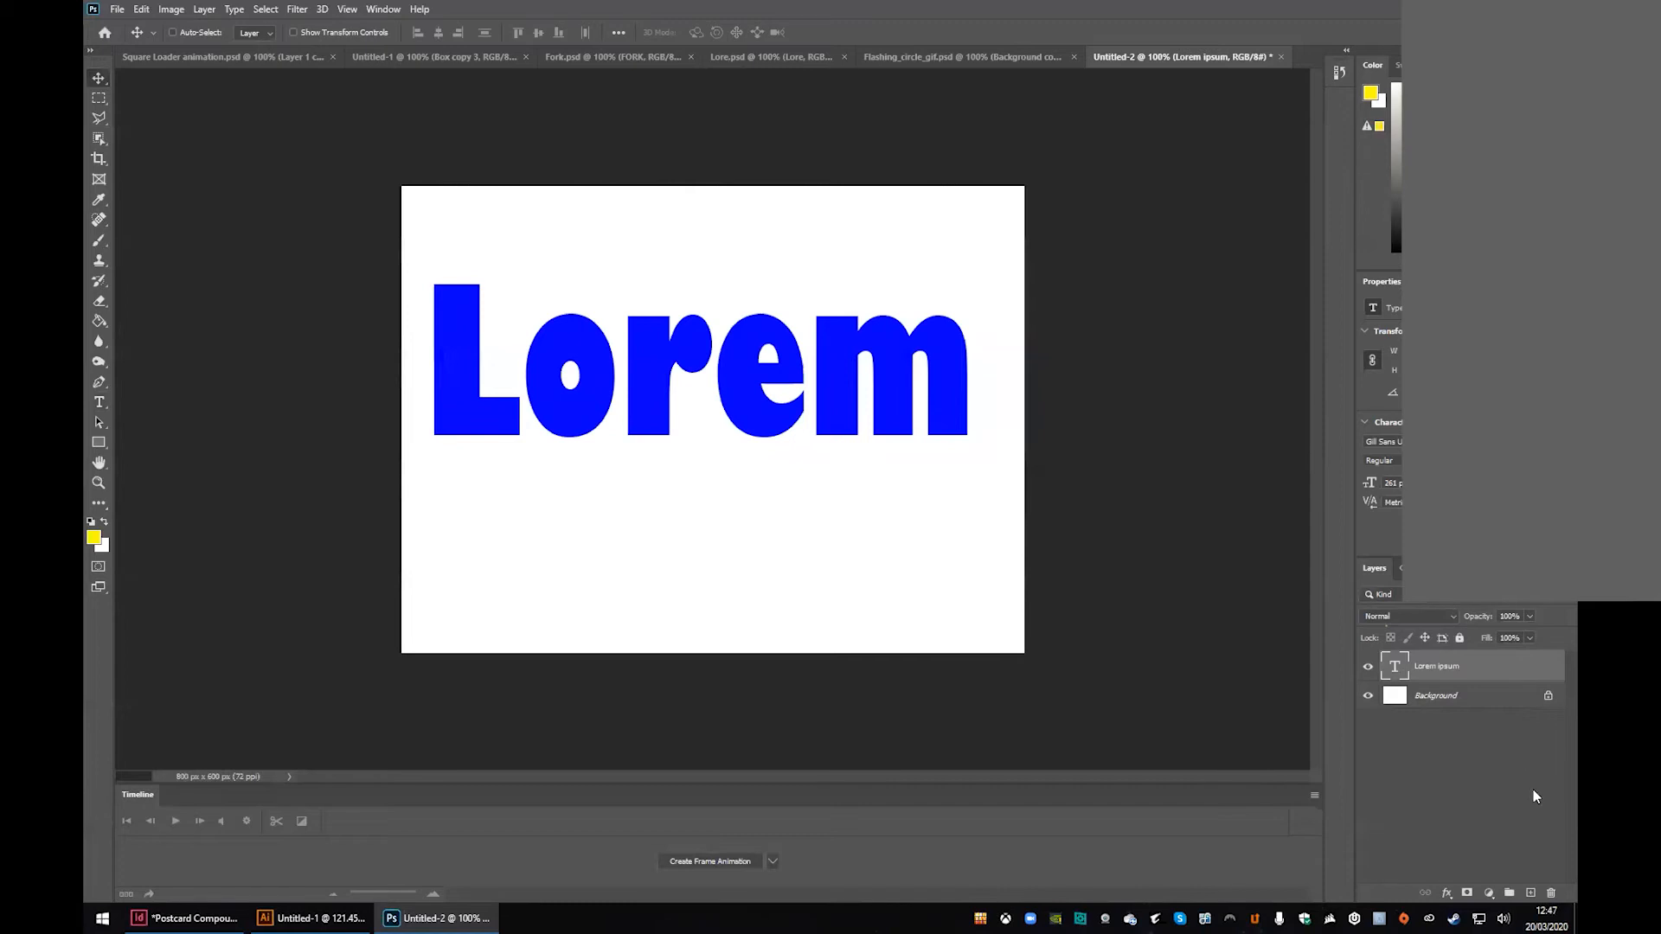
Step: Duplicate the Lorem ipsum text layer under the suggested name and rasterize the copy's type
right_click(1476, 670)
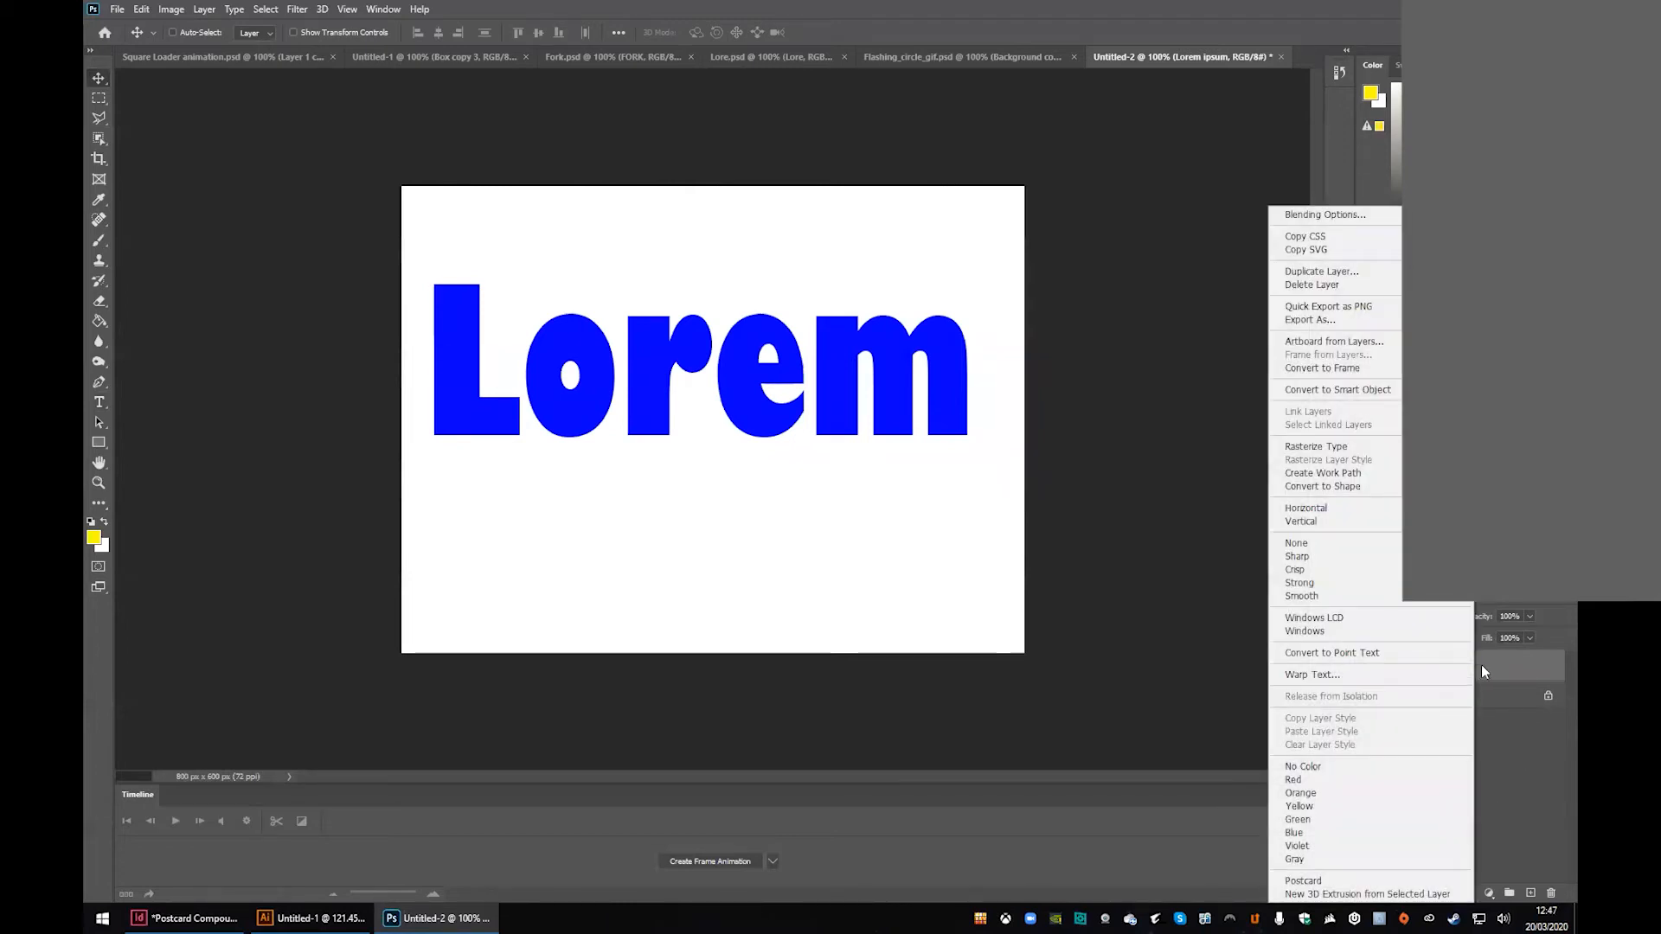
left_click(1343, 271)
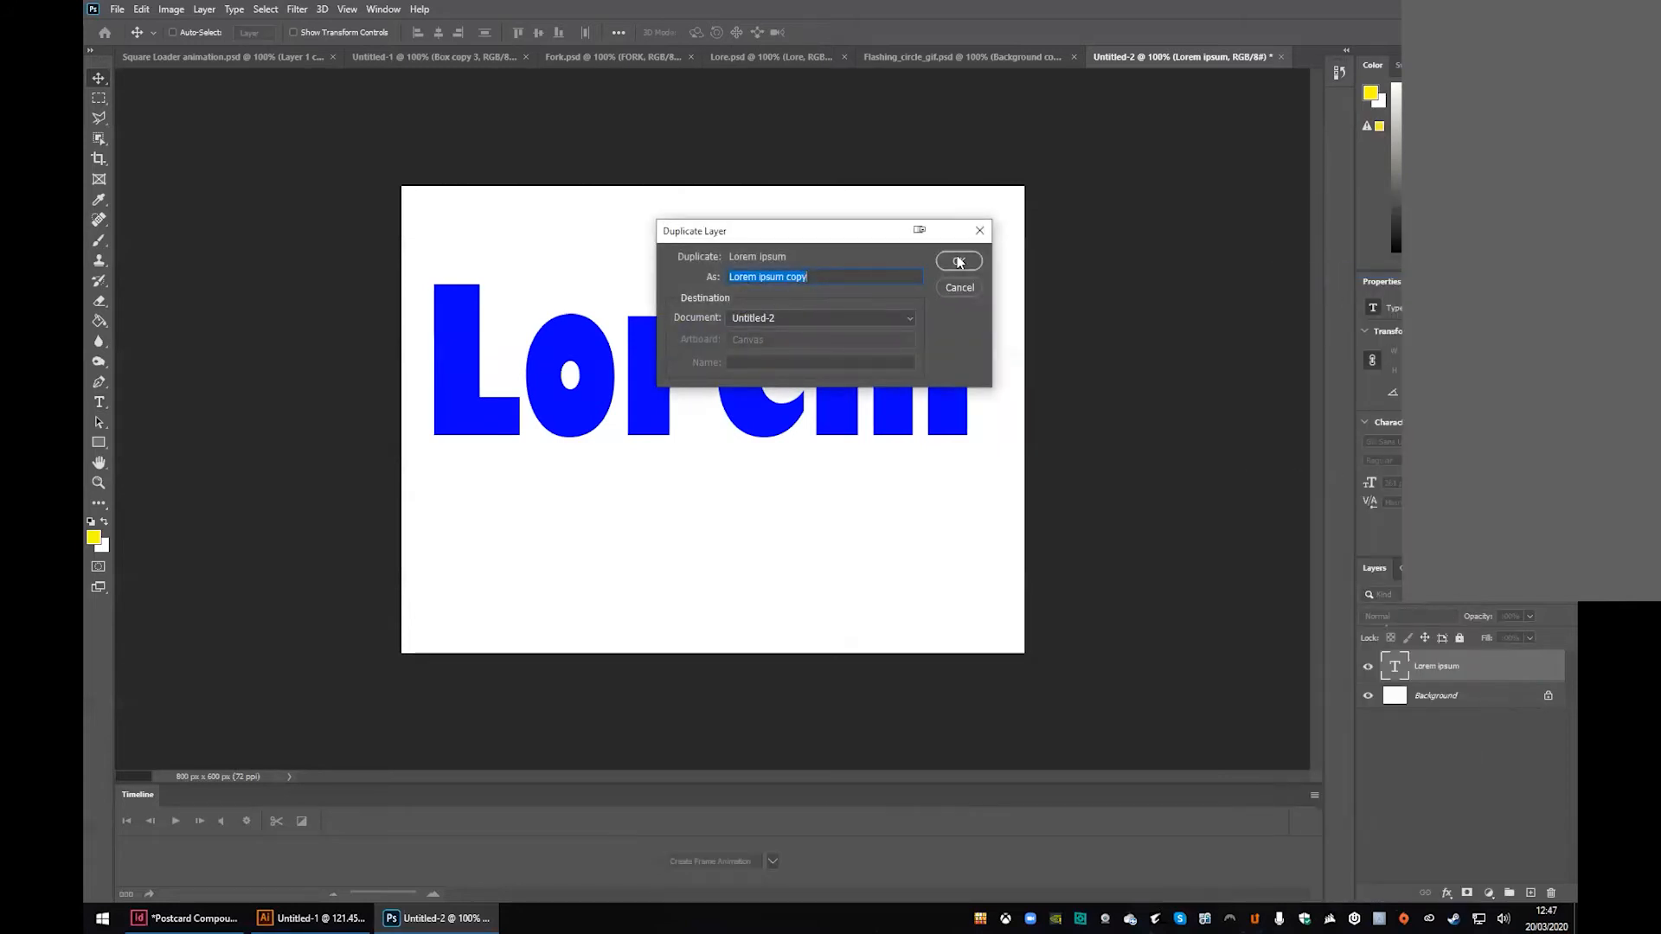
left_click(958, 261)
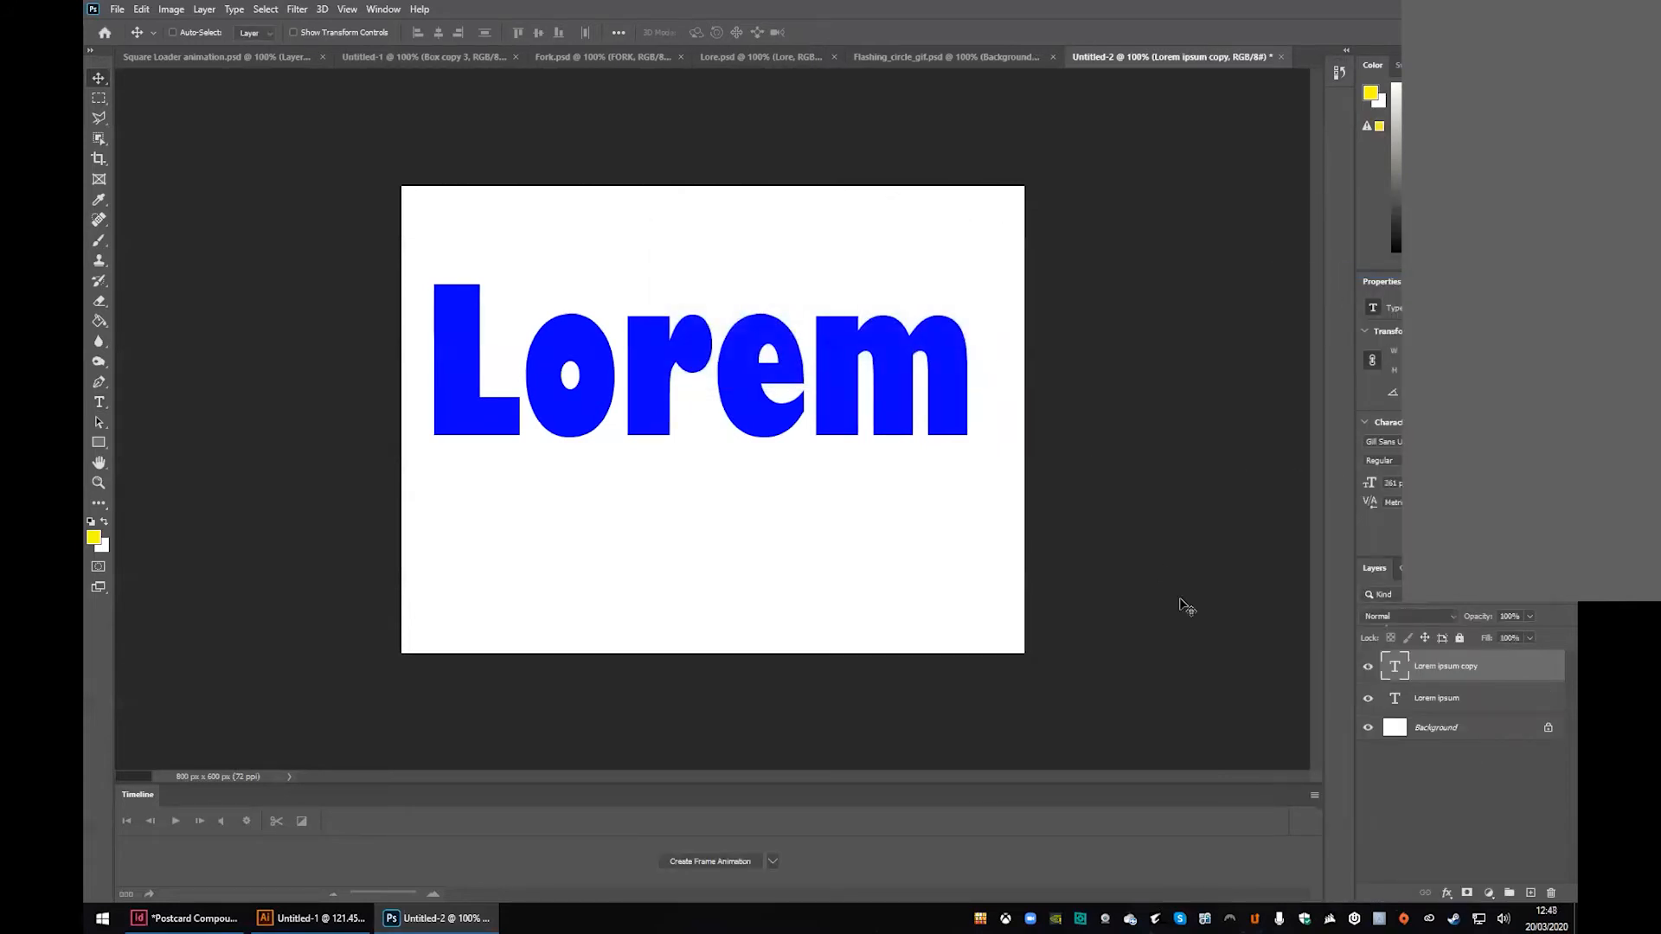
right_click(1459, 667)
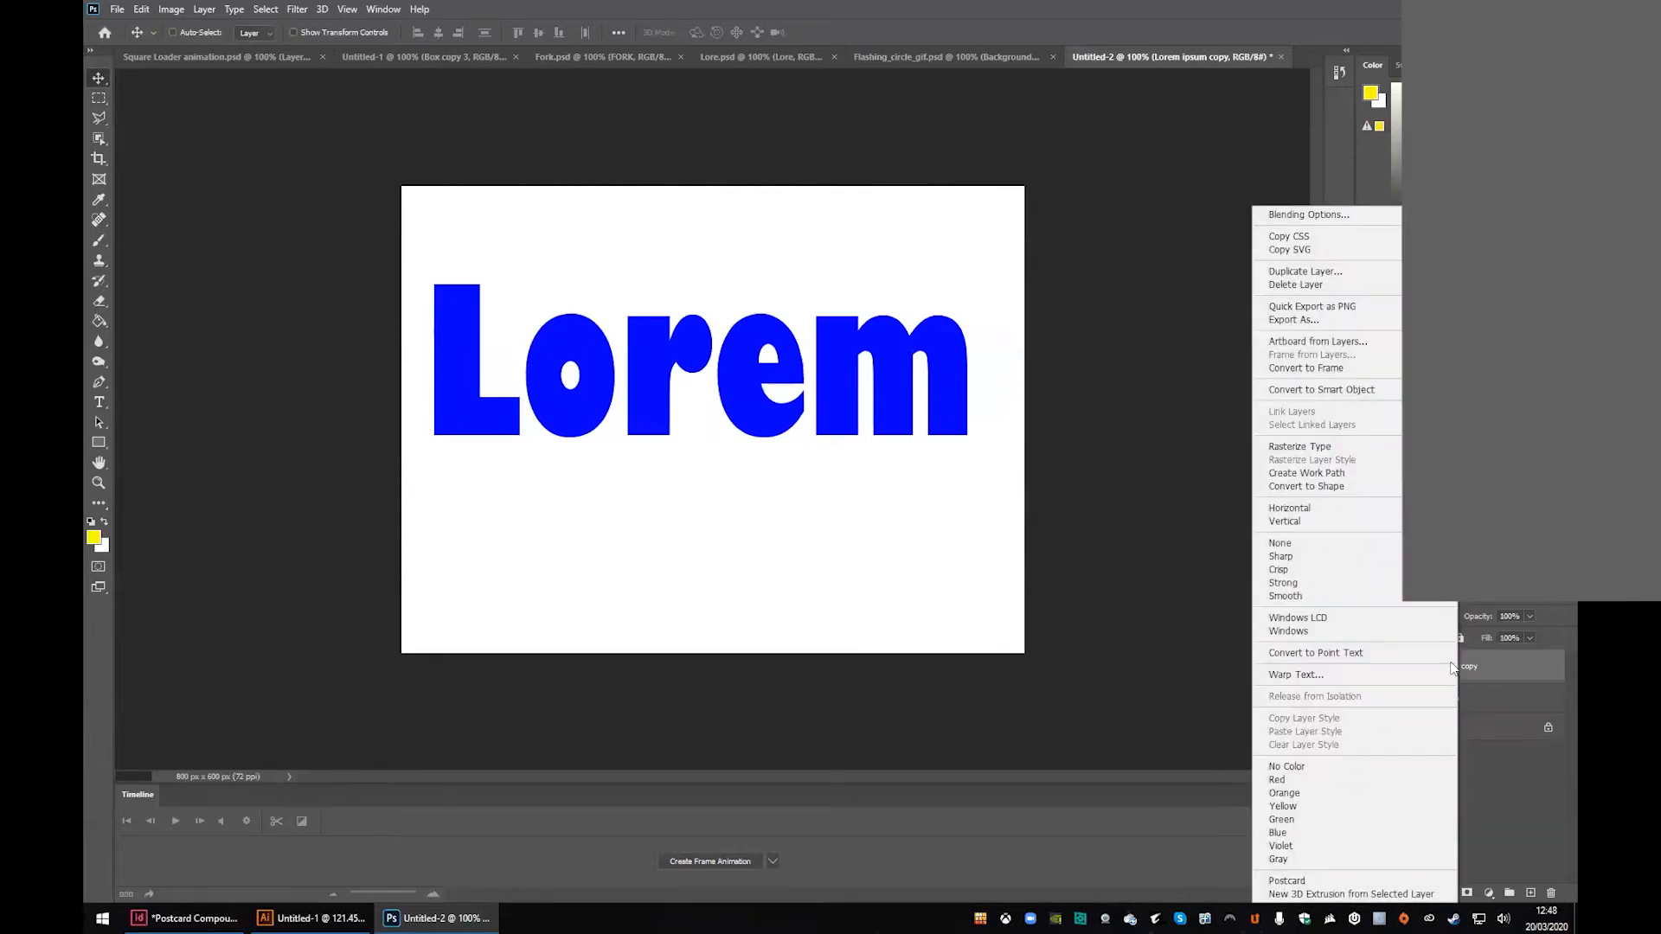
left_click(1315, 449)
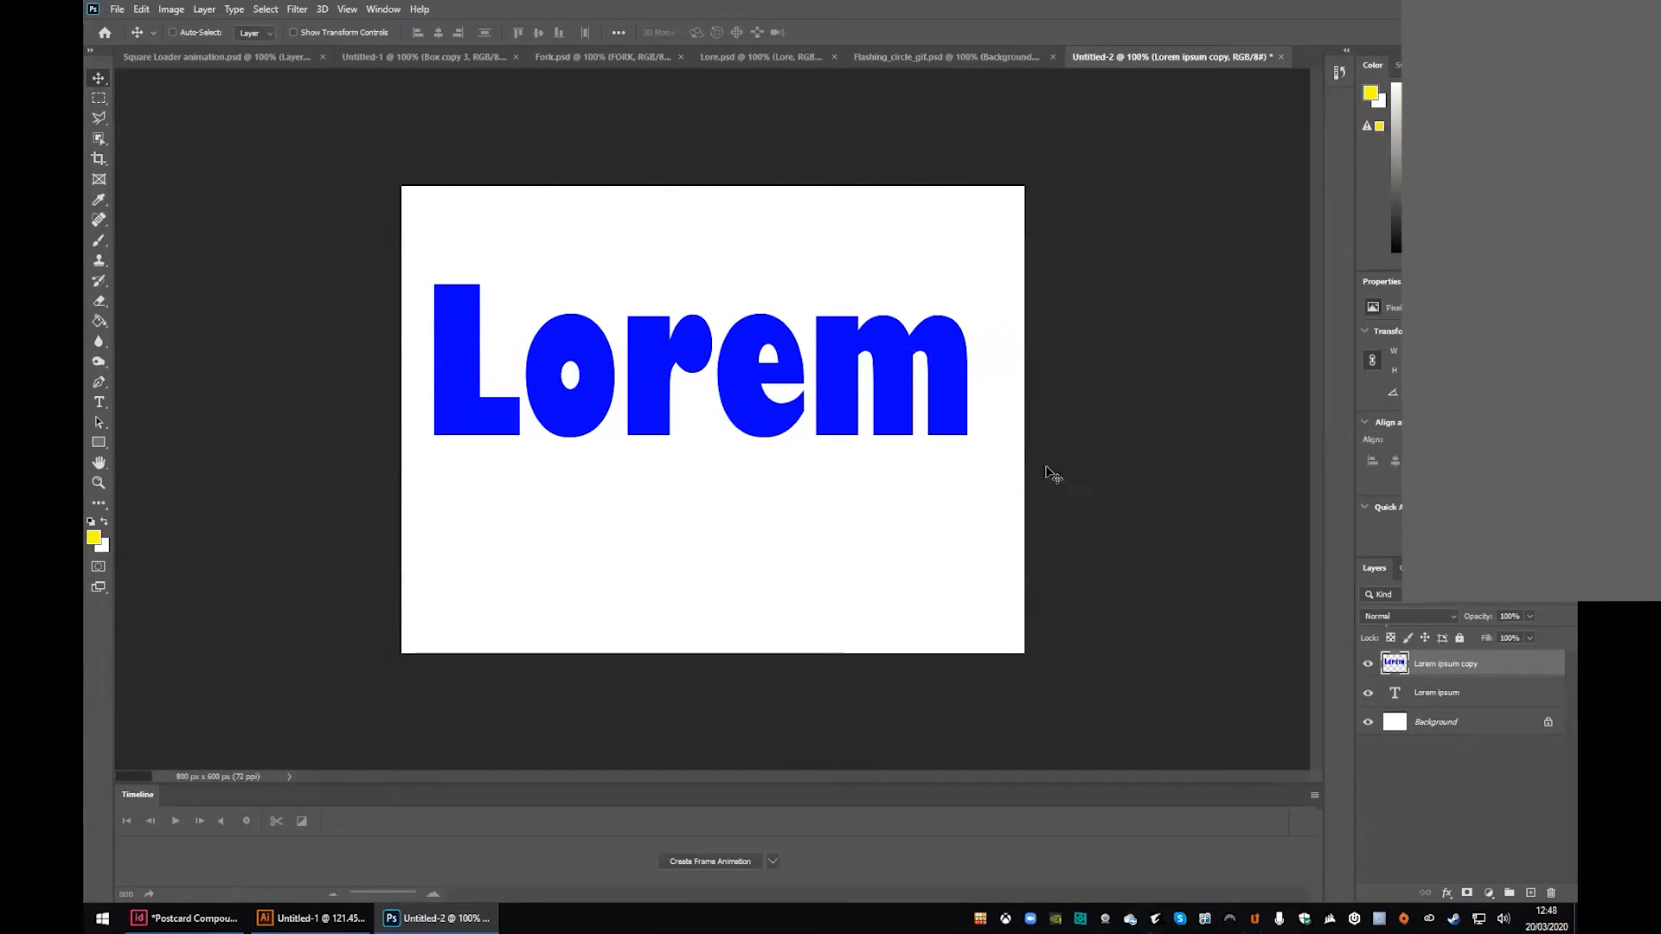
Step: Fill the Background layer with the yellow foreground colour and check it with both text layers temporarily hidden
left_click(1464, 732)
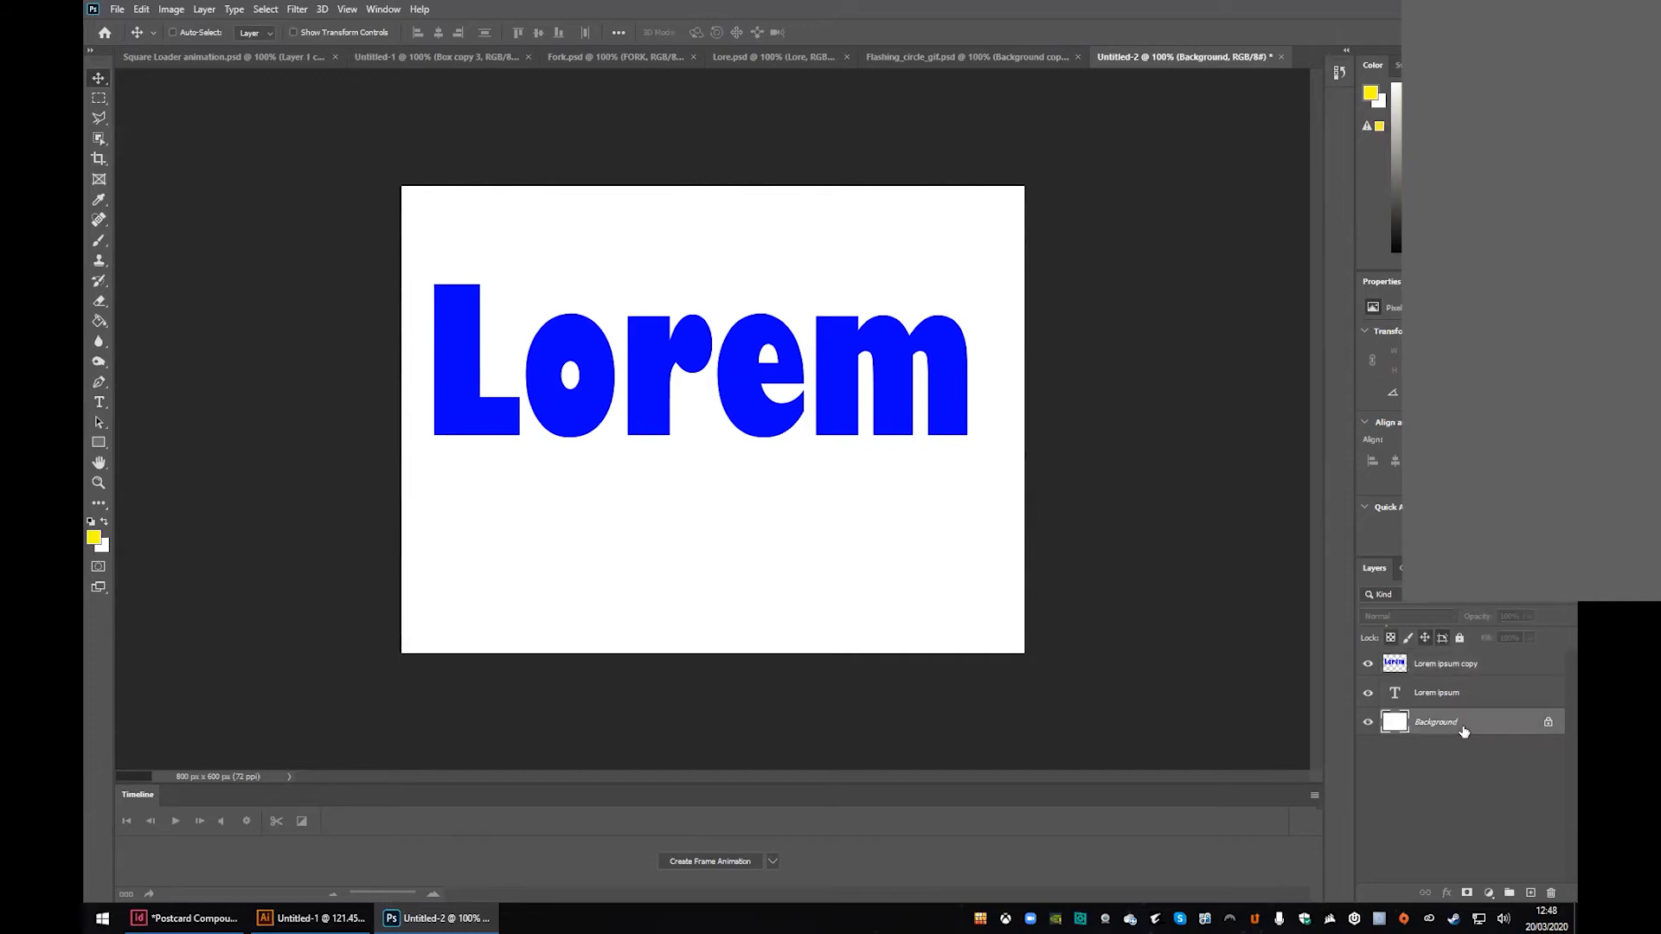
key("g")
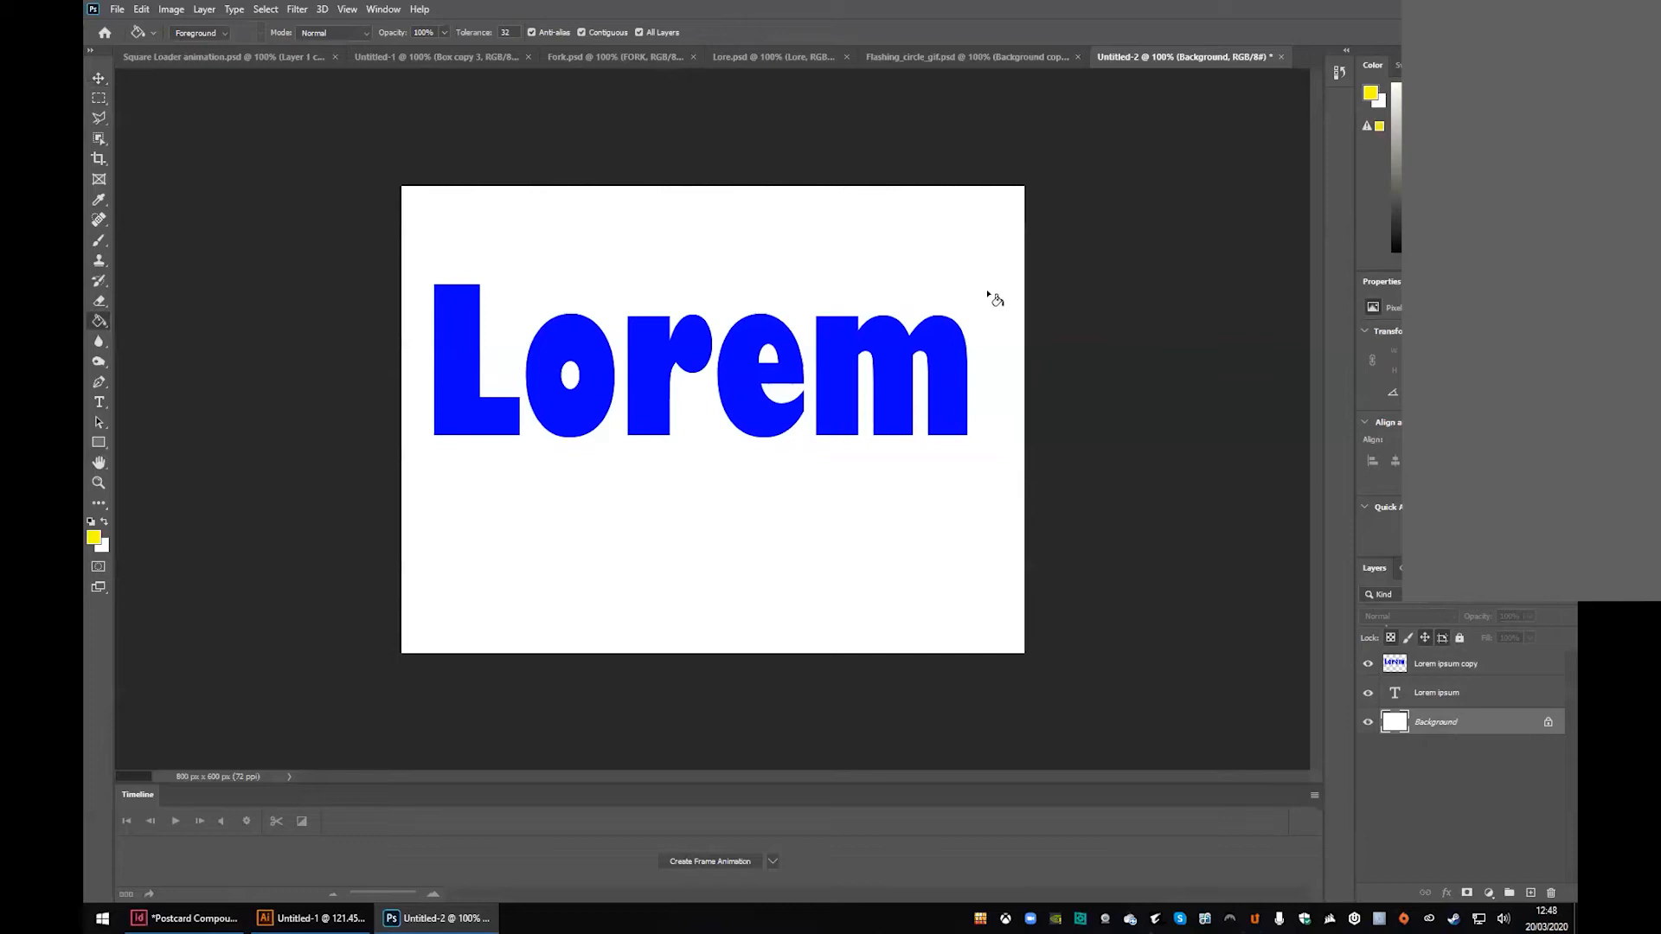
left_click(962, 275)
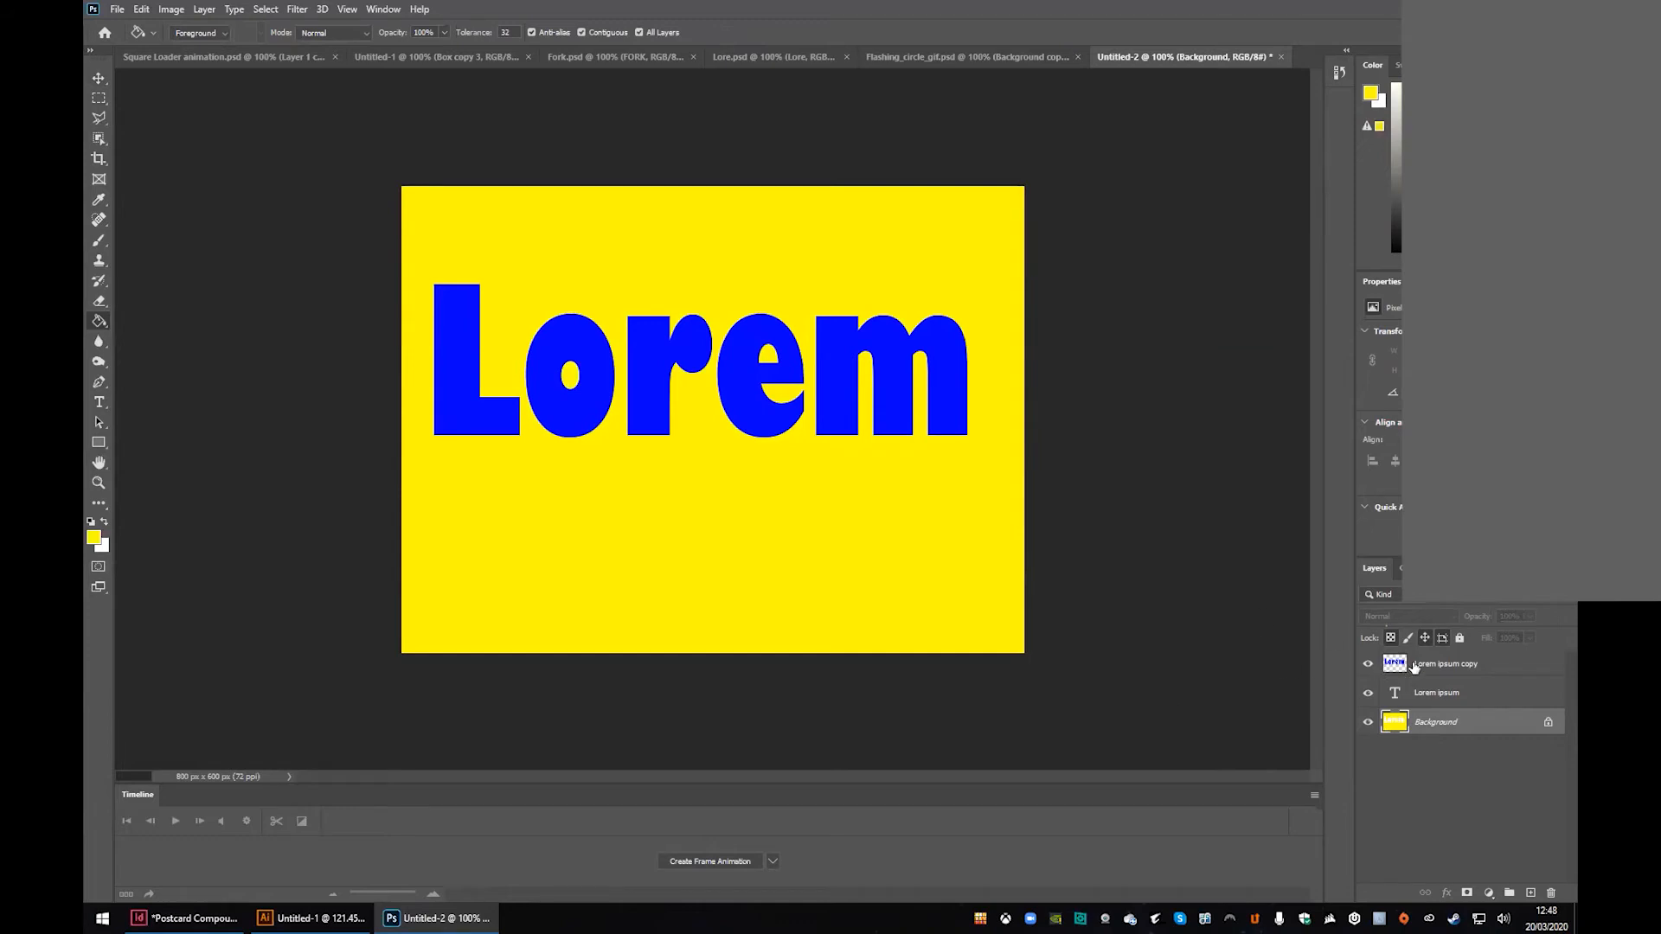
left_click(1367, 693)
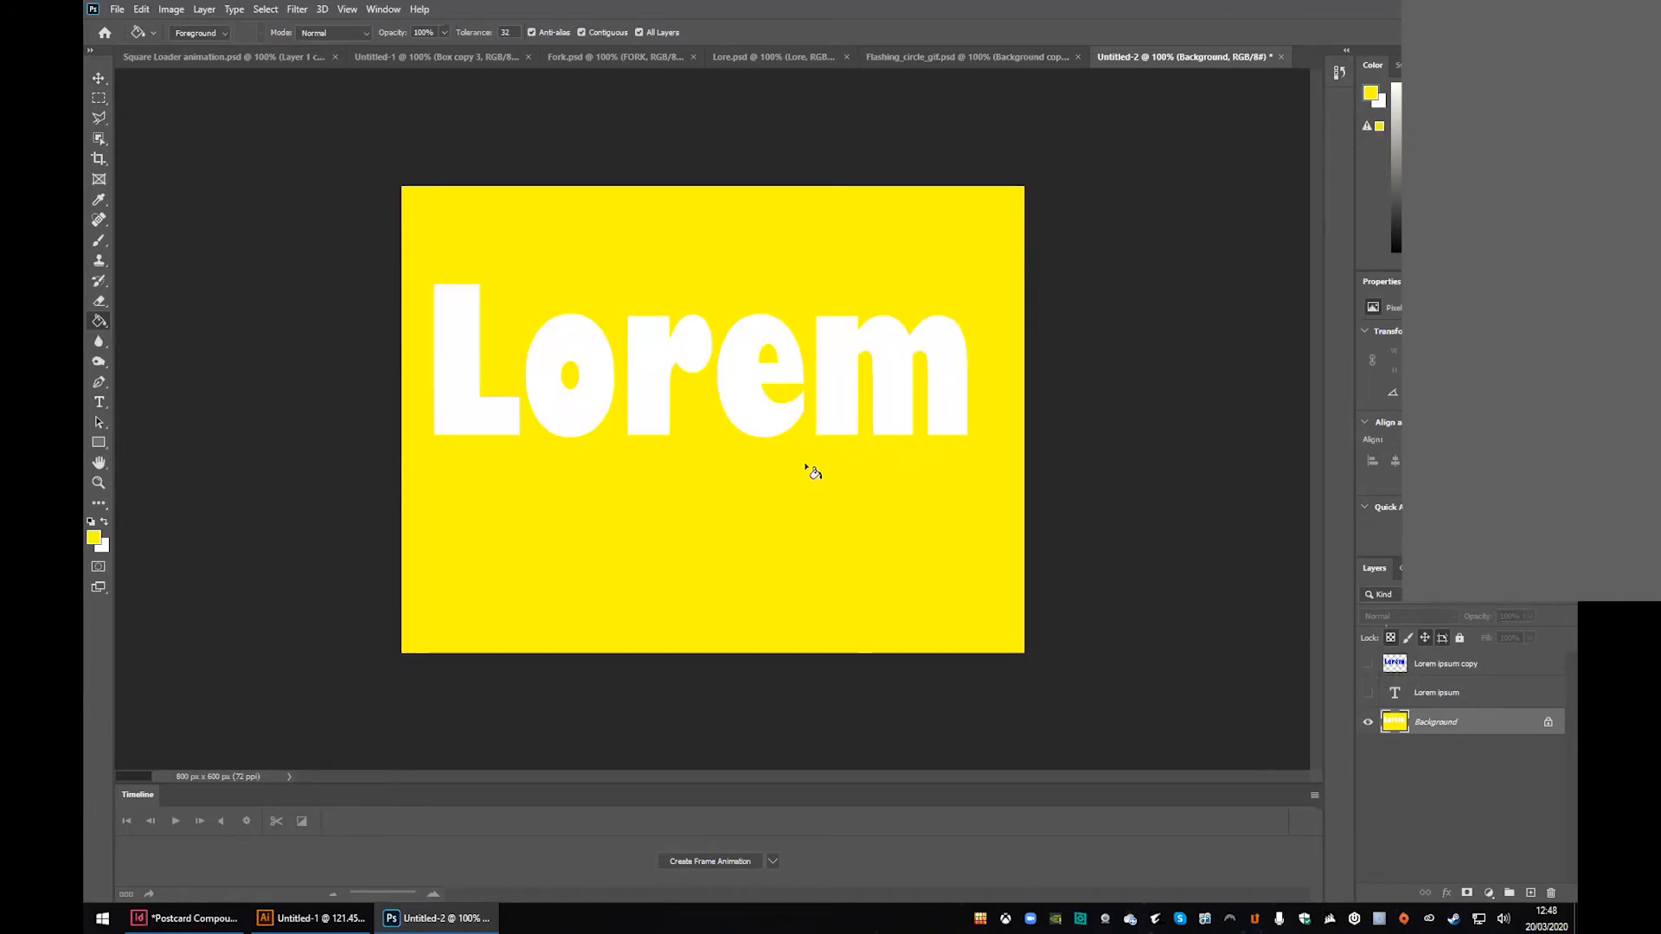
left_click(1367, 664)
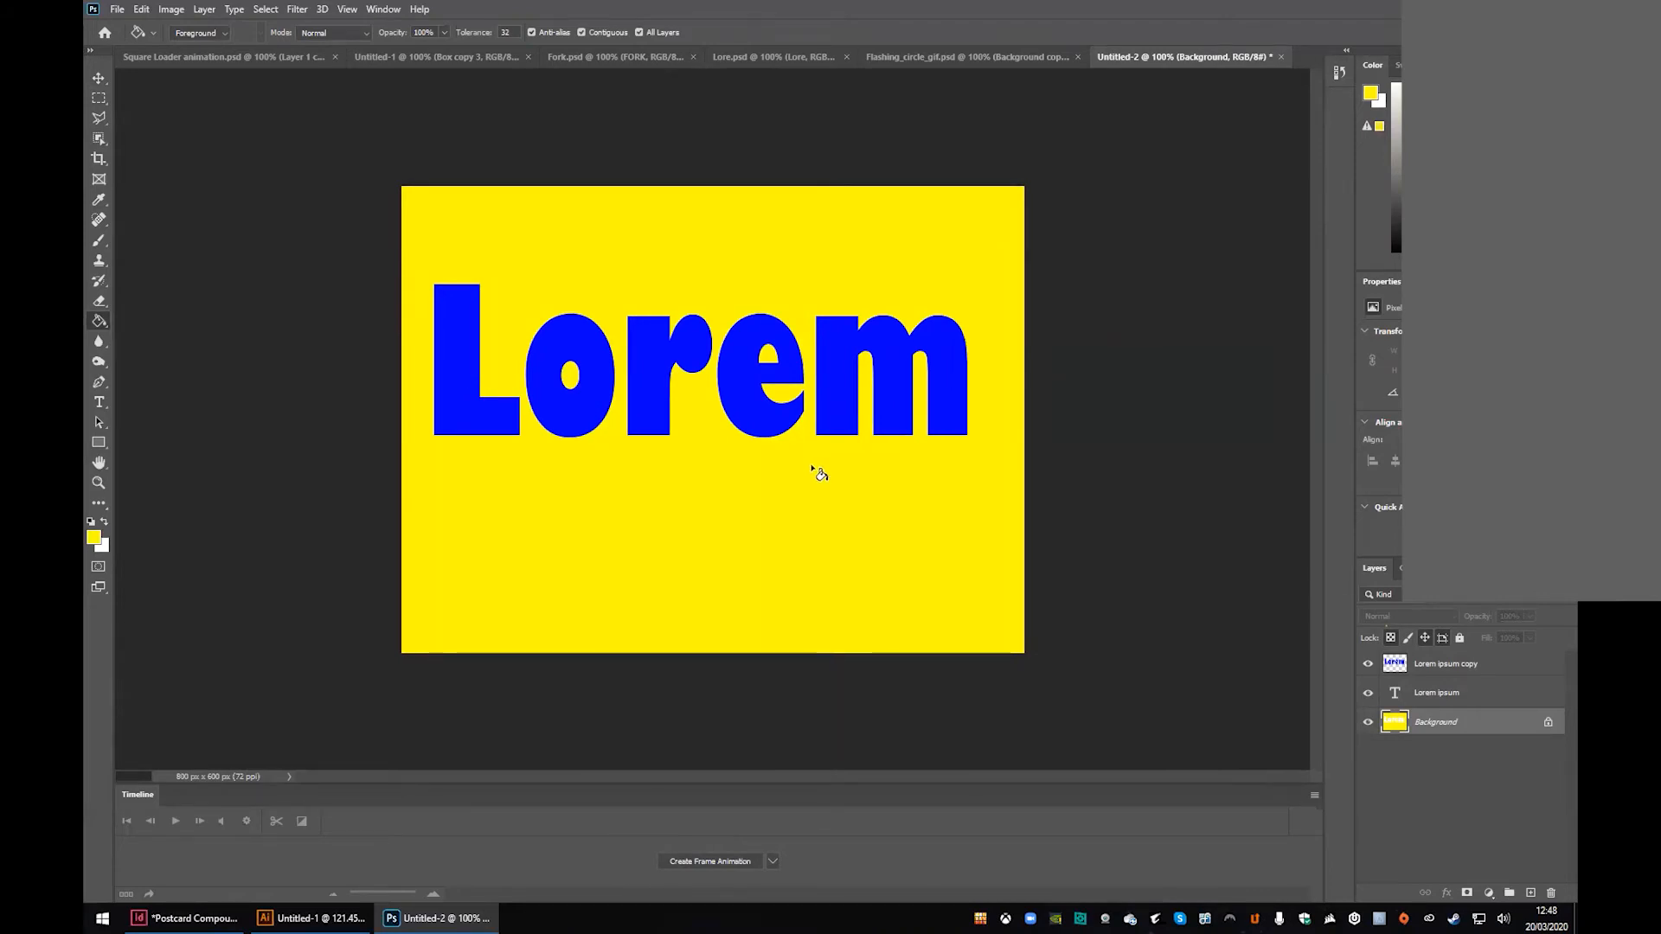
Step: Duplicate the rasterized Lorem ipsum copy layer once, keeping the suggested name
left_click(98, 79)
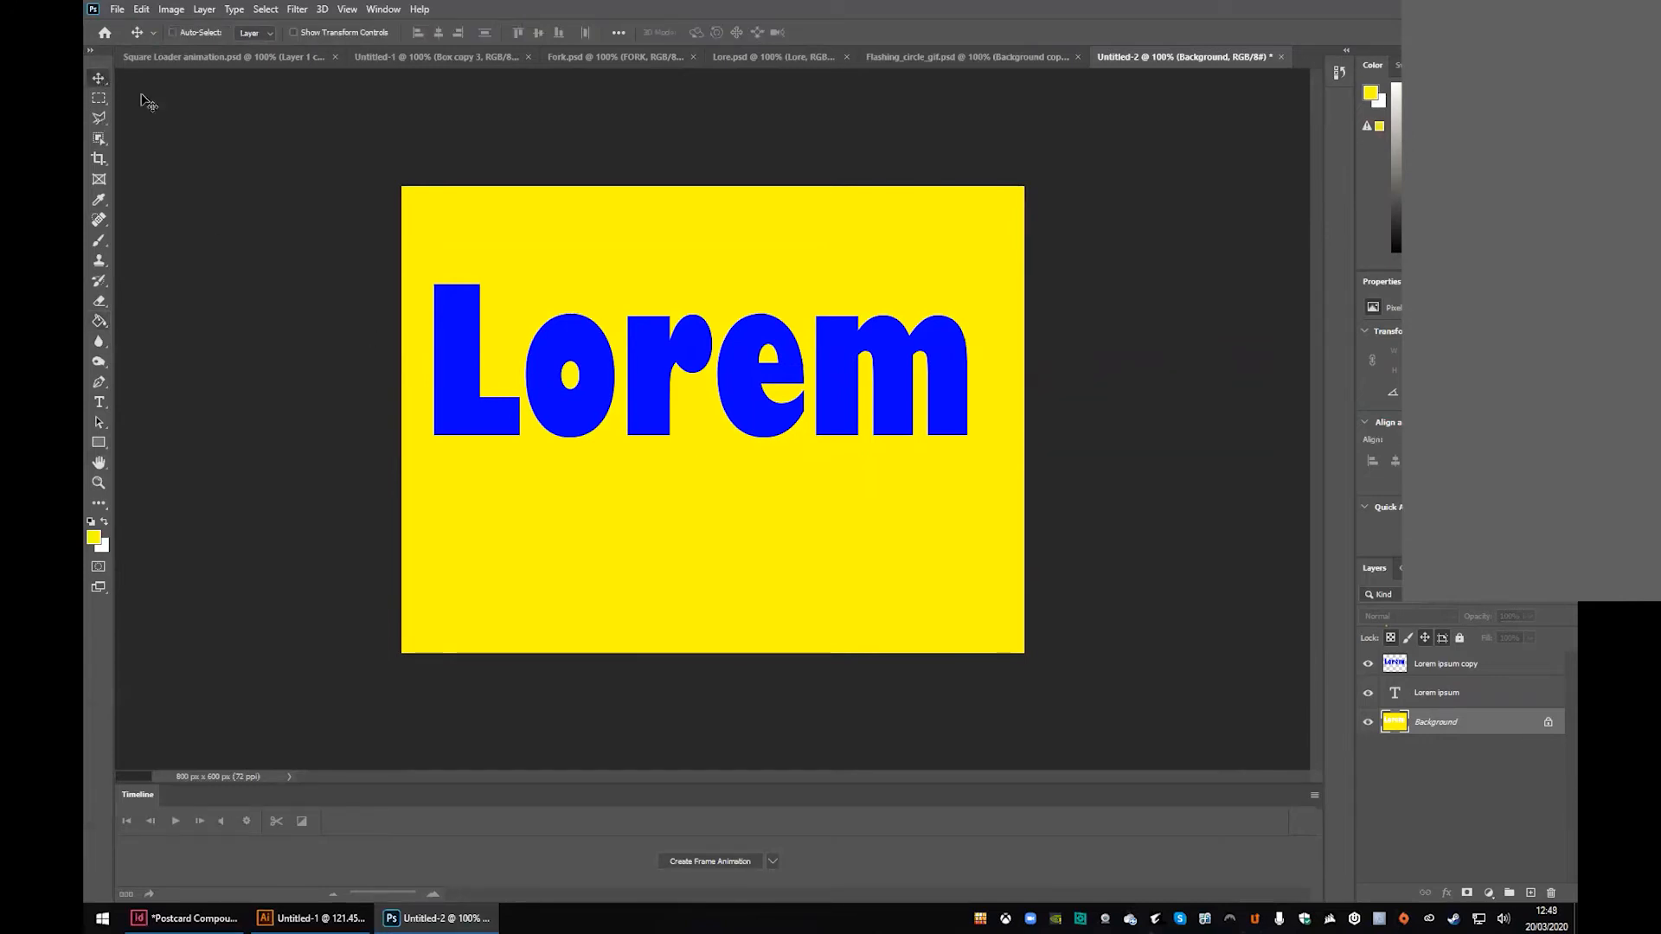
left_click(1443, 668)
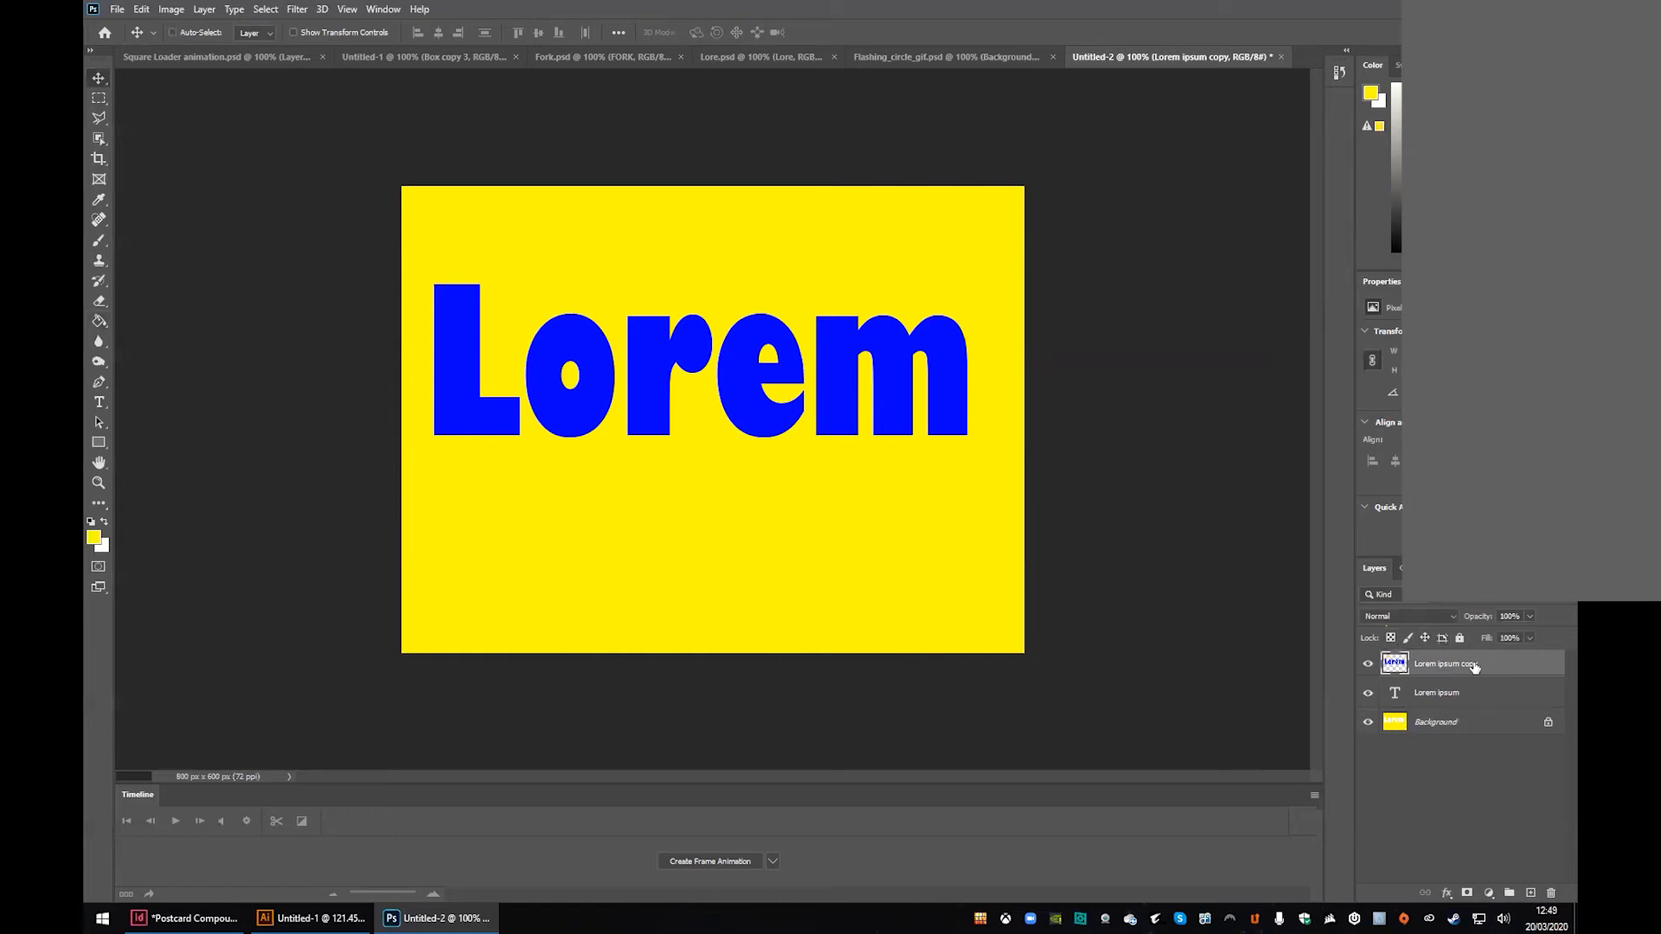
right_click(1475, 667)
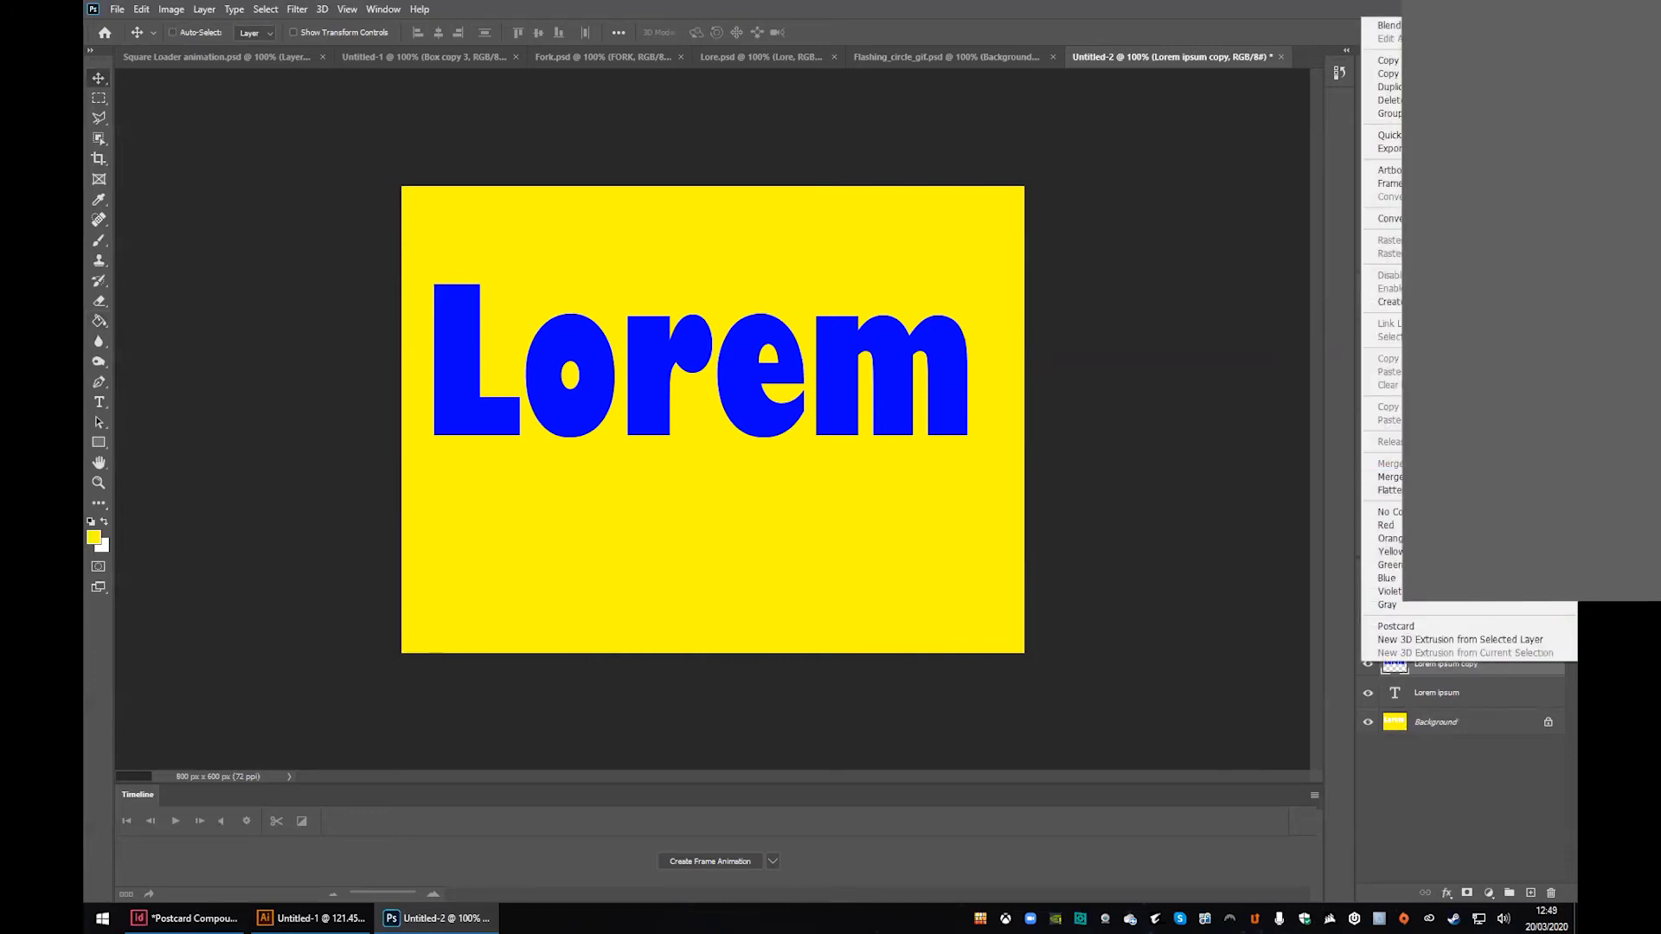
left_click(1389, 86)
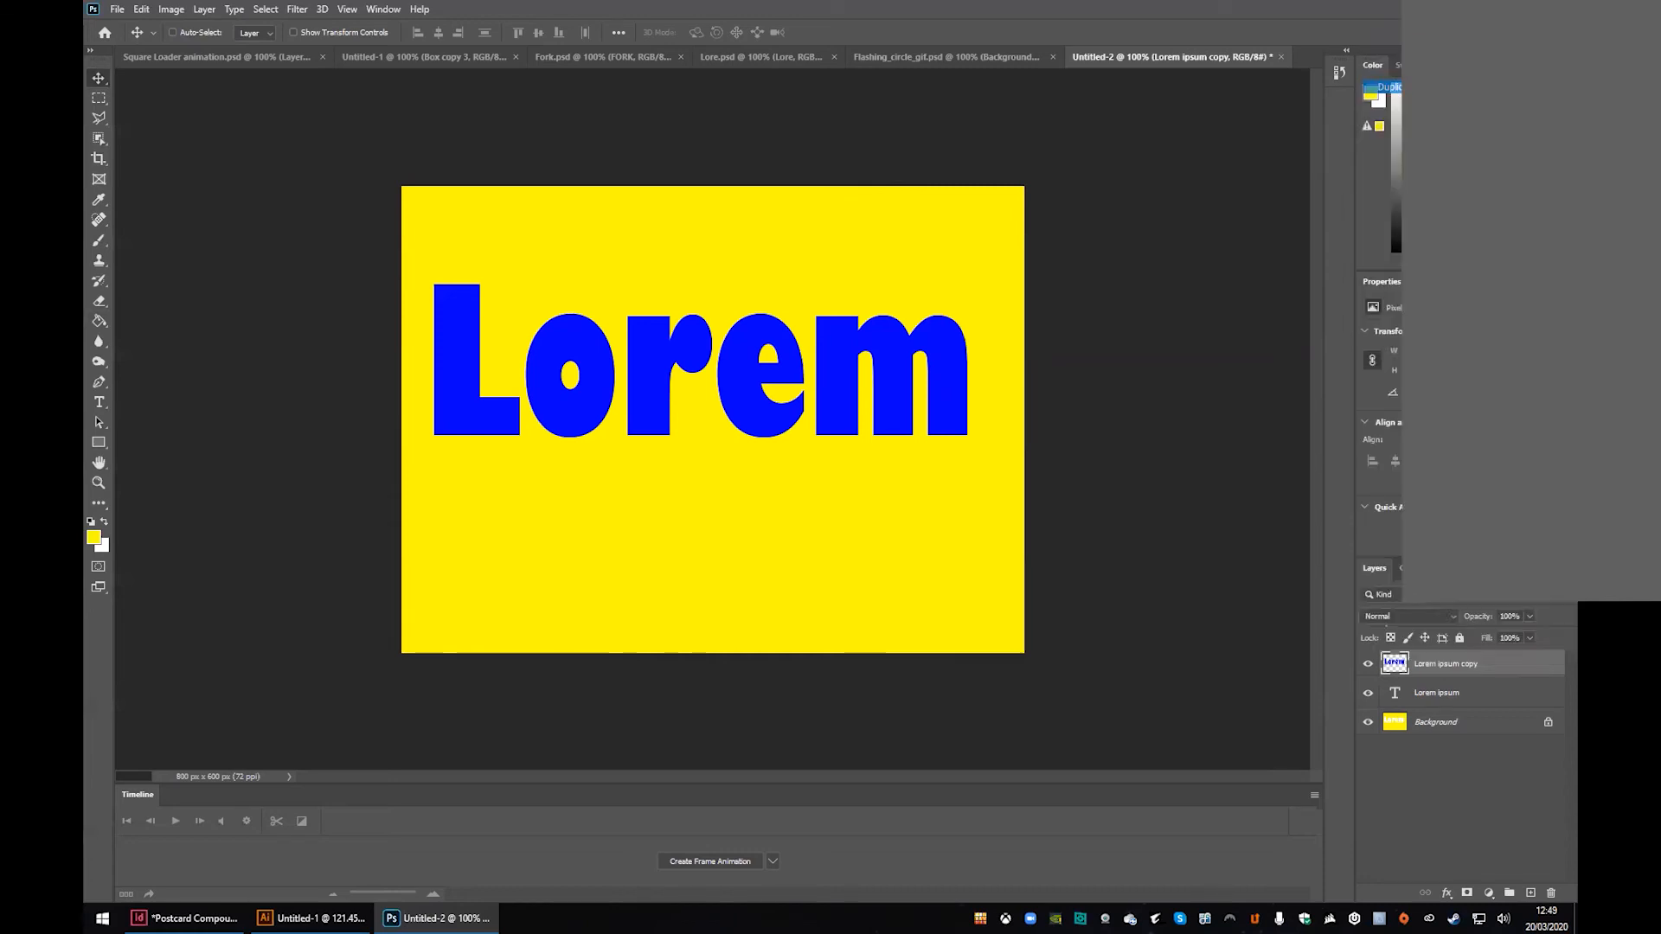
left_click(958, 262)
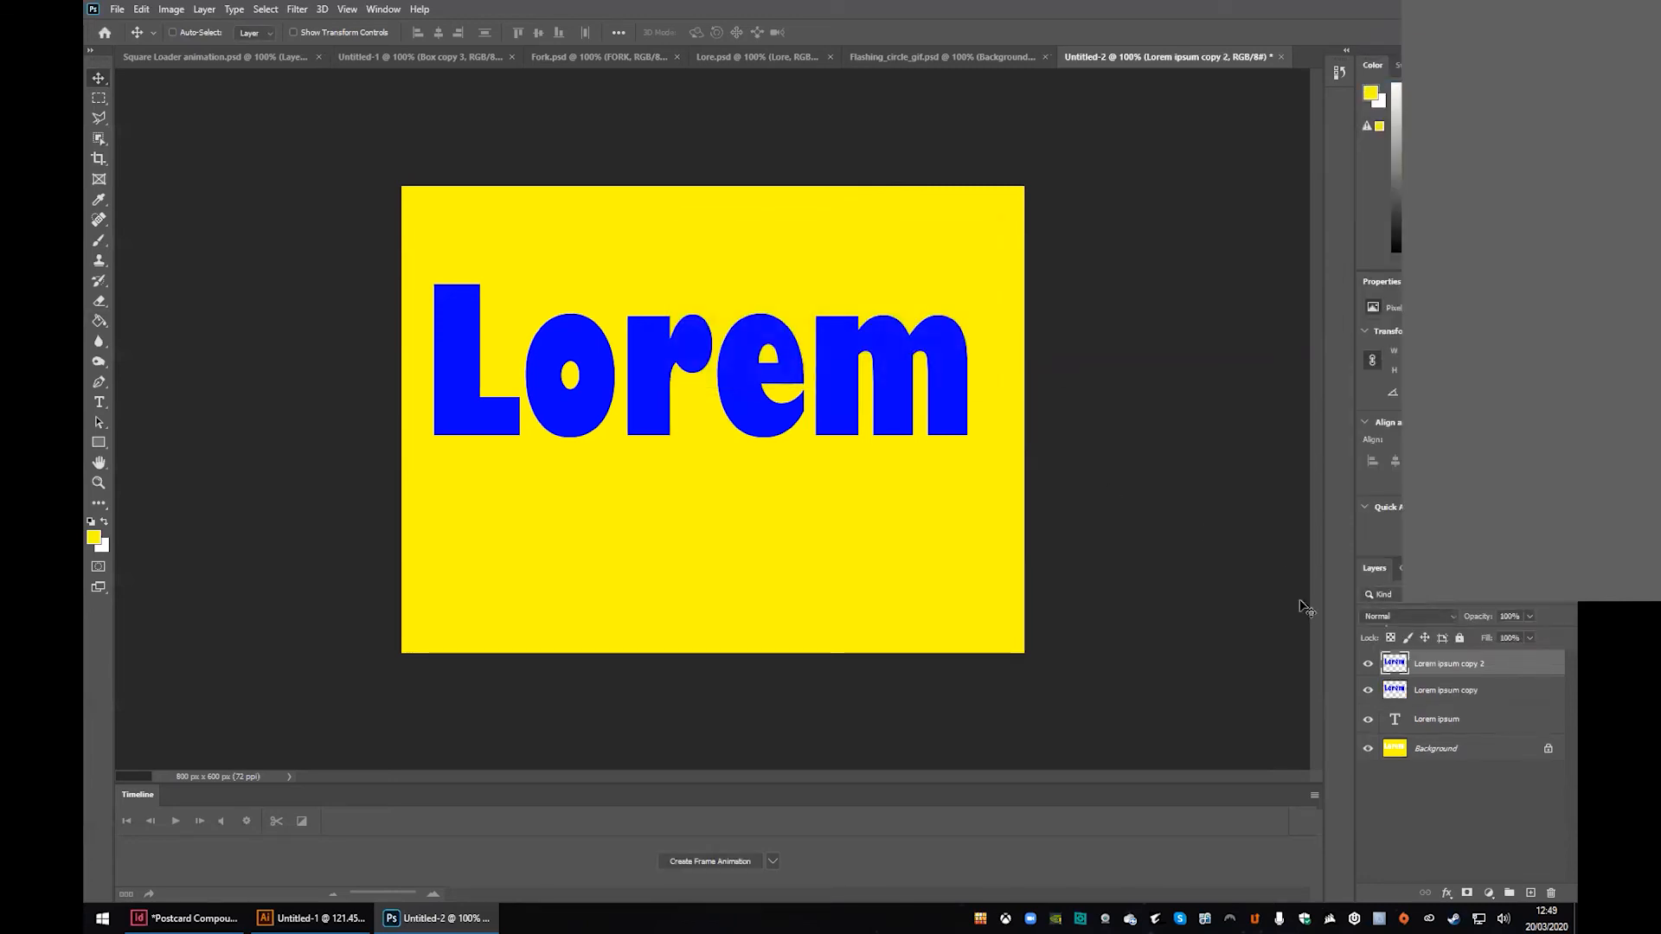
Step: Duplicate both rasterized copies together, then duplicate the topmost copy once more to make five rasterized layers
left_click(1475, 700, "ctrl")
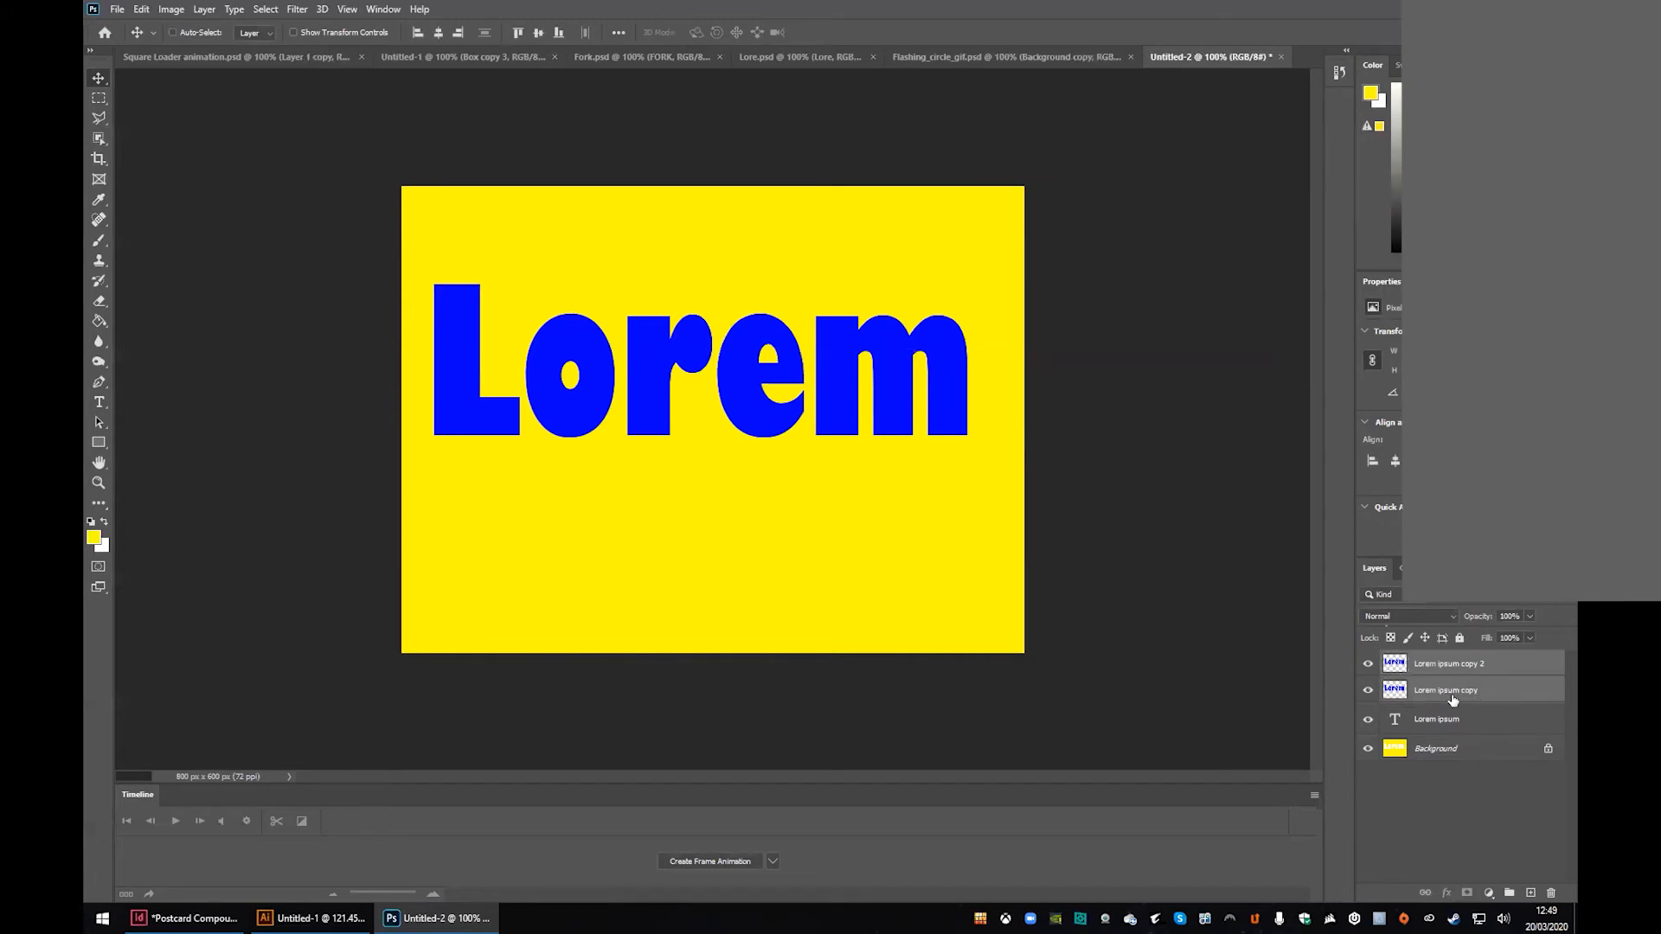
right_click(1474, 700)
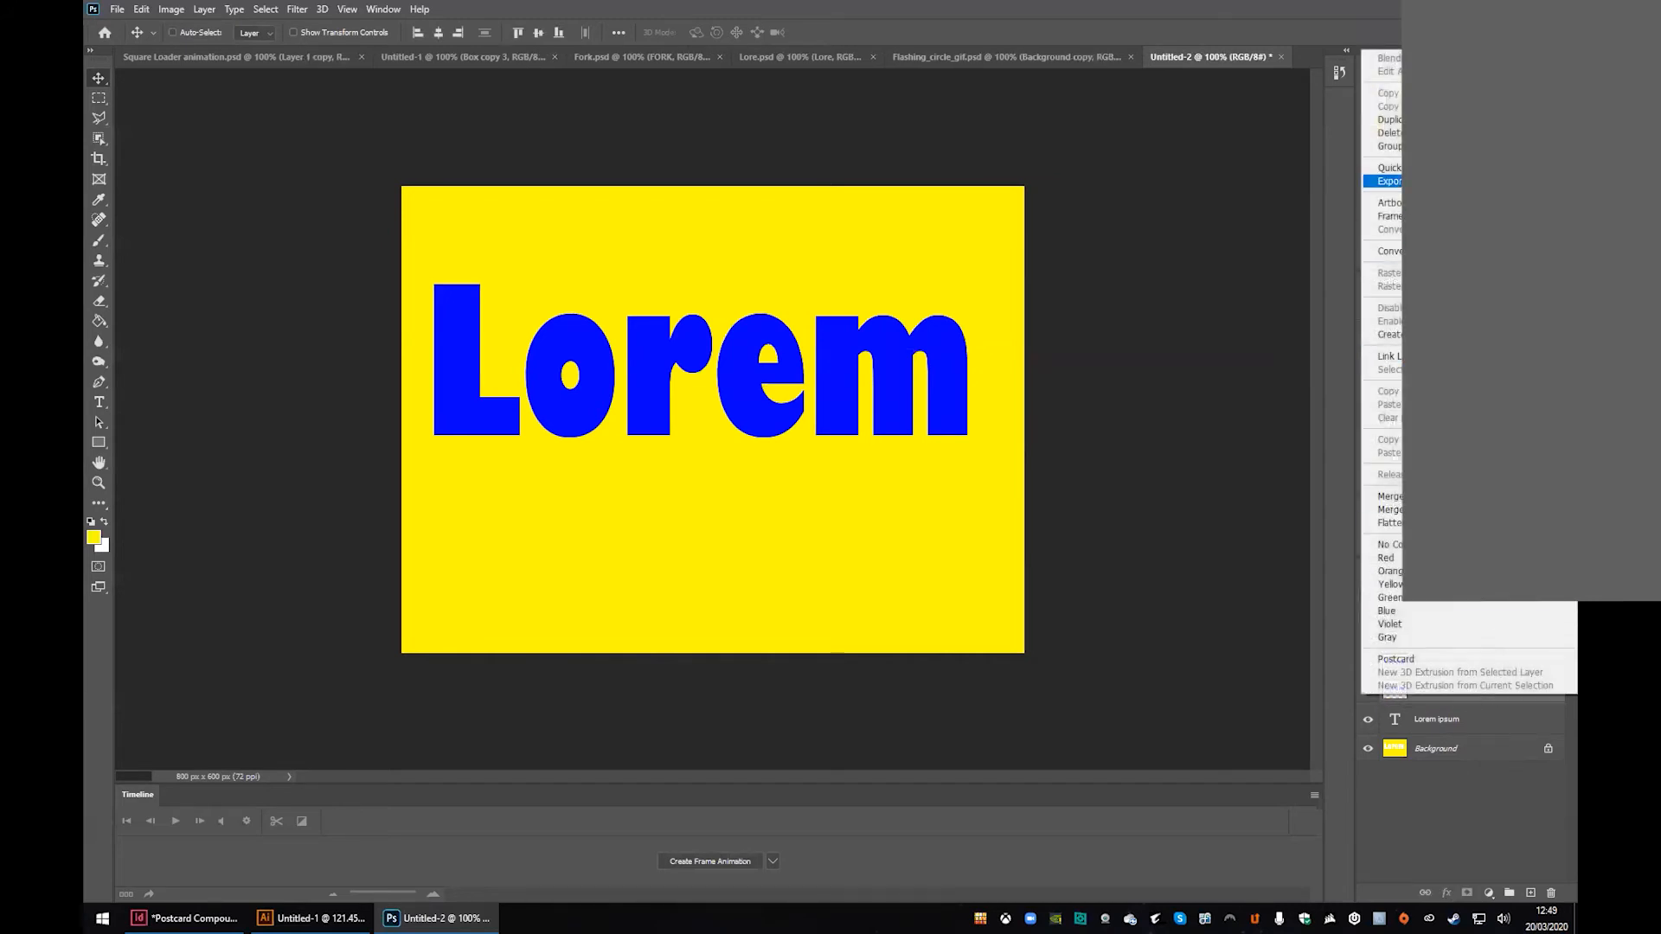
left_click(1383, 128)
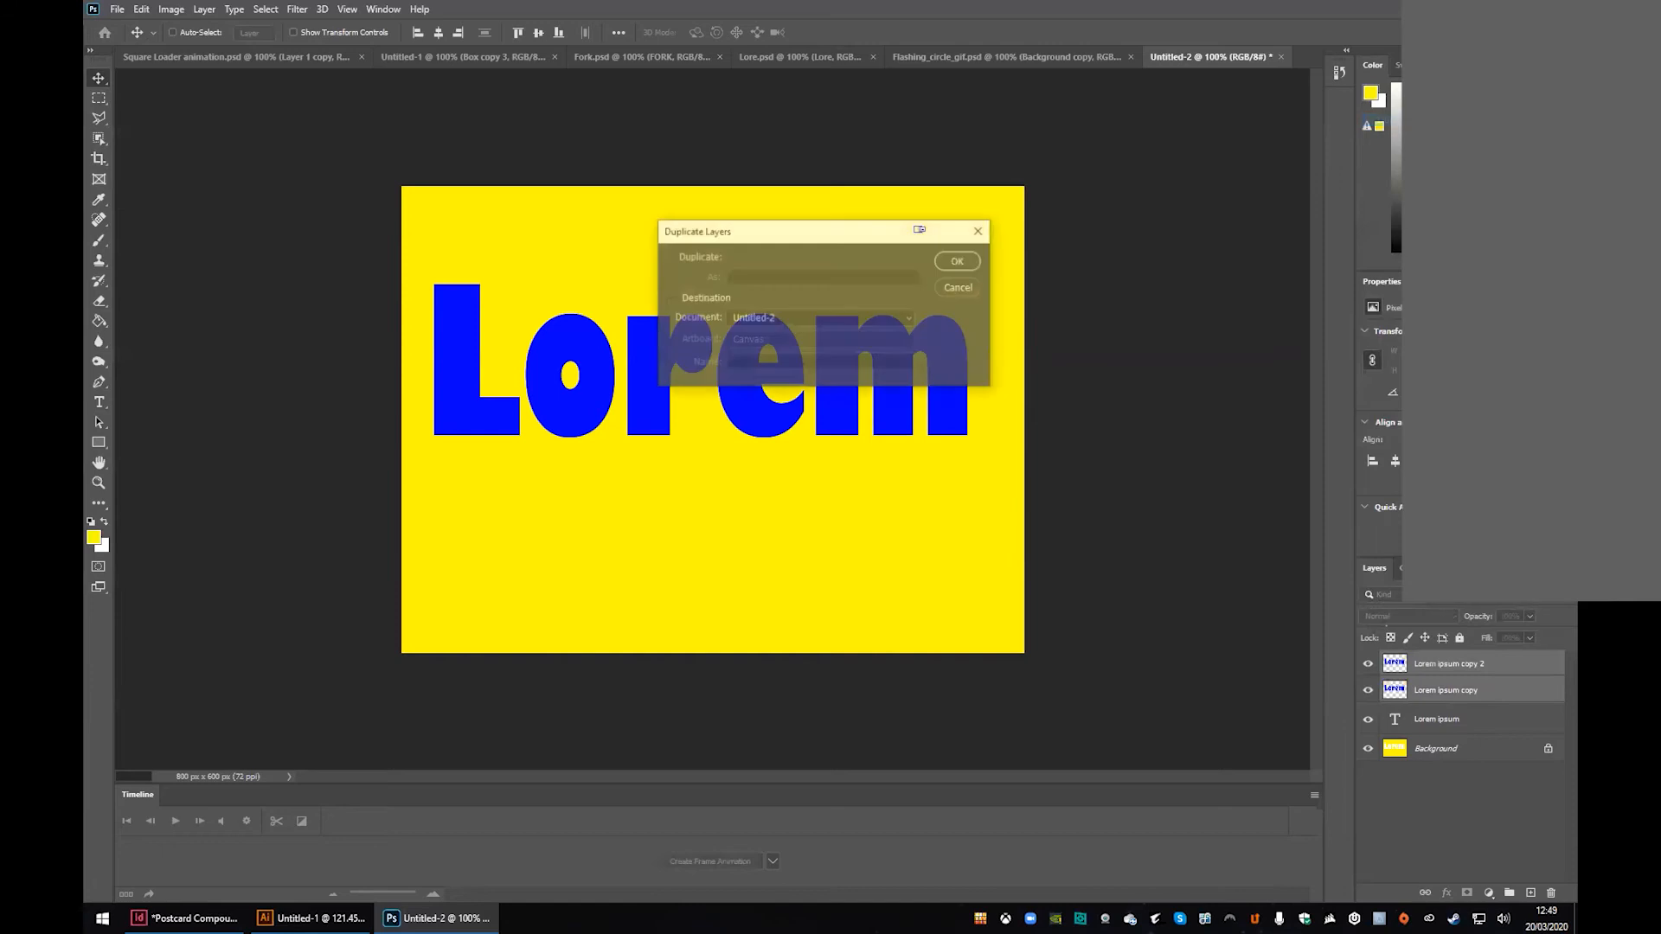
left_click(967, 264)
left_click(1471, 675)
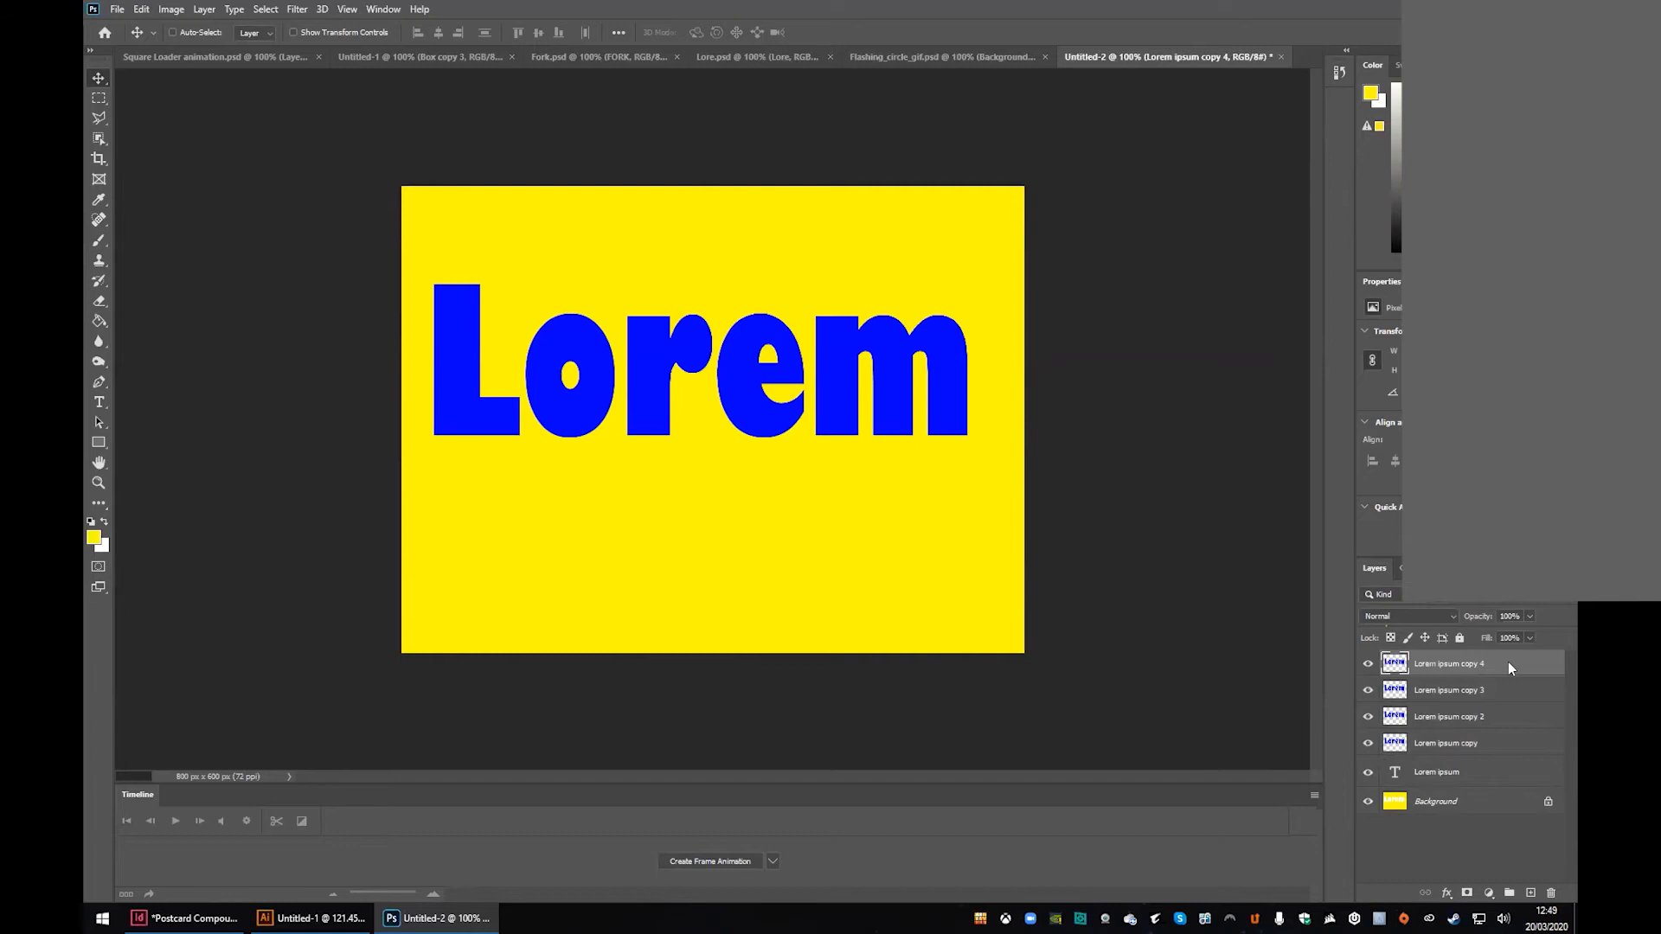
right_click(1508, 664)
left_click(1391, 86)
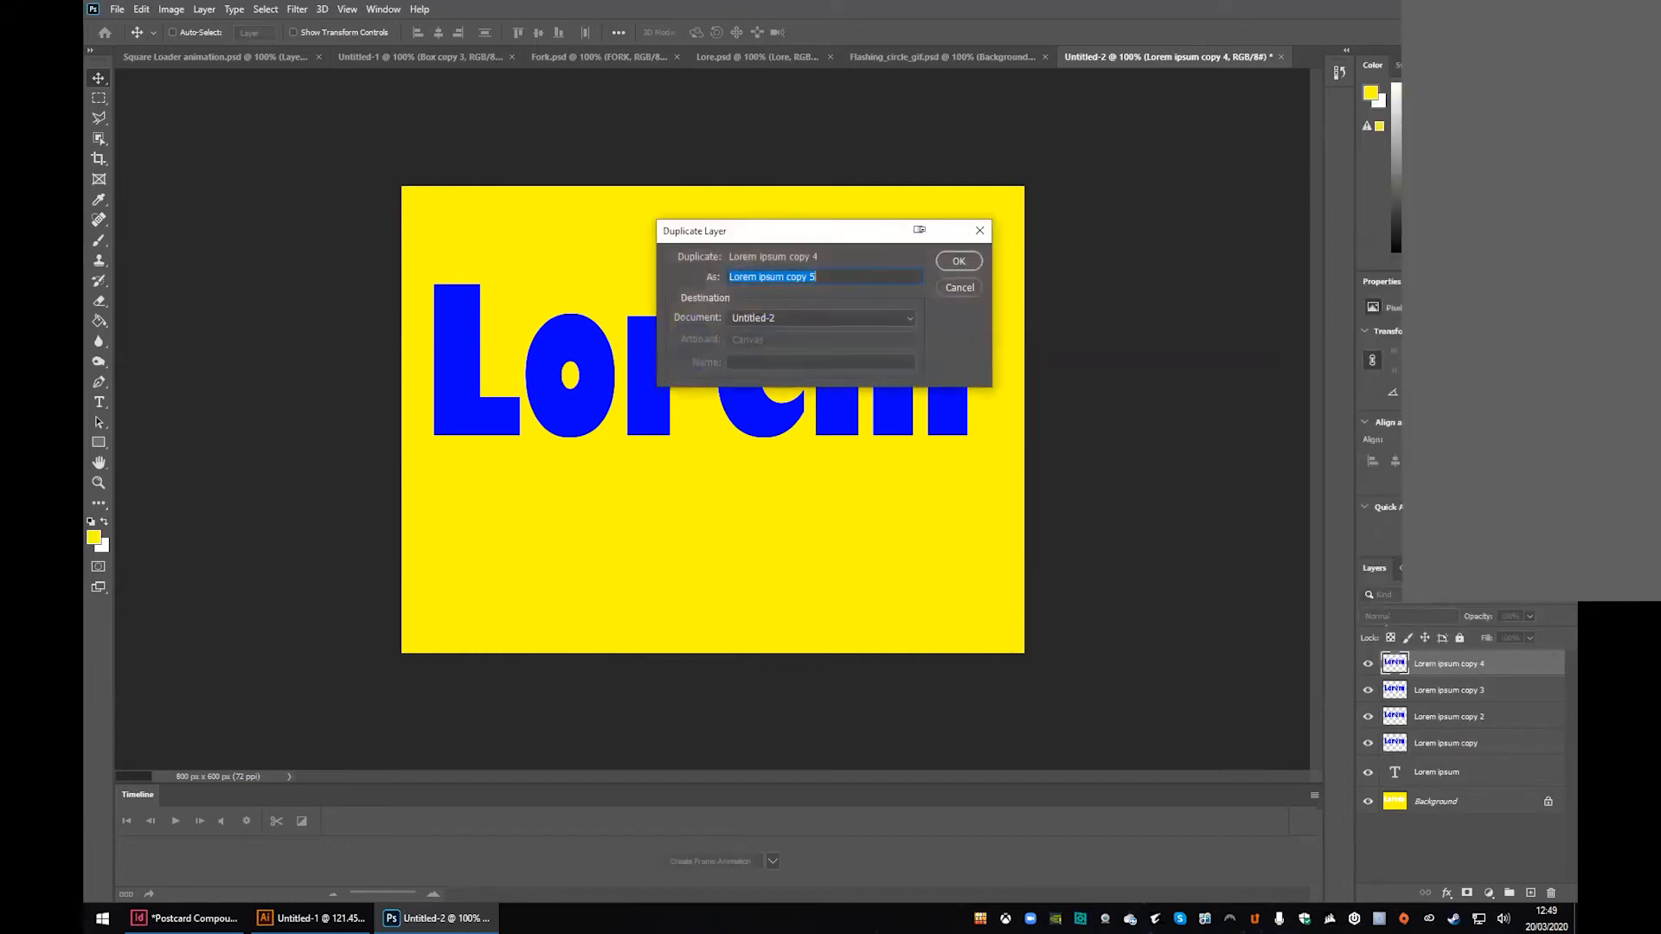
left_click(958, 262)
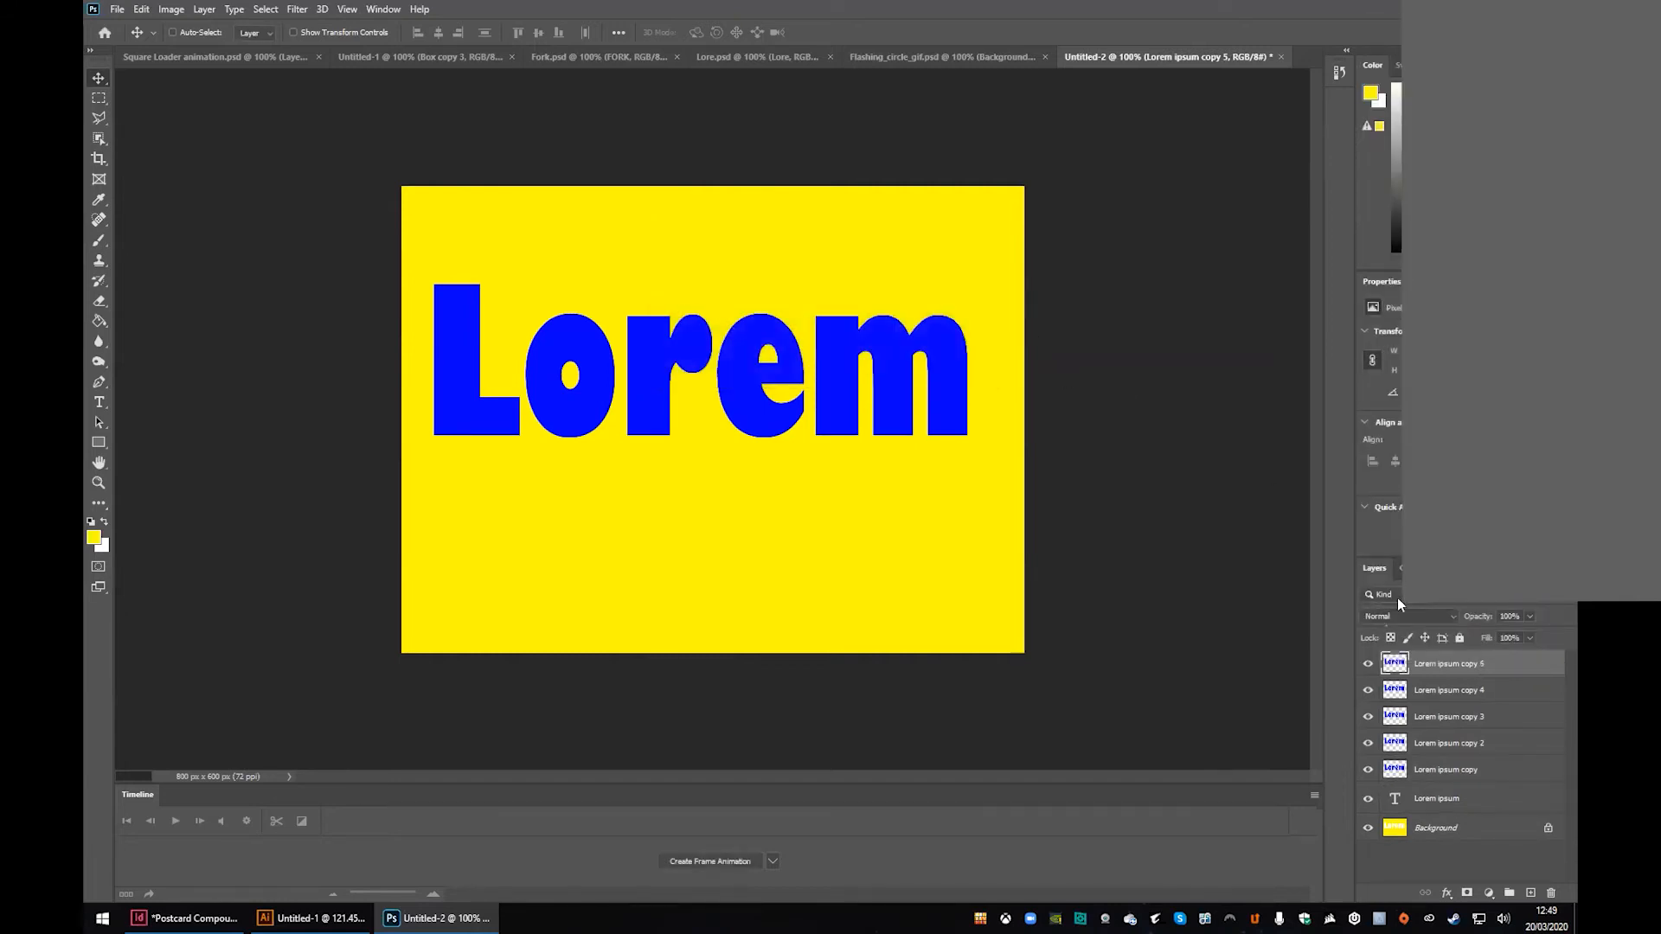
Step: Hide the four lower rasterized copies and delete the letters "Lore" from Lorem ipsum copy 5, keeping only the "m"
left_click(1407, 771)
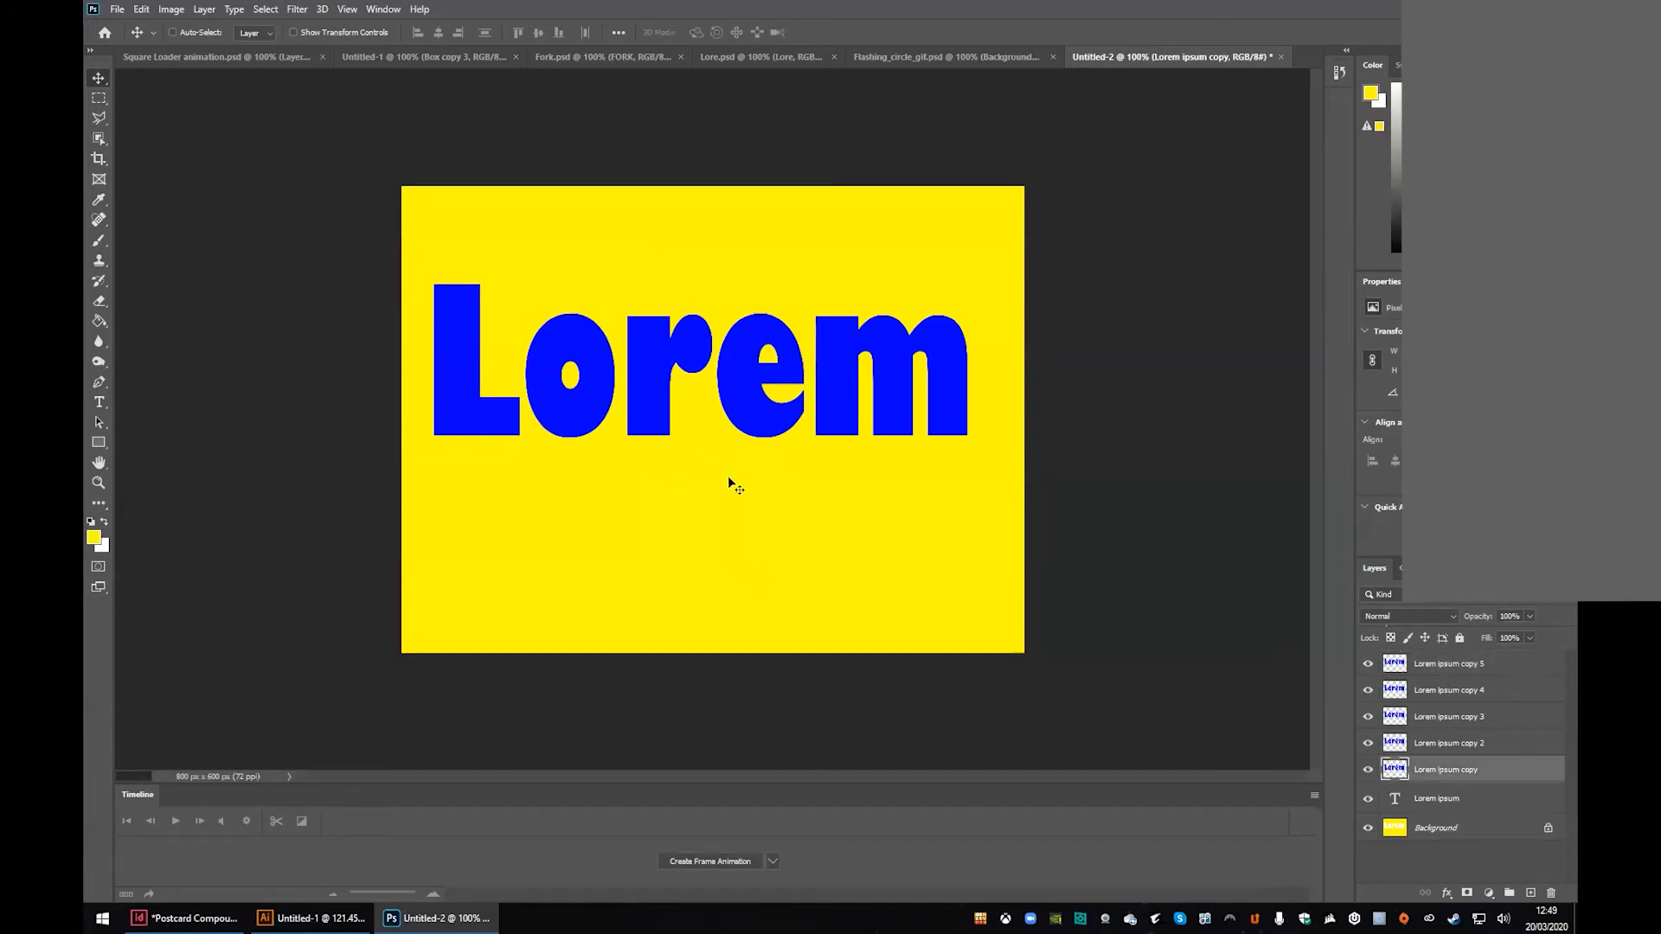
left_click_drag(1370, 689, 1368, 769)
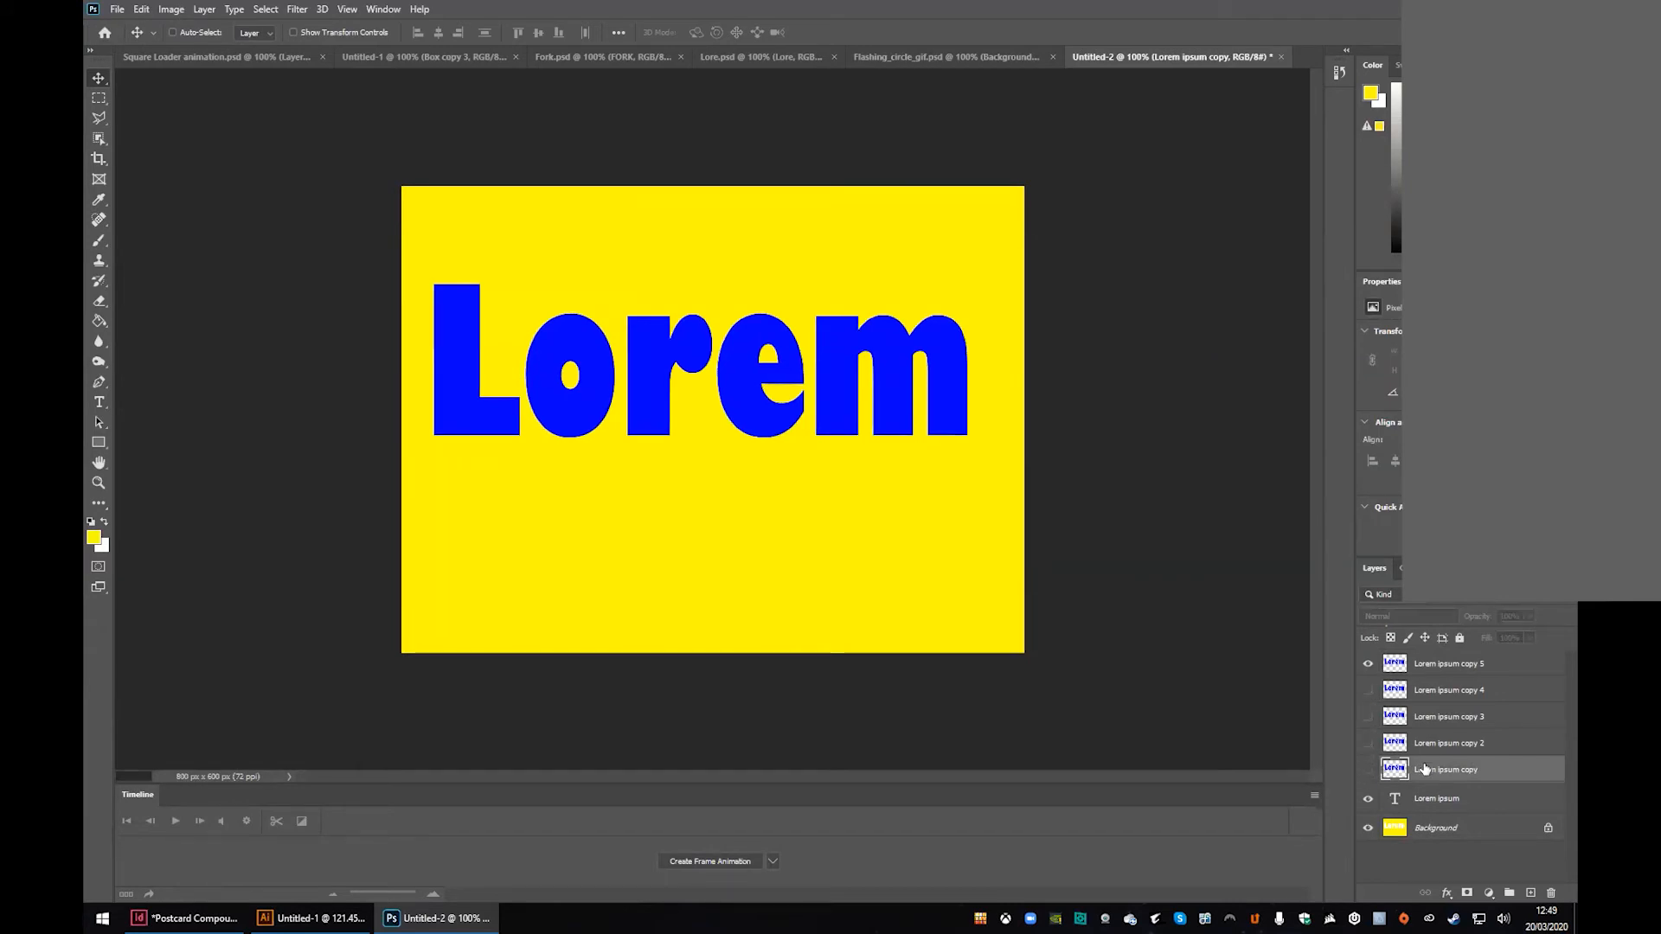
left_click(1449, 666)
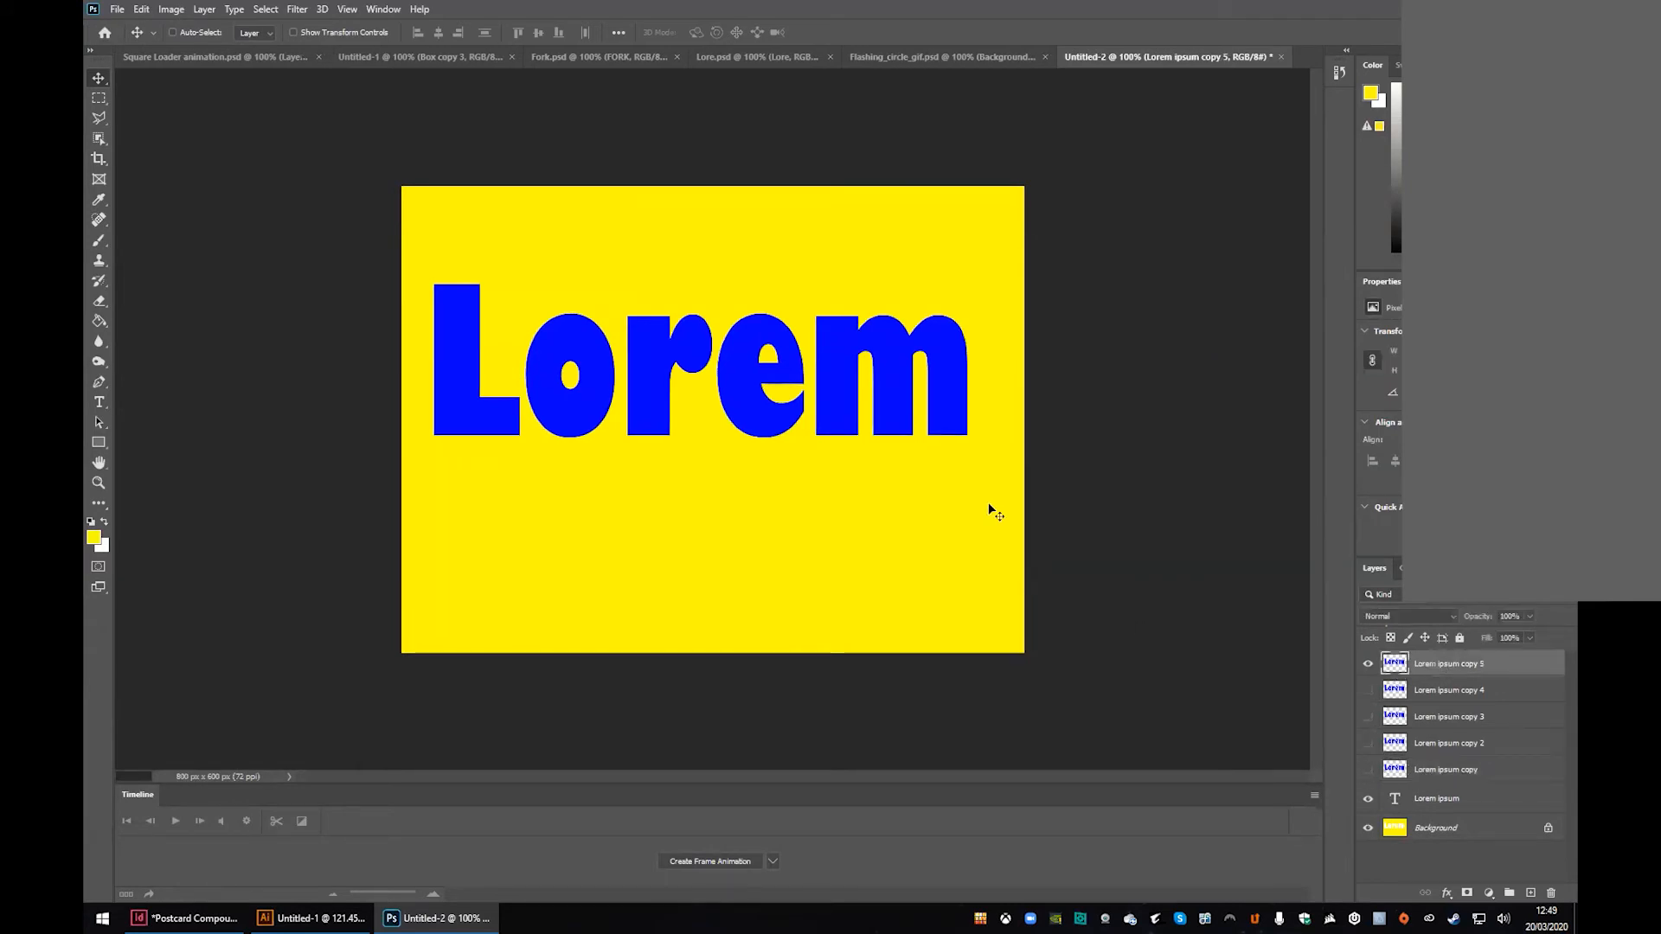
left_click(99, 98)
left_click_drag(392, 252, 805, 494)
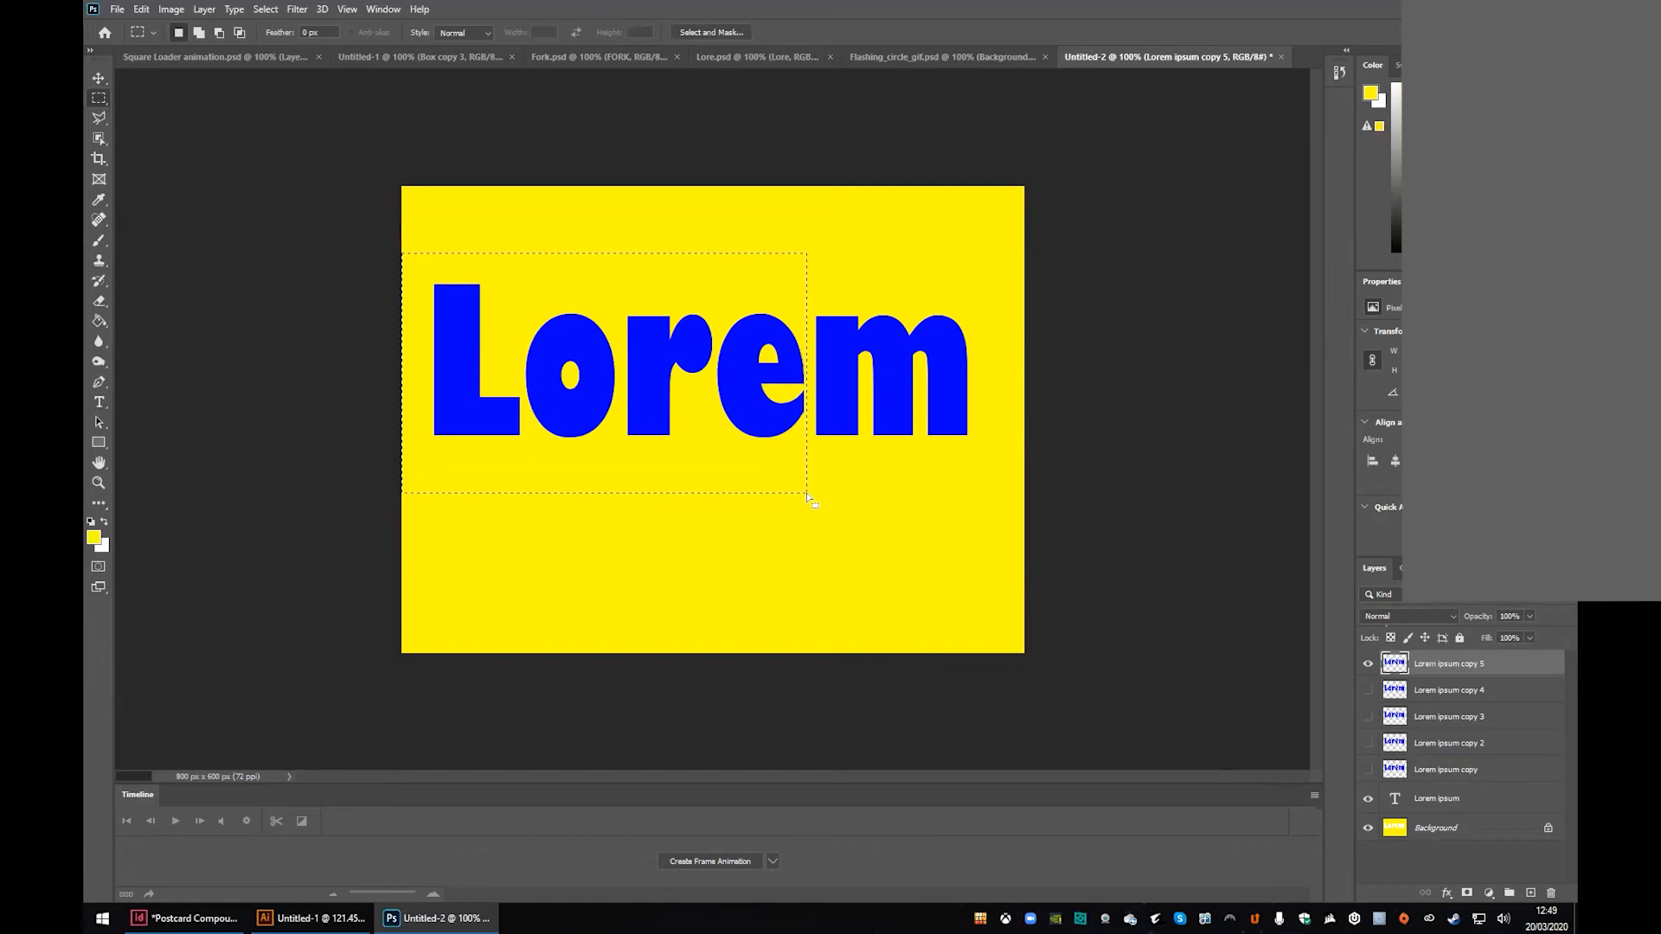
key("Delete")
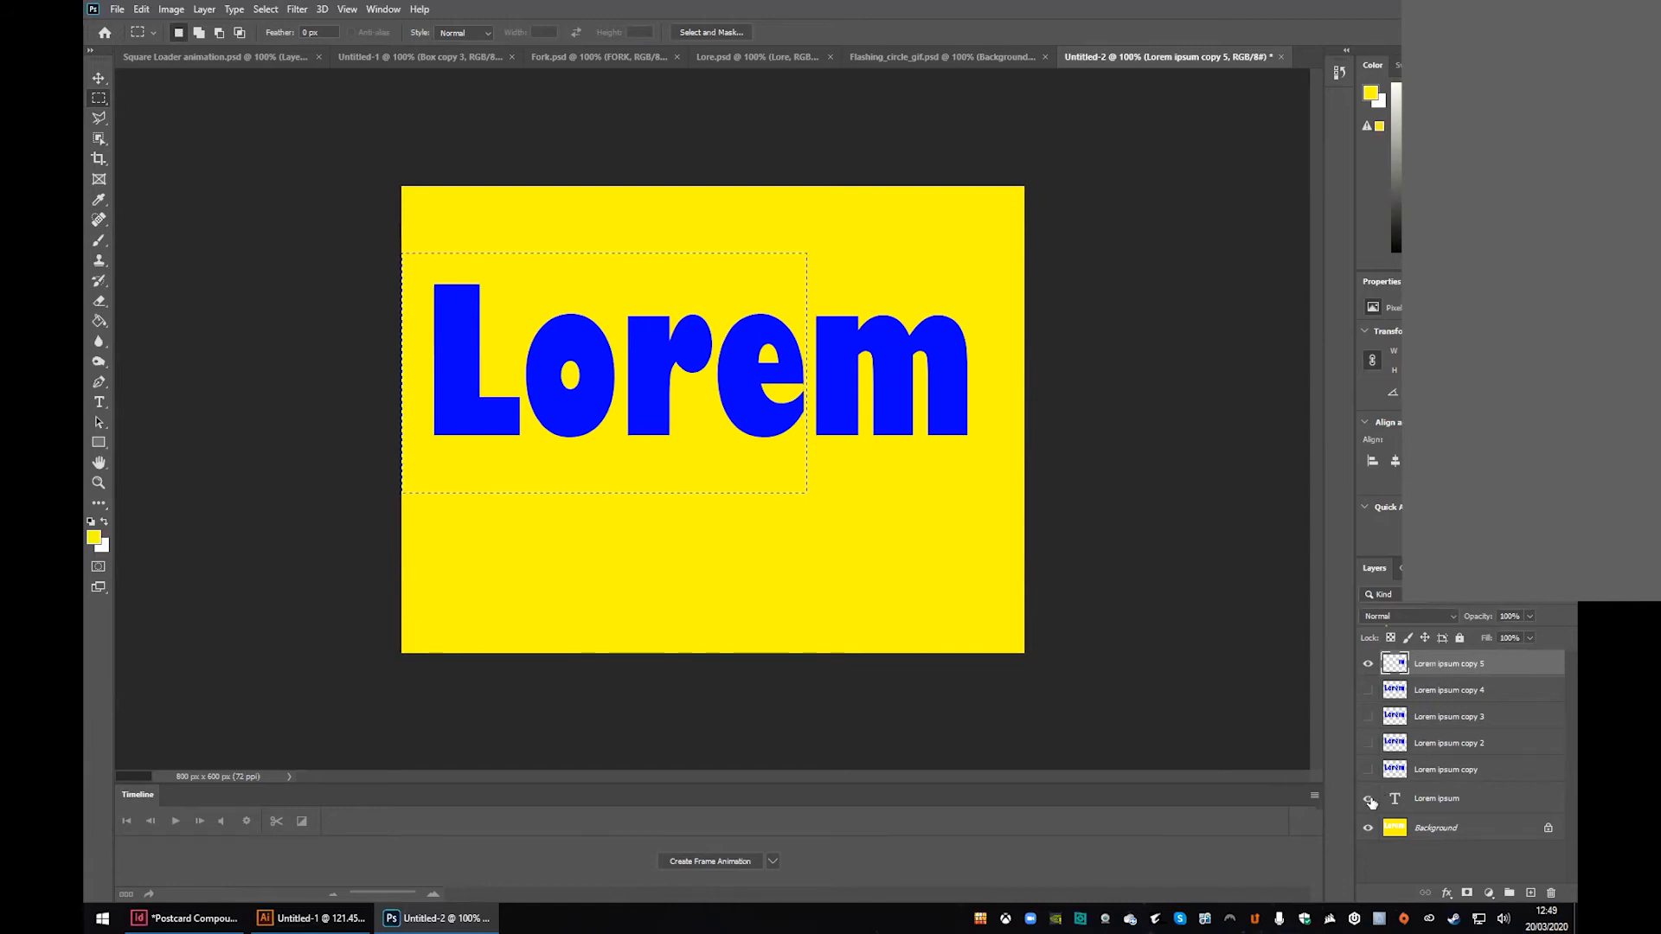
Step: Hide the original Lorem ipsum text layer, toggling it to compare the canvas with and without it
left_click(1369, 798)
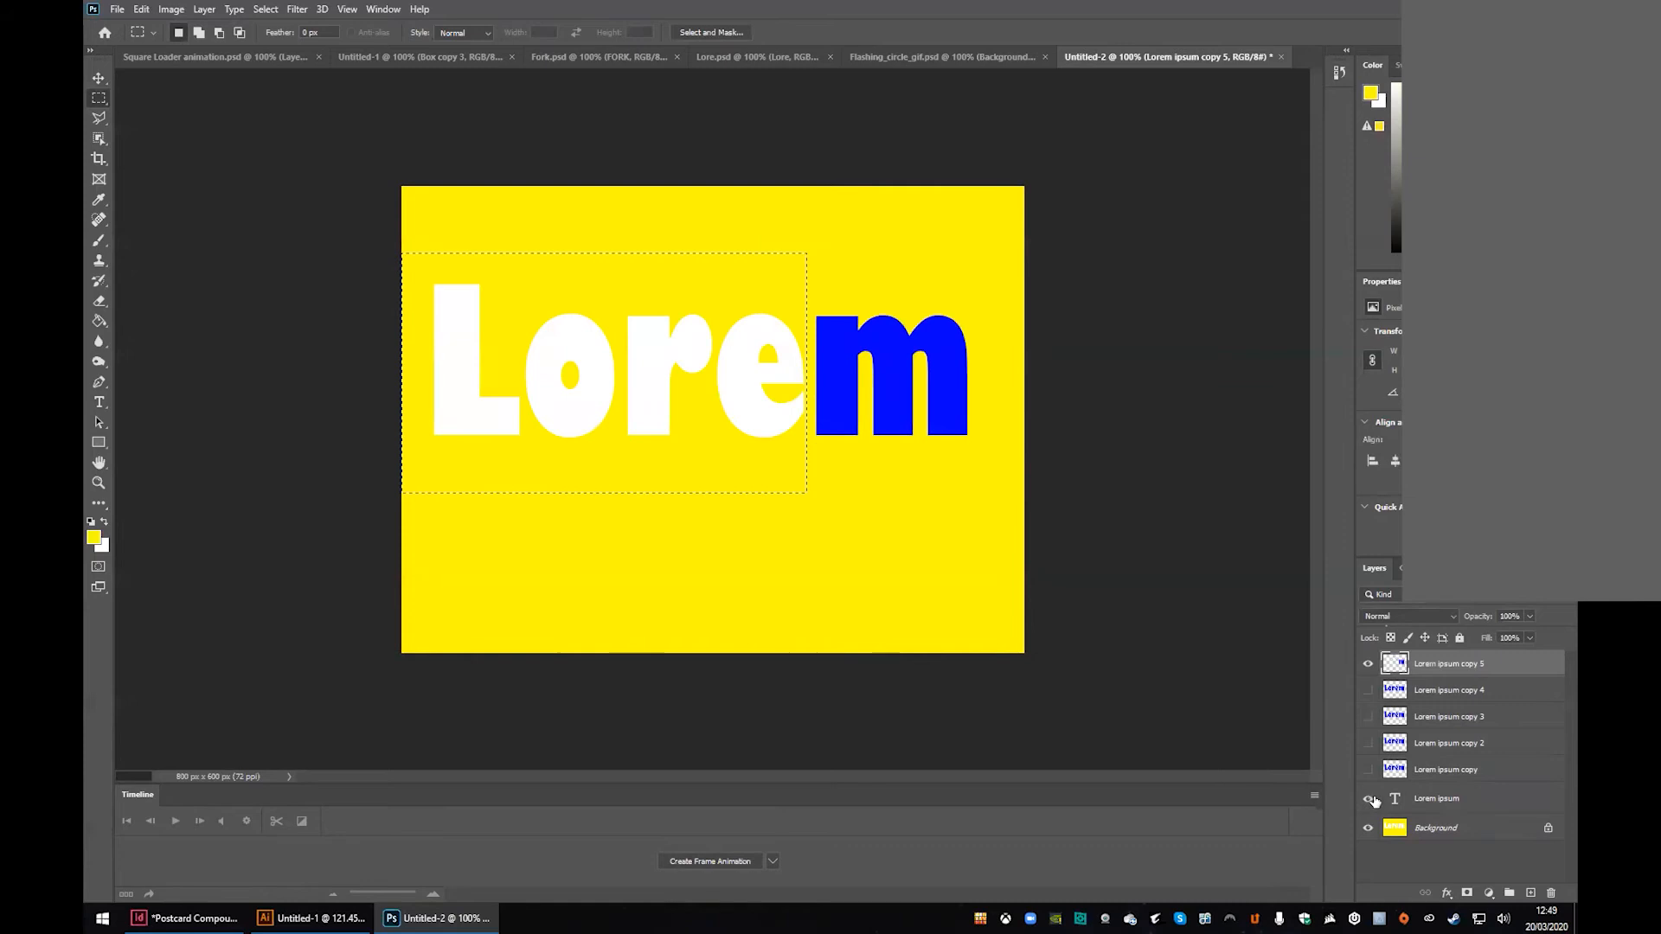
left_click(1369, 798)
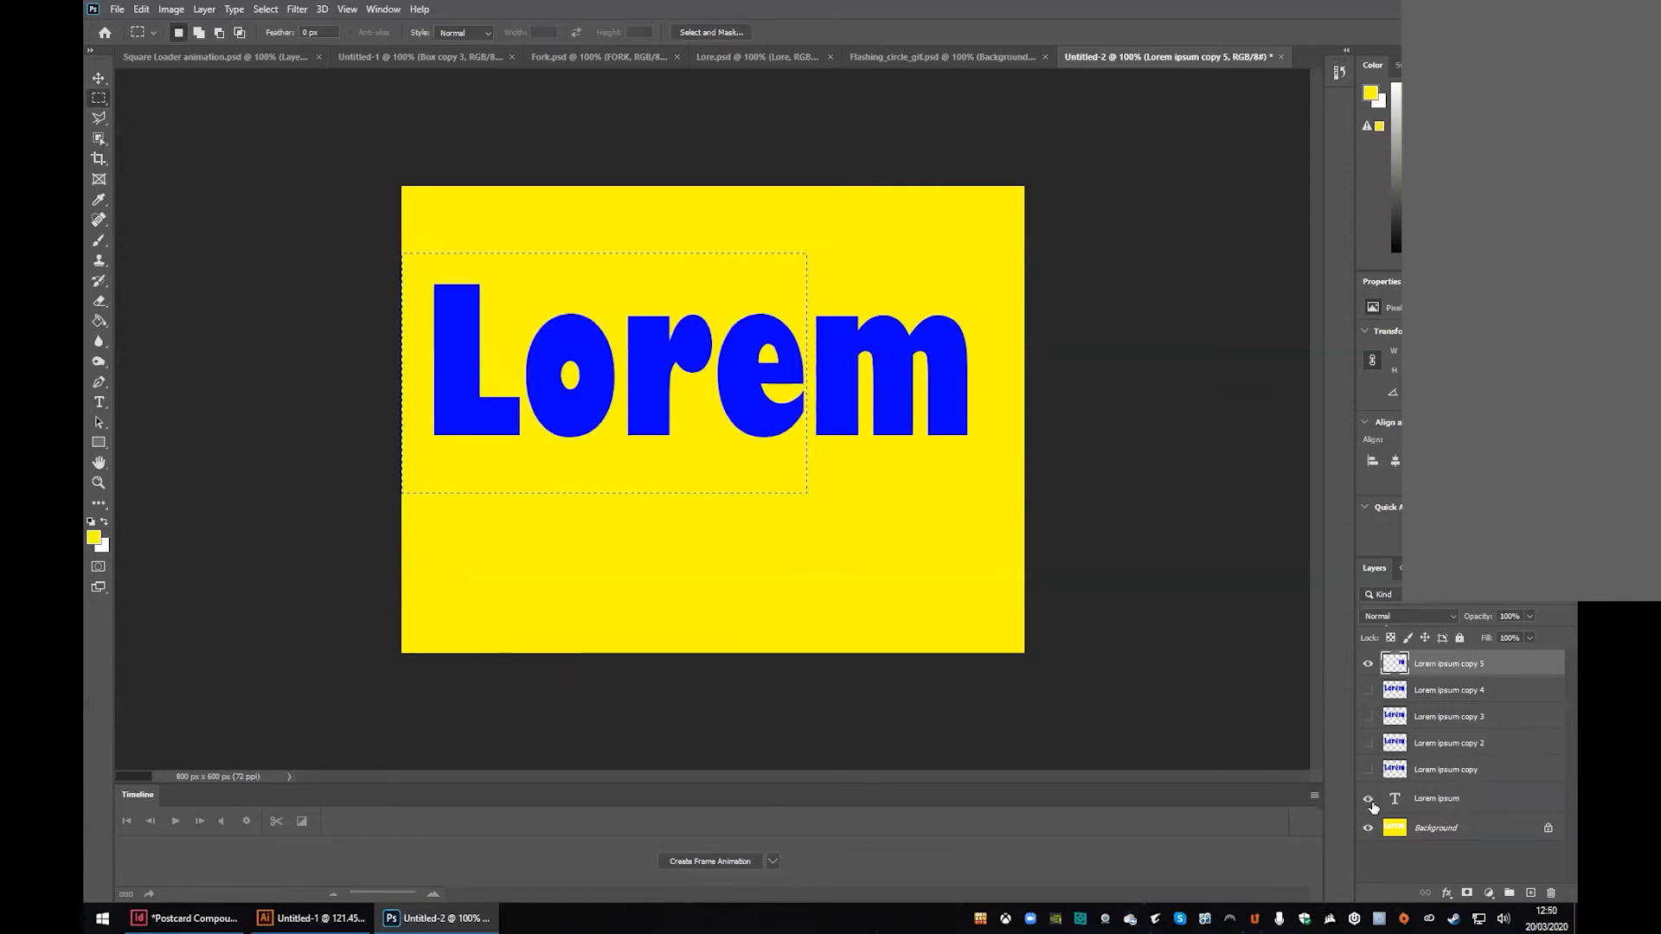
left_click(1370, 801)
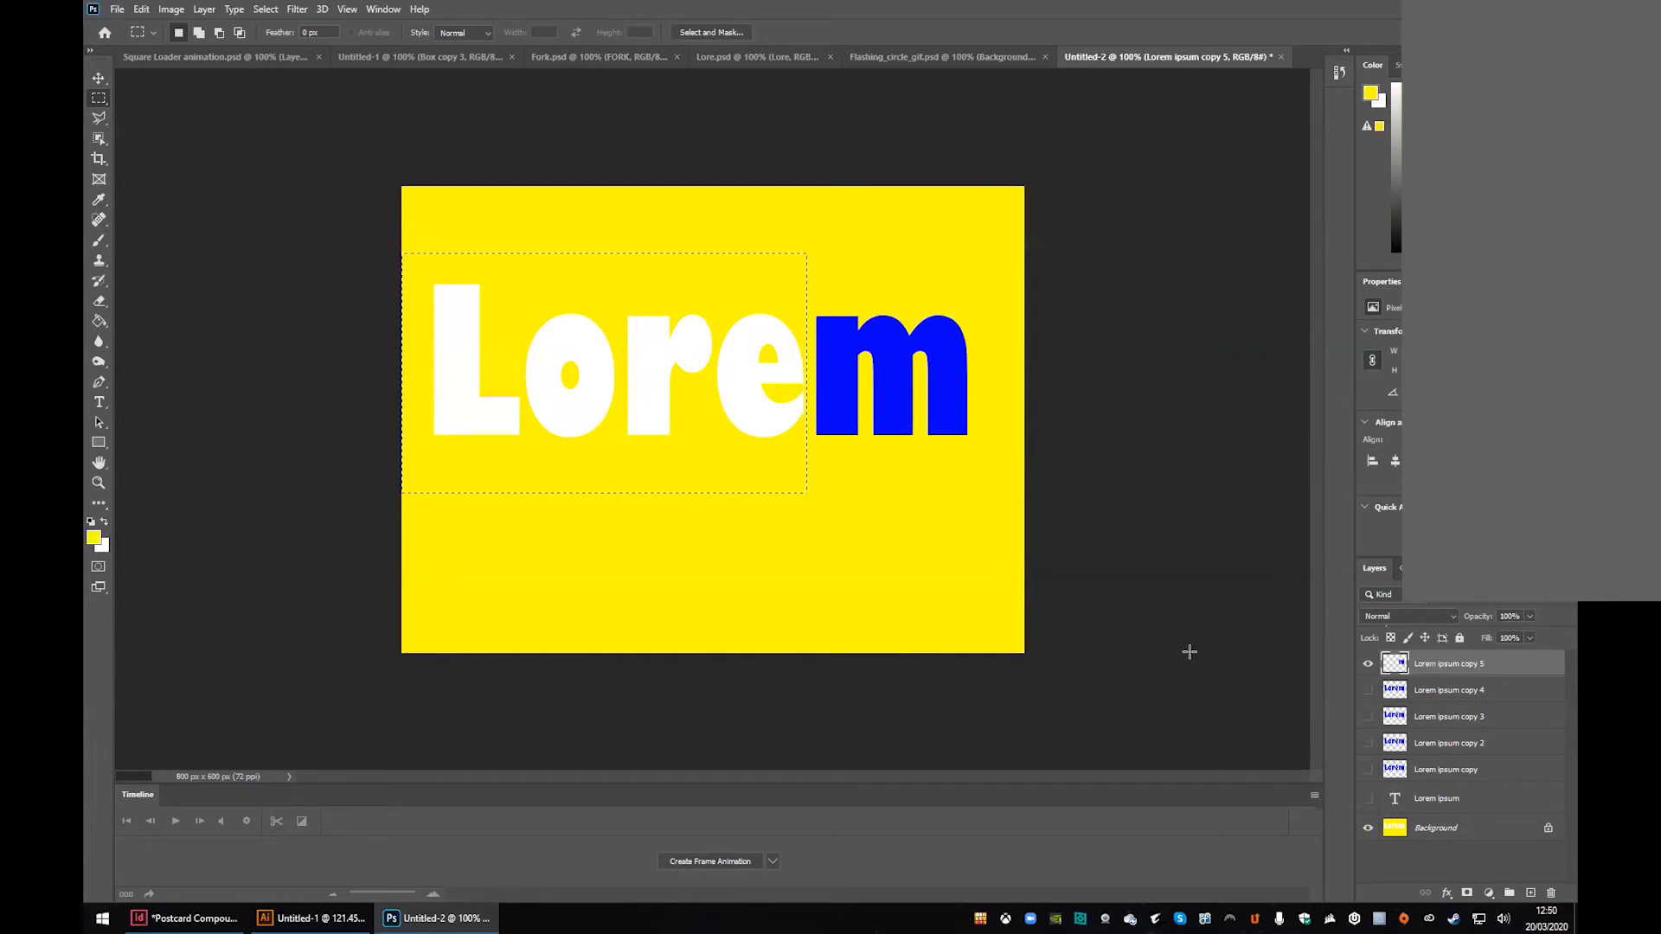
Step: Show Lorem ipsum copy 4 in place of copy 5 and delete its "m" and "Lor", keeping only the "e"
left_click(1427, 693)
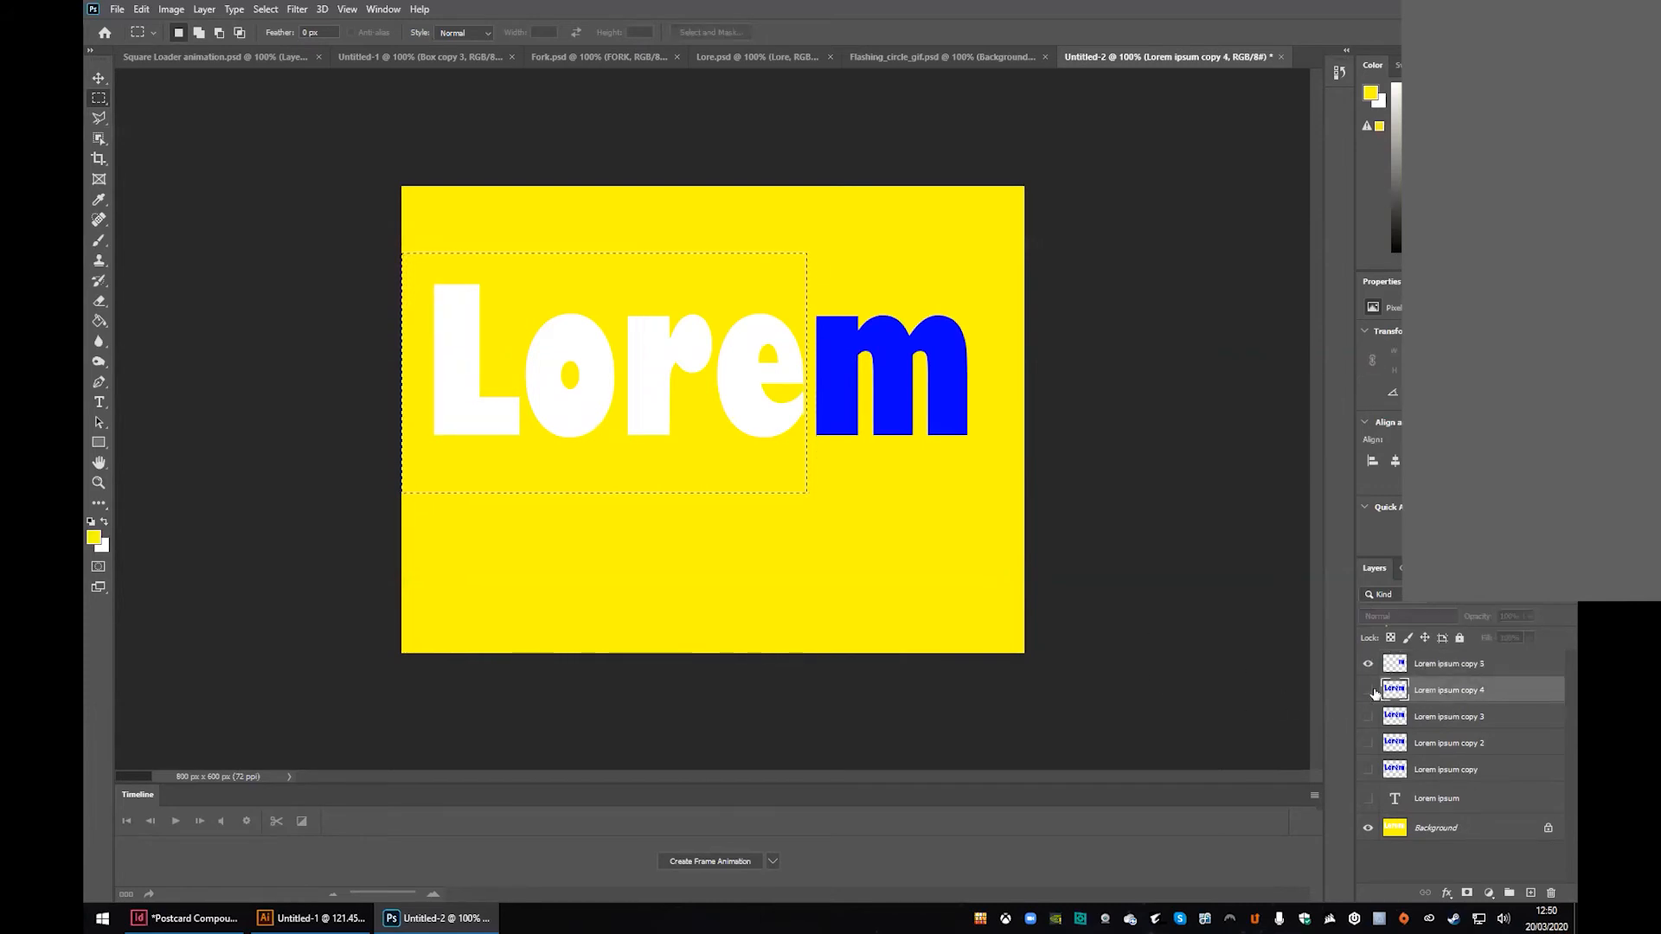
left_click(1368, 664)
left_click(1368, 690)
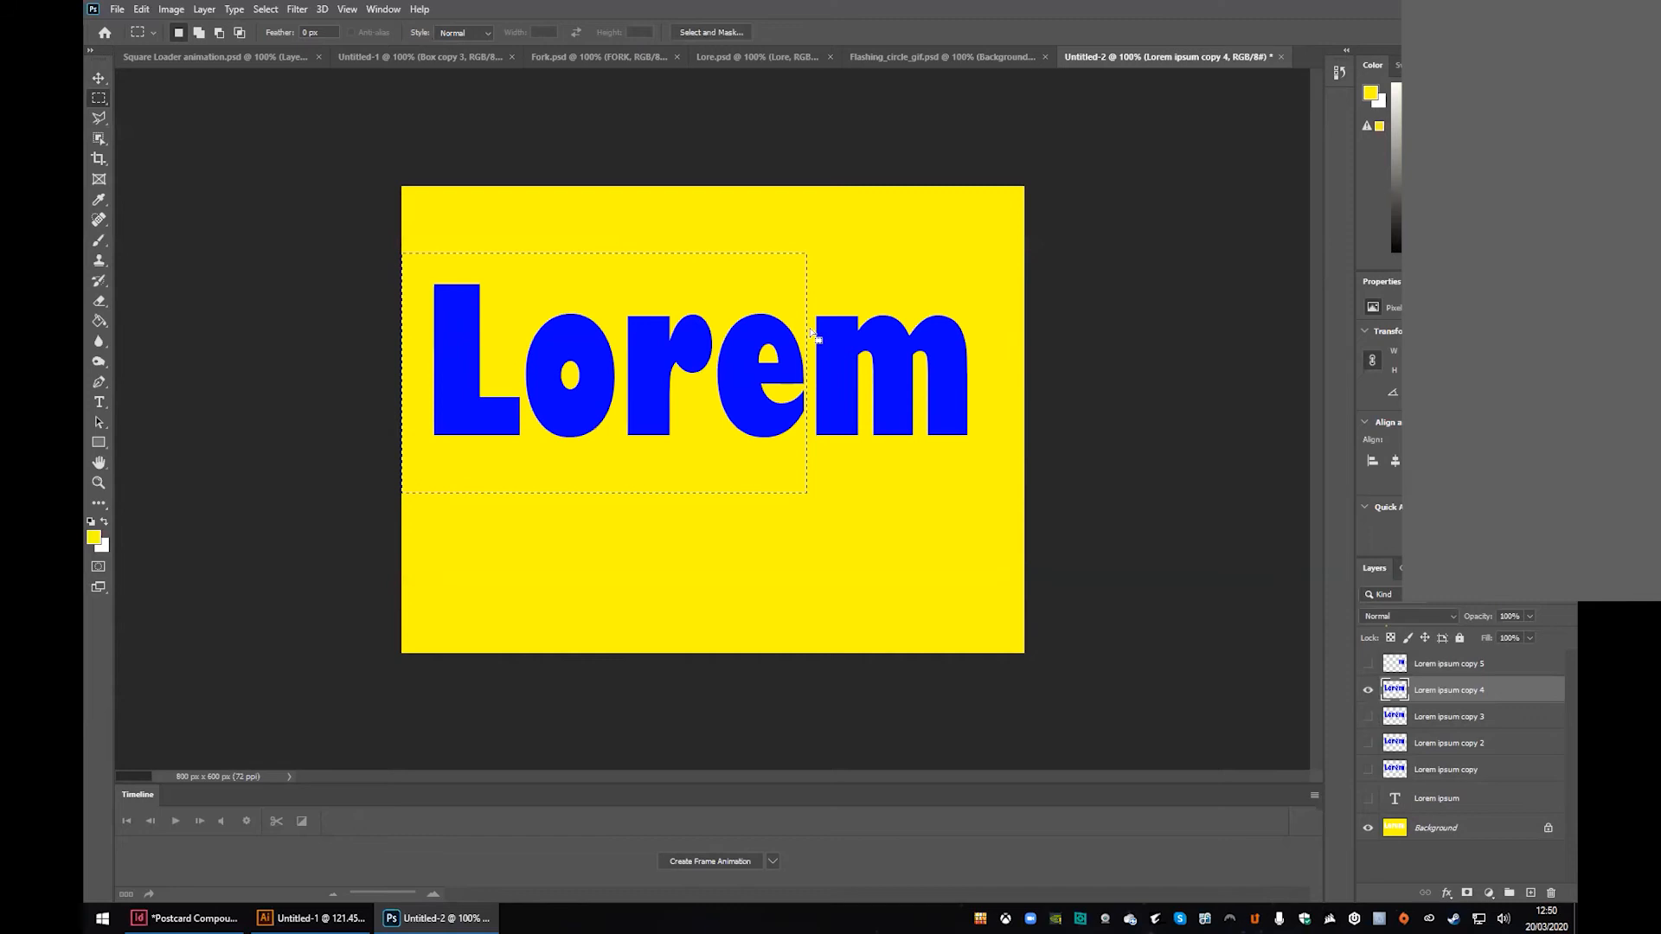
left_click_drag(808, 244, 1024, 483)
key("Delete")
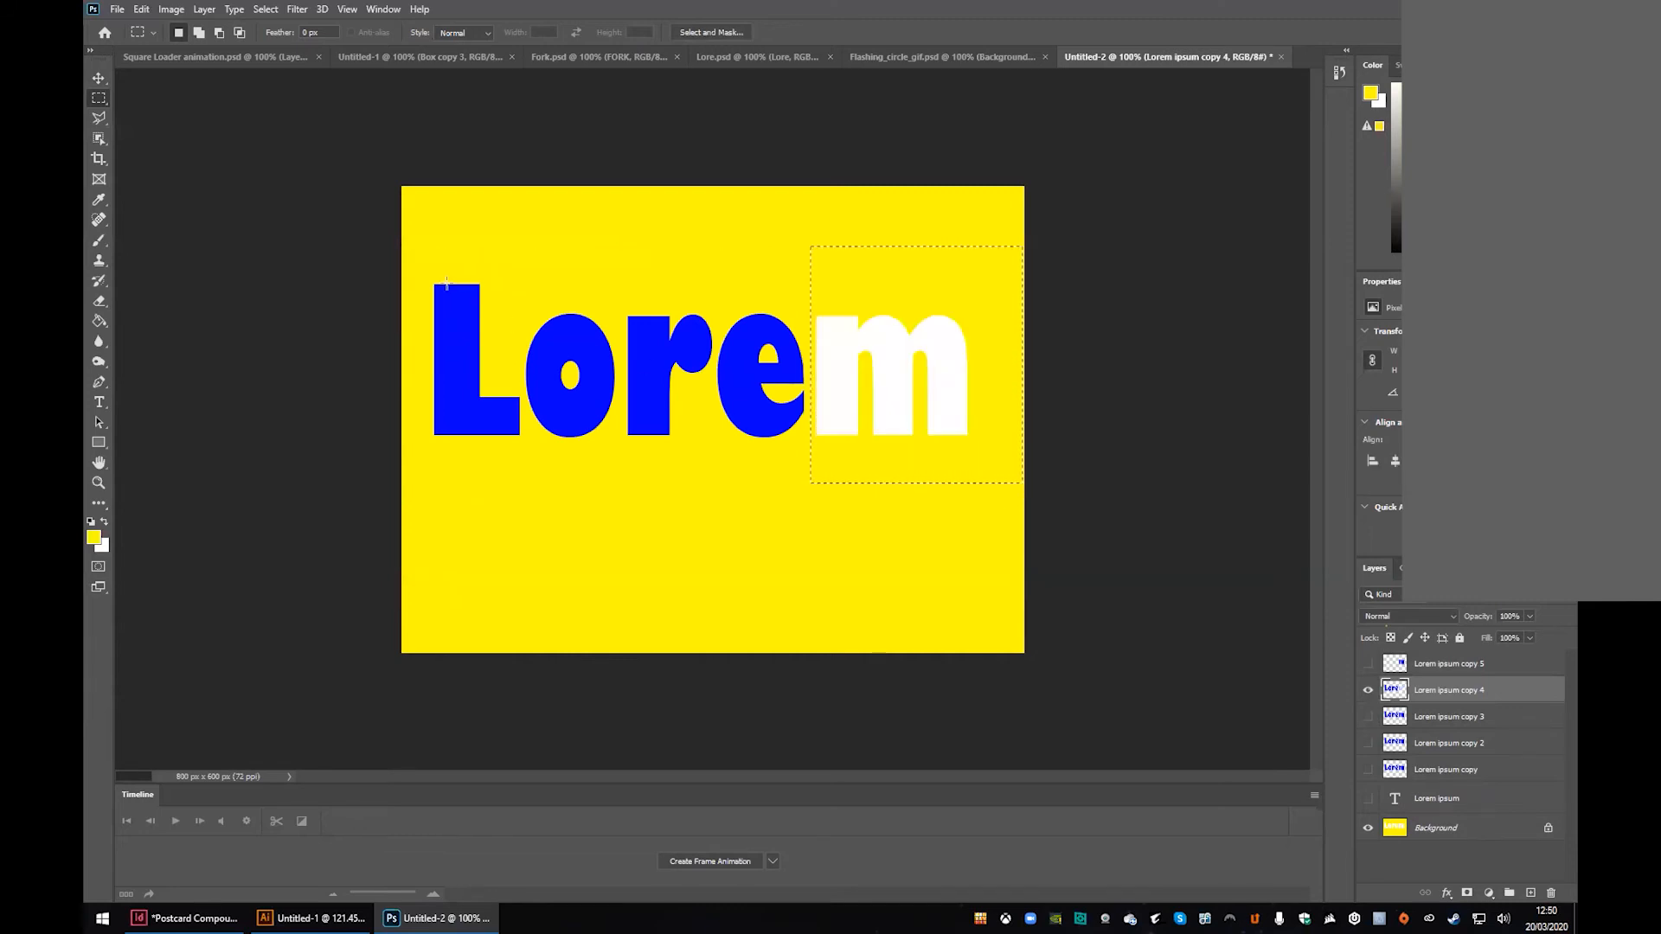
left_click_drag(401, 221, 714, 510)
key("Delete")
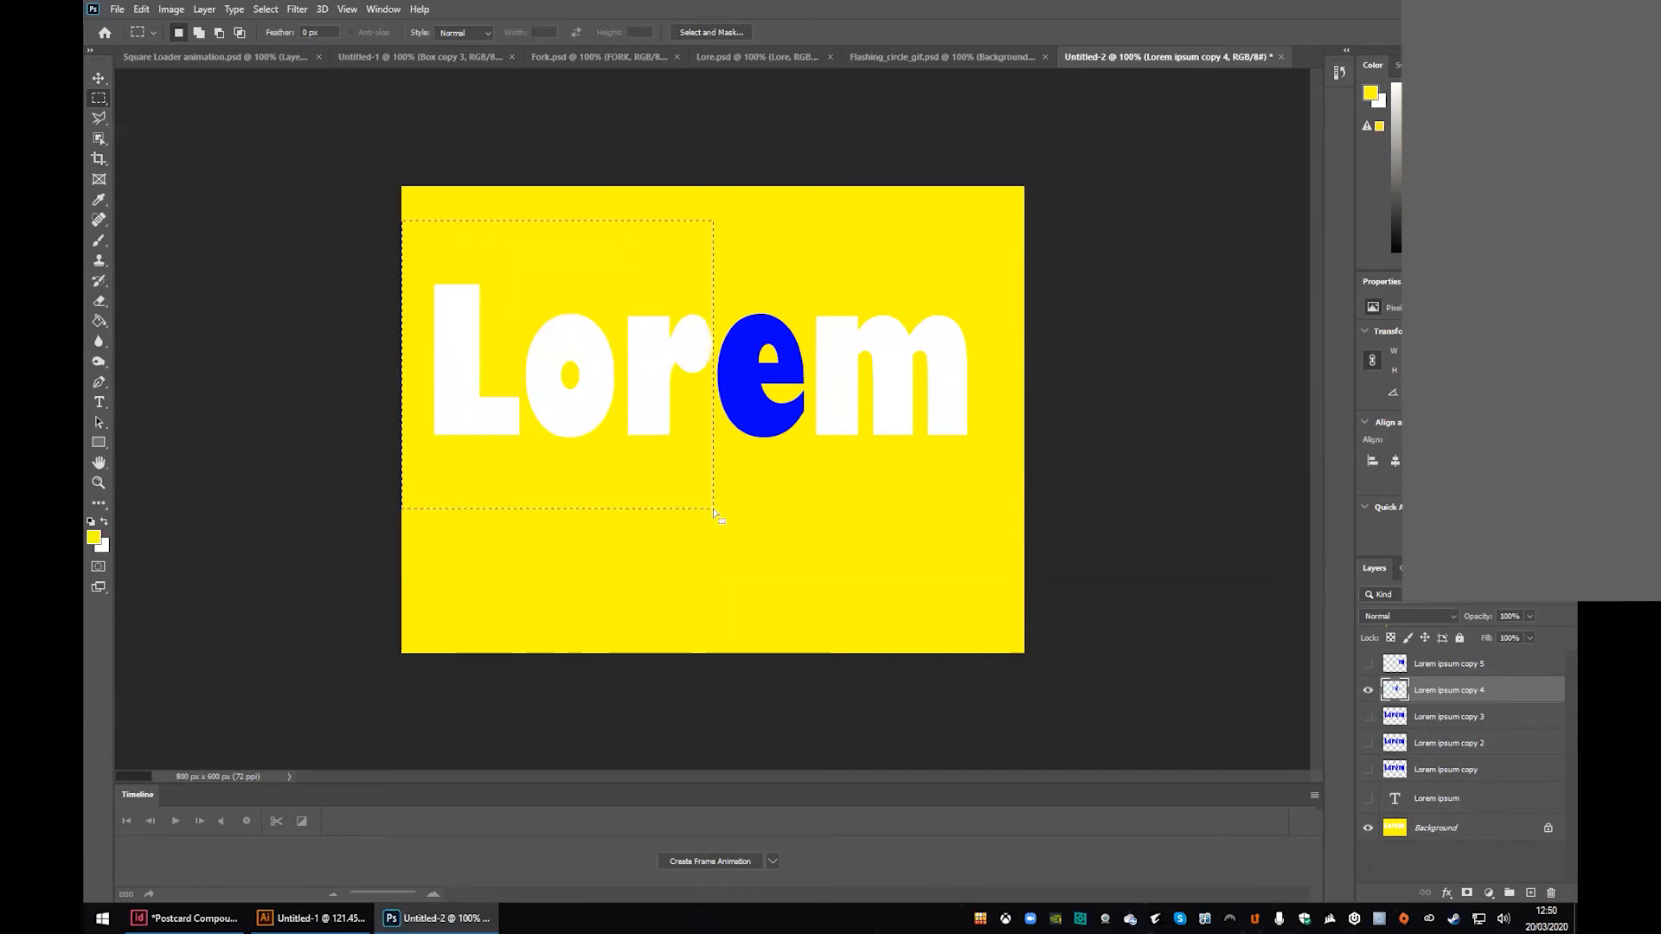
Step: Show Lorem ipsum copy 3 in place of copy 4 and delete its "em" and "Lo", keeping only the "r"
left_click(1367, 716)
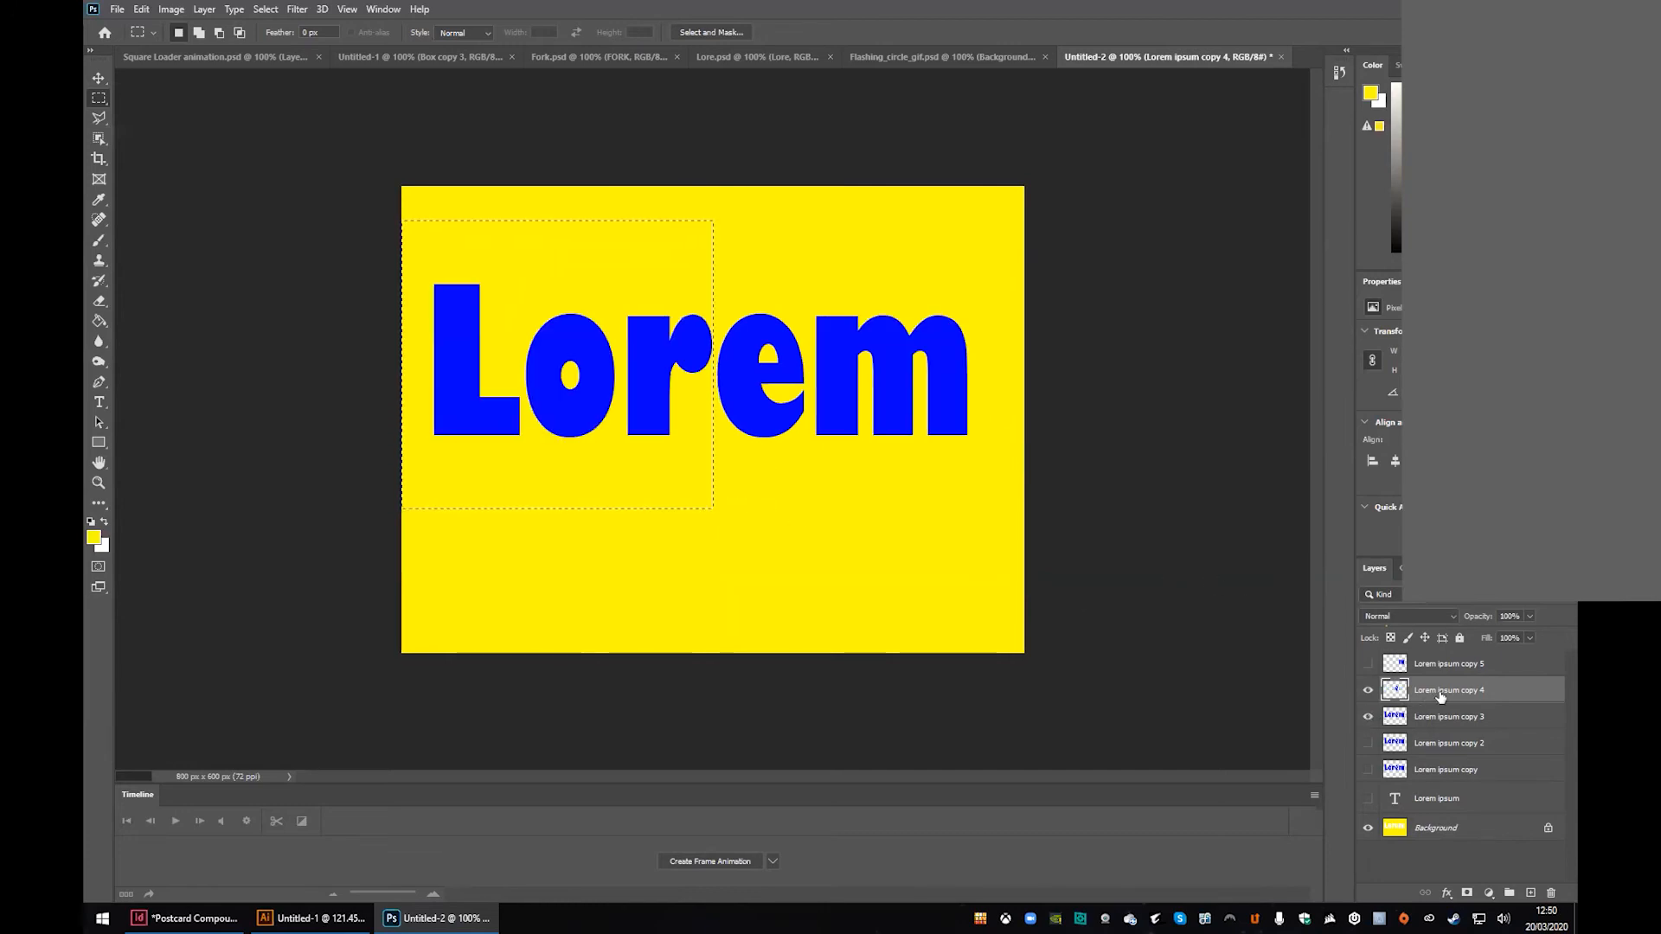
left_click(1449, 718)
left_click(1368, 690)
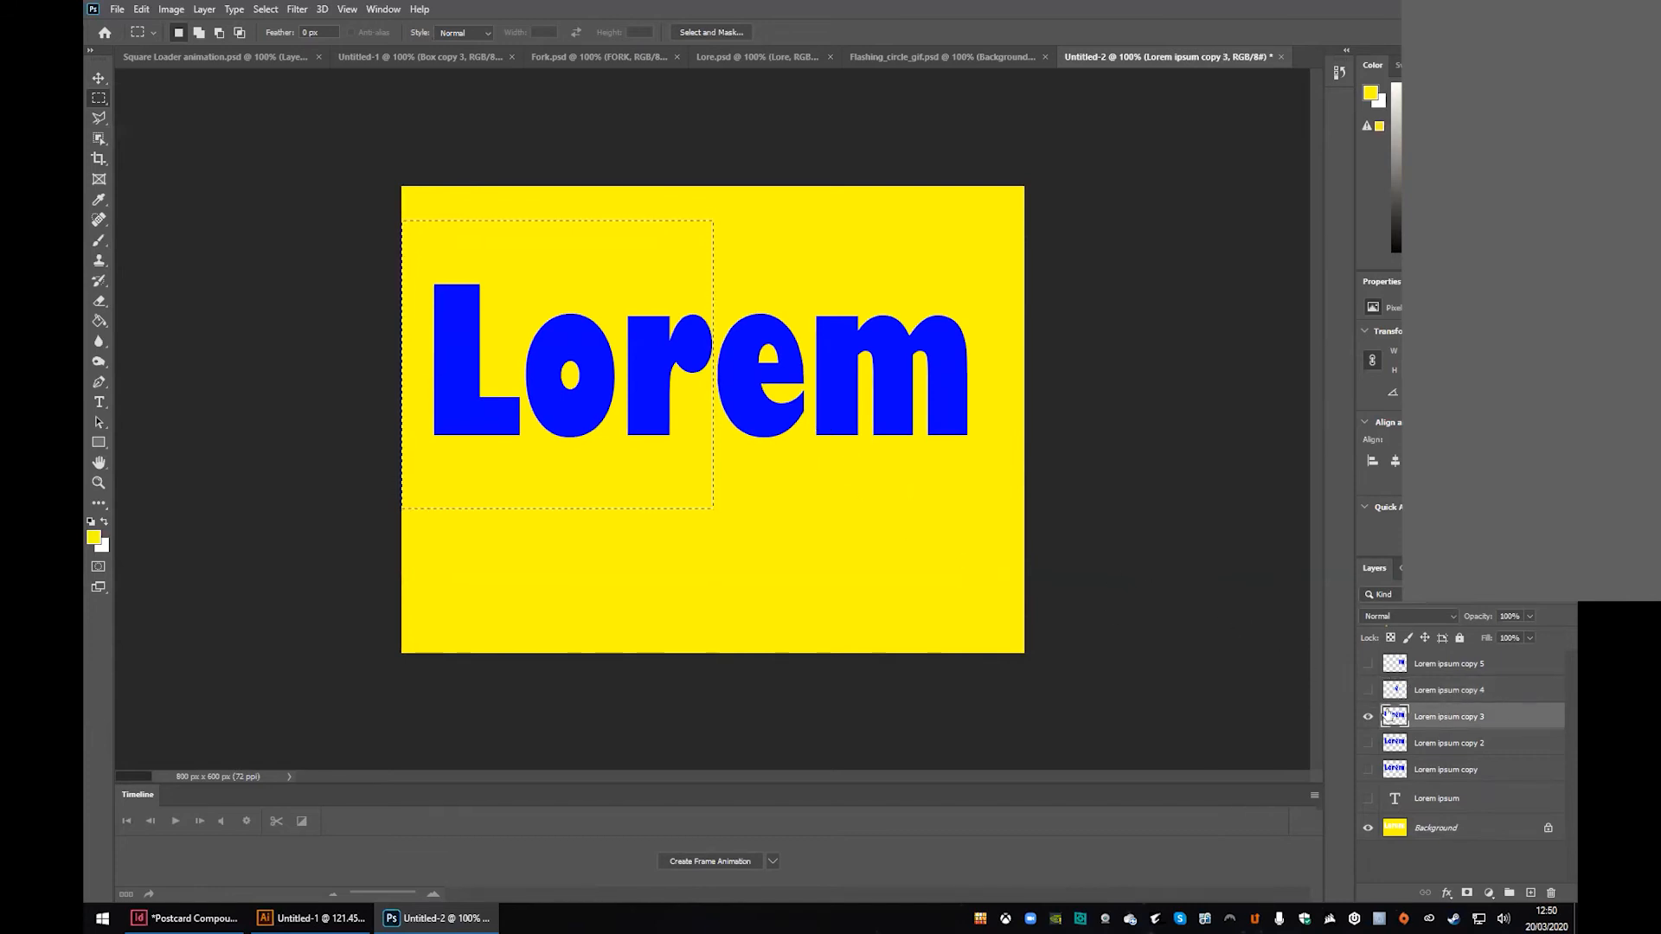
left_click_drag(718, 246, 1026, 514)
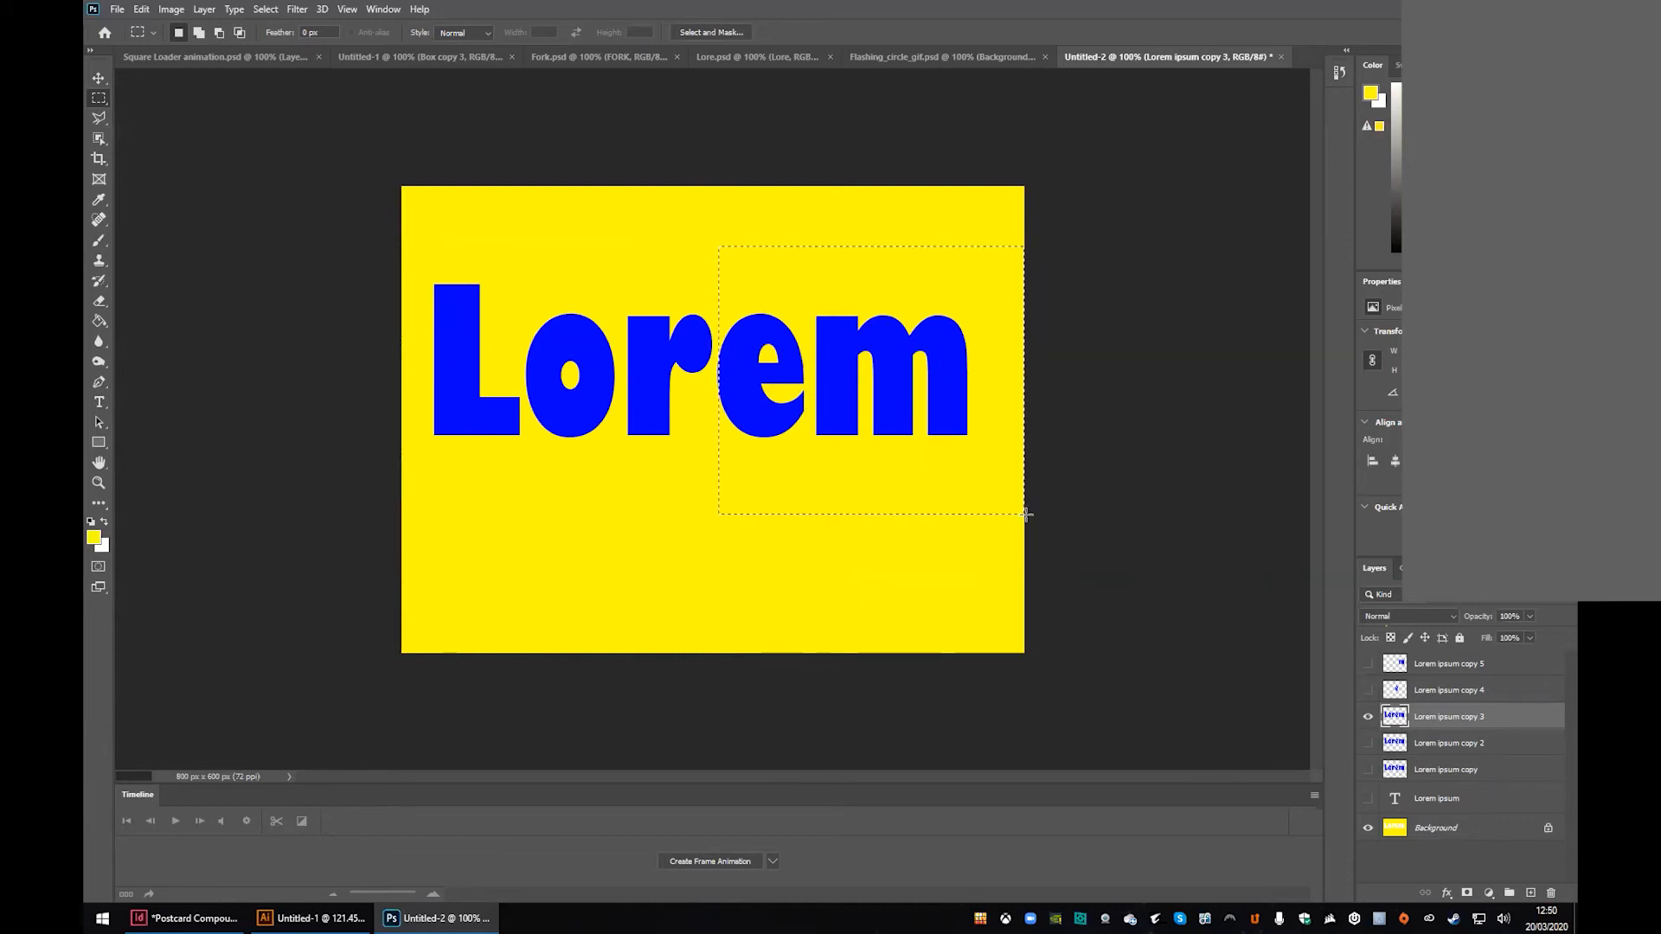
key("Delete")
key("ctrl+d")
left_click_drag(751, 428, 717, 358)
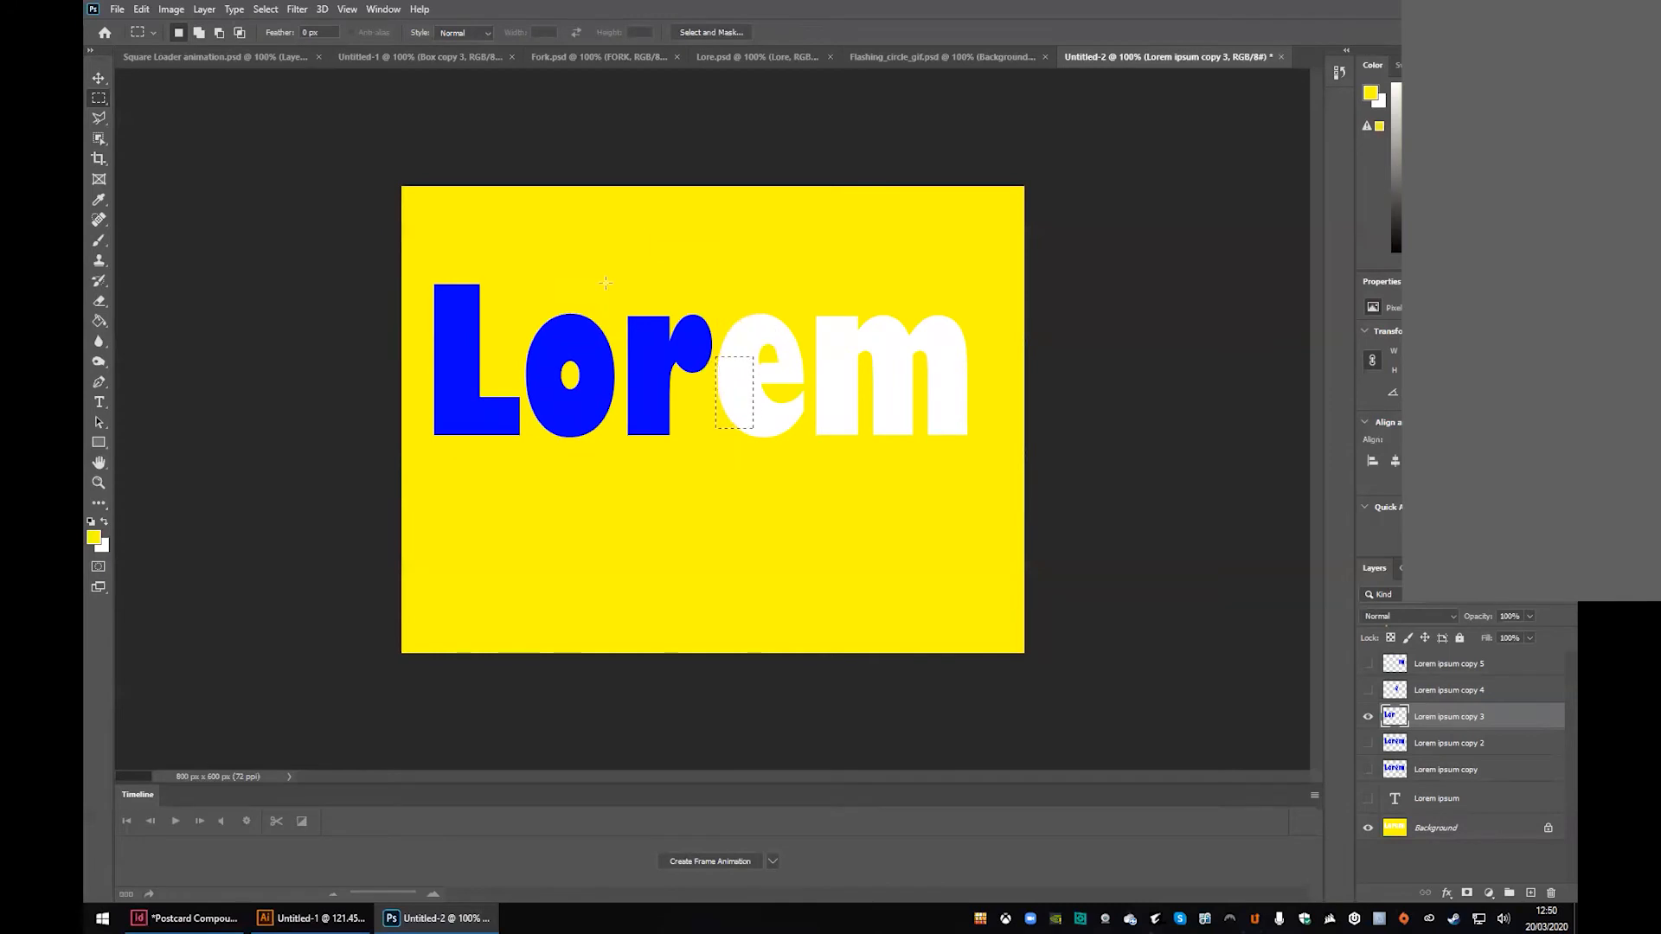
left_click_drag(421, 257, 622, 484)
key("Delete")
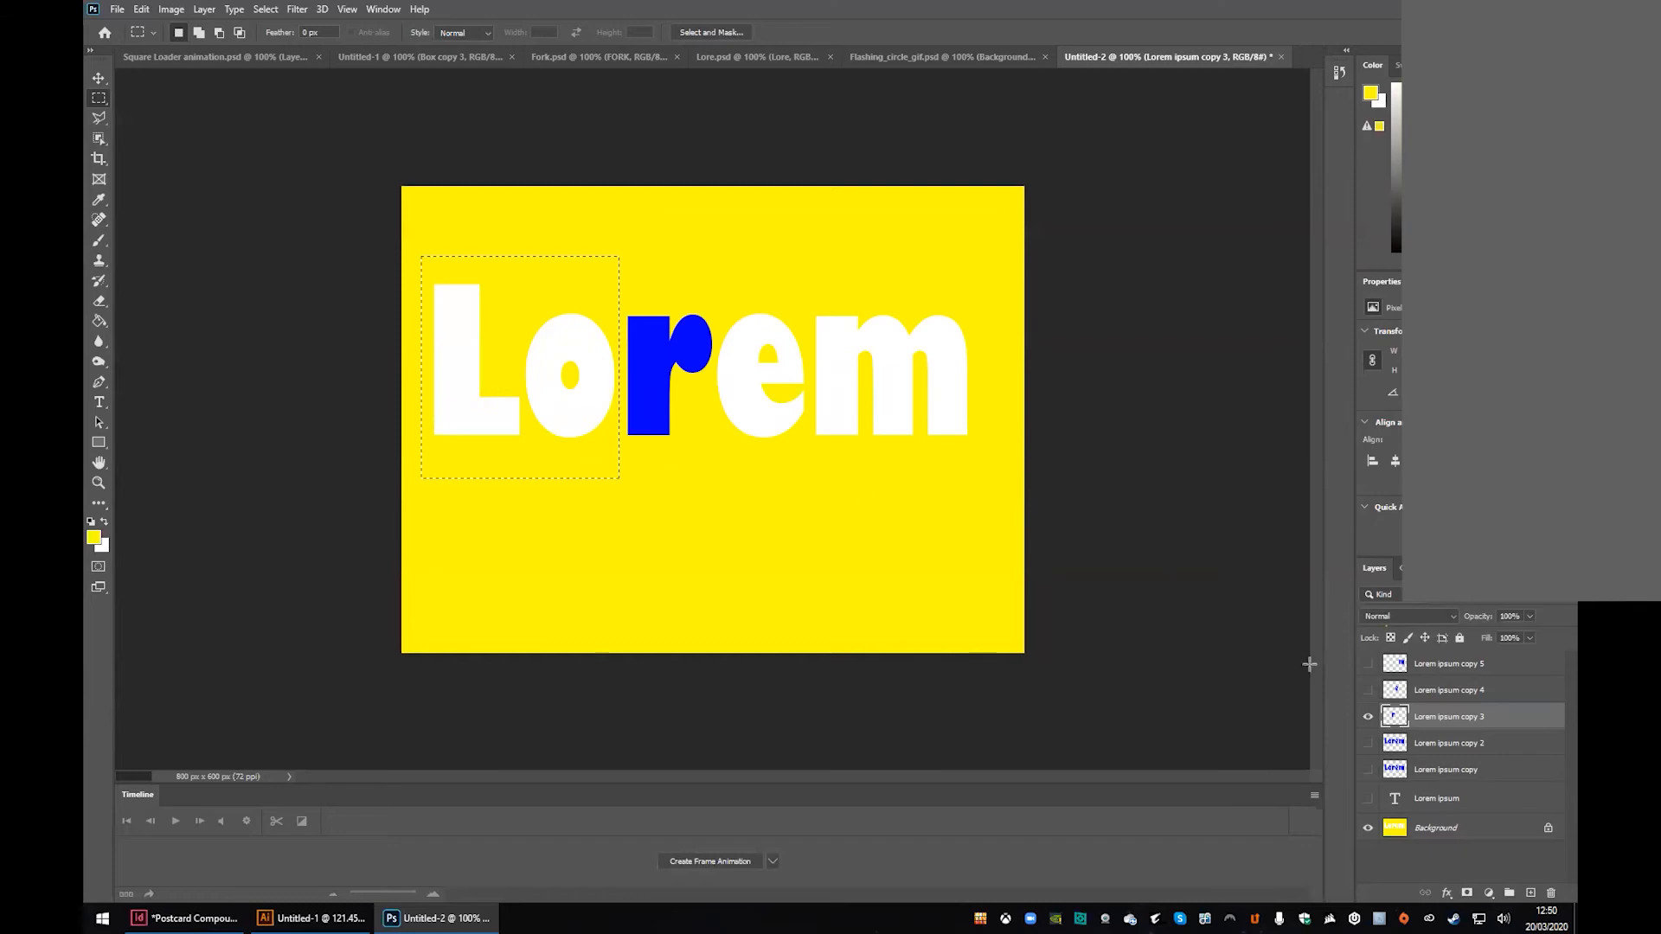
Step: Show Lorem ipsum copy 2 in place of copy 3 and delete its "rem" and "L", keeping only the "o"
left_click(1370, 742)
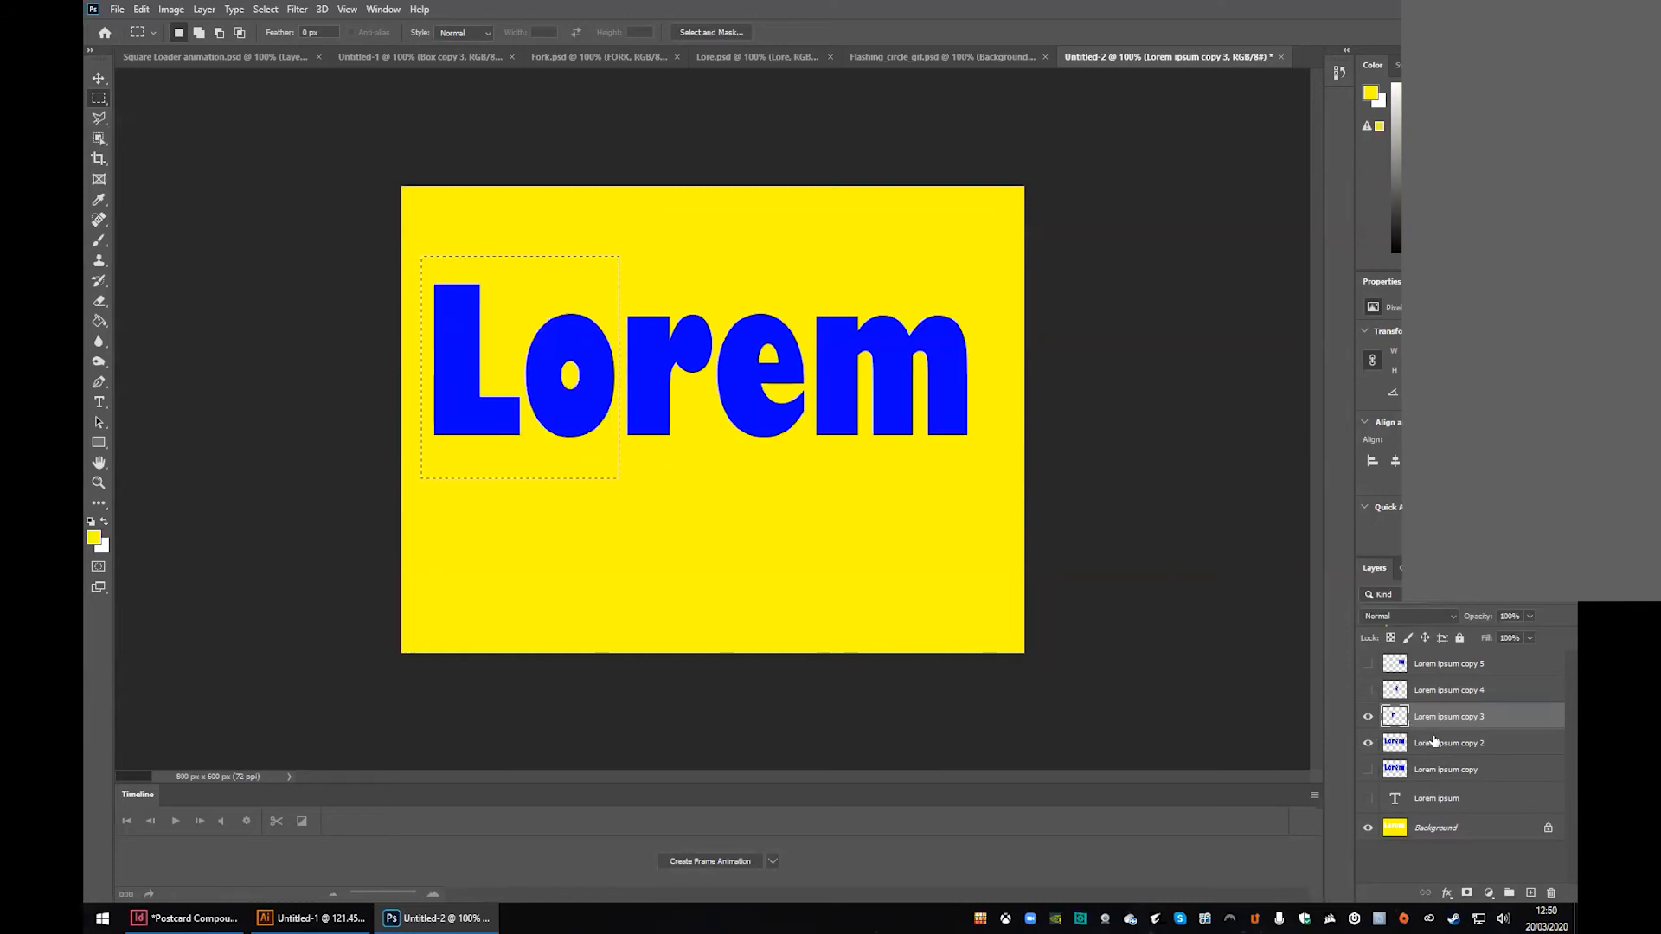
left_click(1430, 742)
left_click(1368, 716)
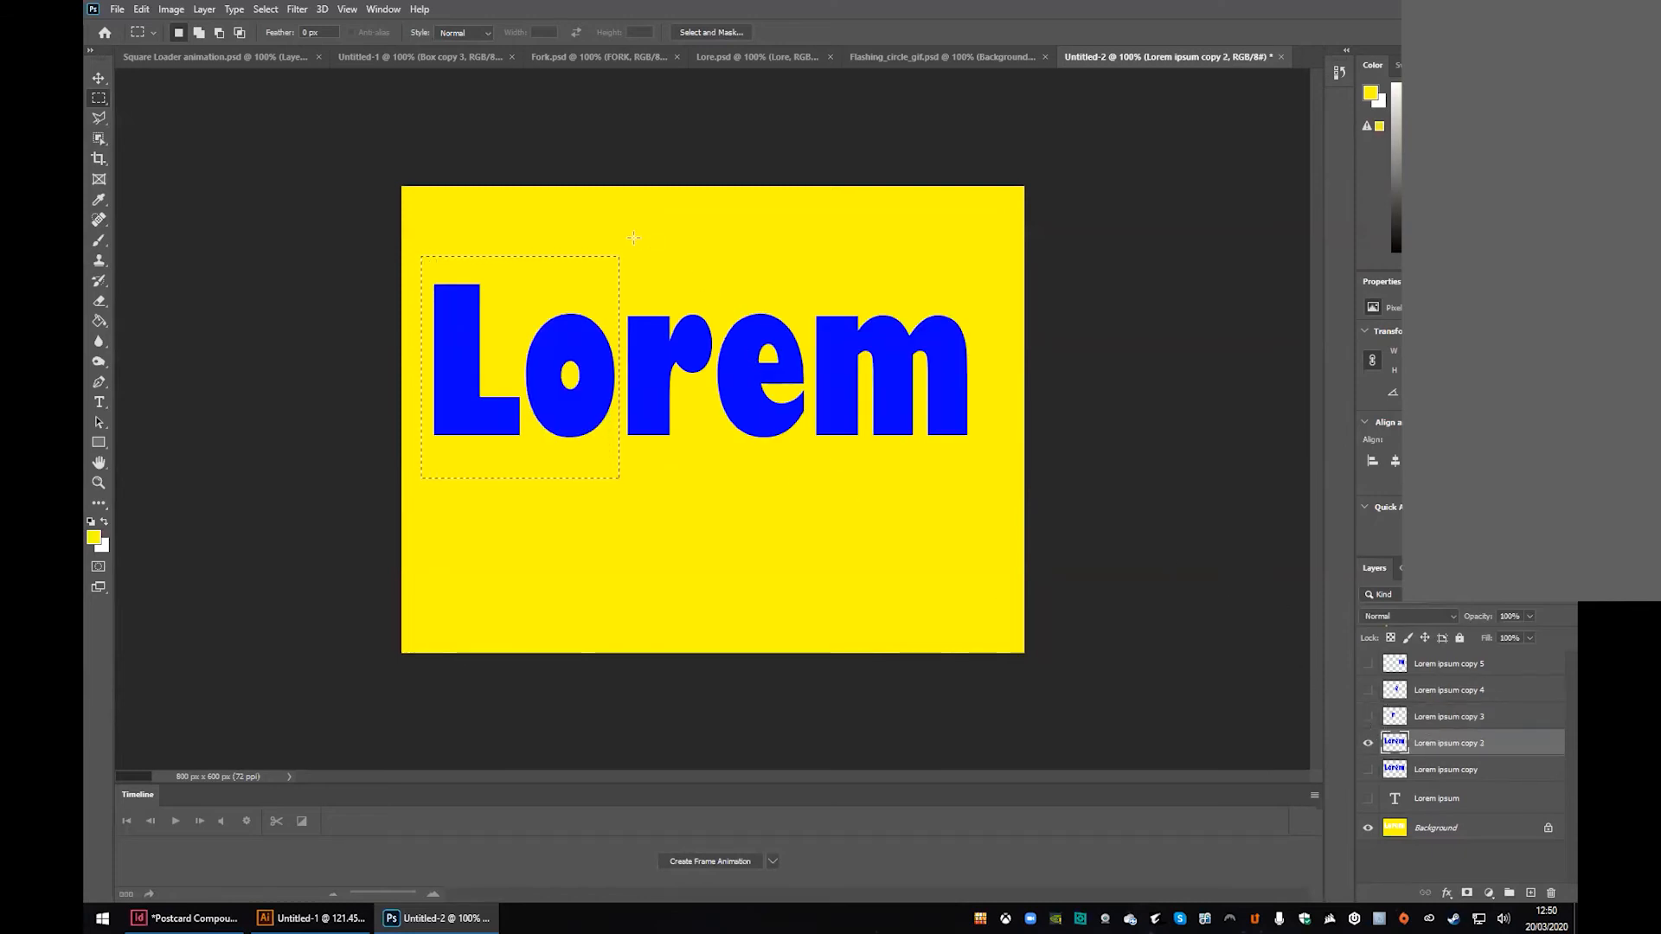
left_click_drag(621, 229, 1026, 553)
key("Delete")
left_click_drag(401, 238, 522, 475)
key("Delete")
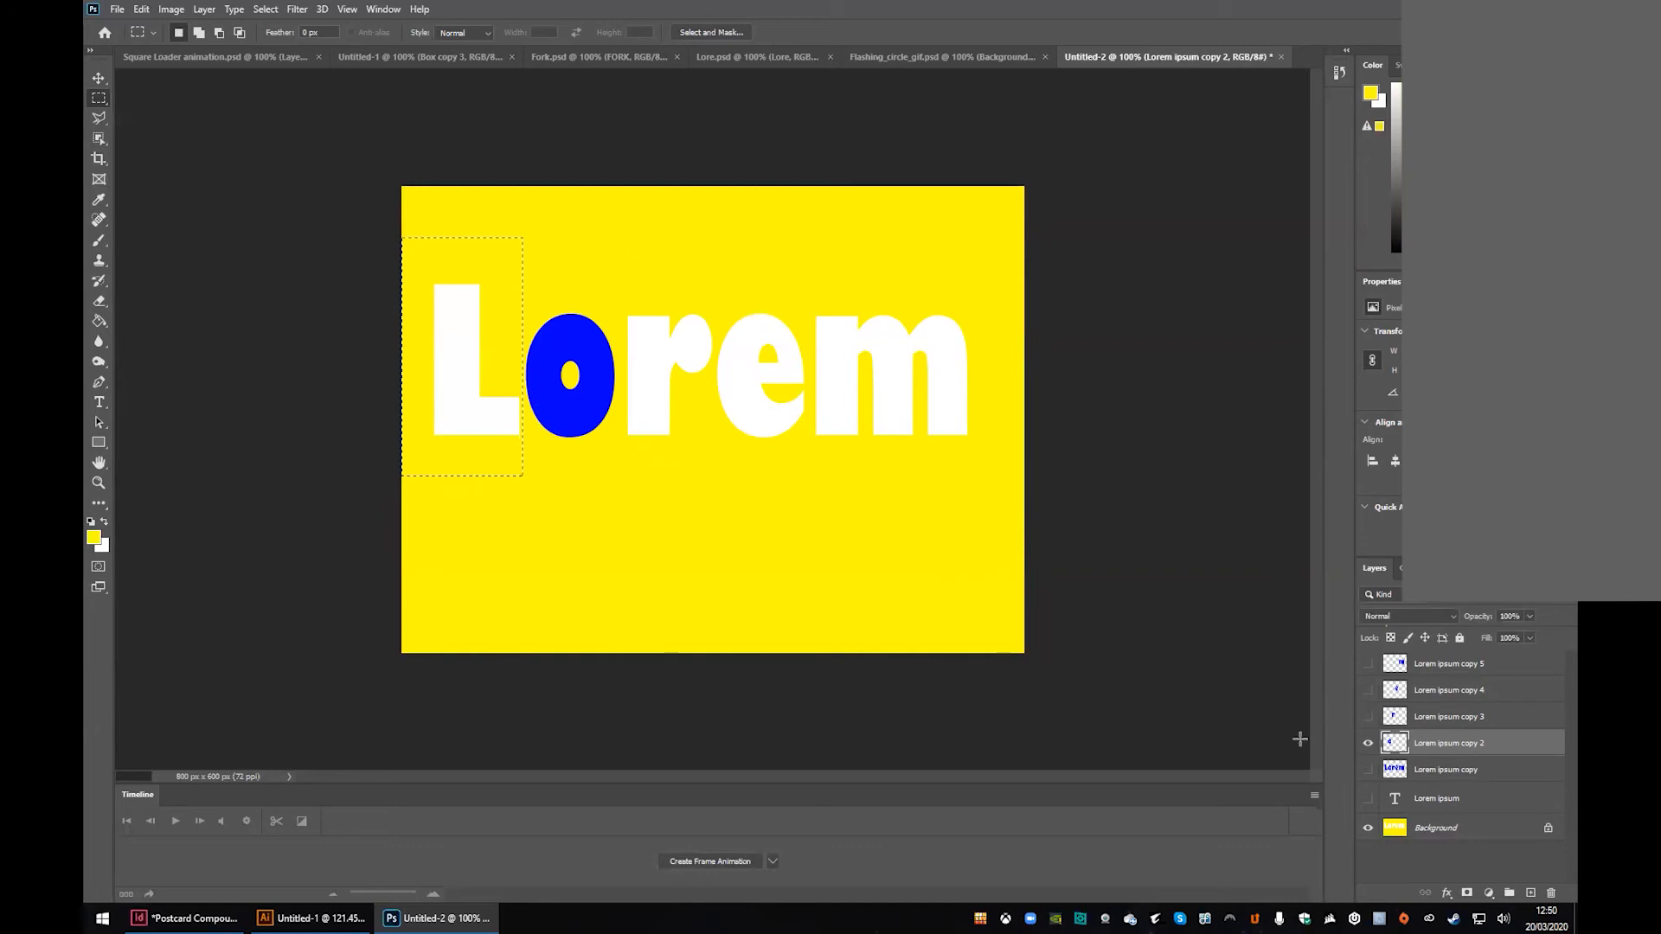
Step: Show the Lorem ipsum copy layer in place of copy 2 and delete its "orem", keeping only the "L"
left_click(1368, 770)
left_click(1367, 749)
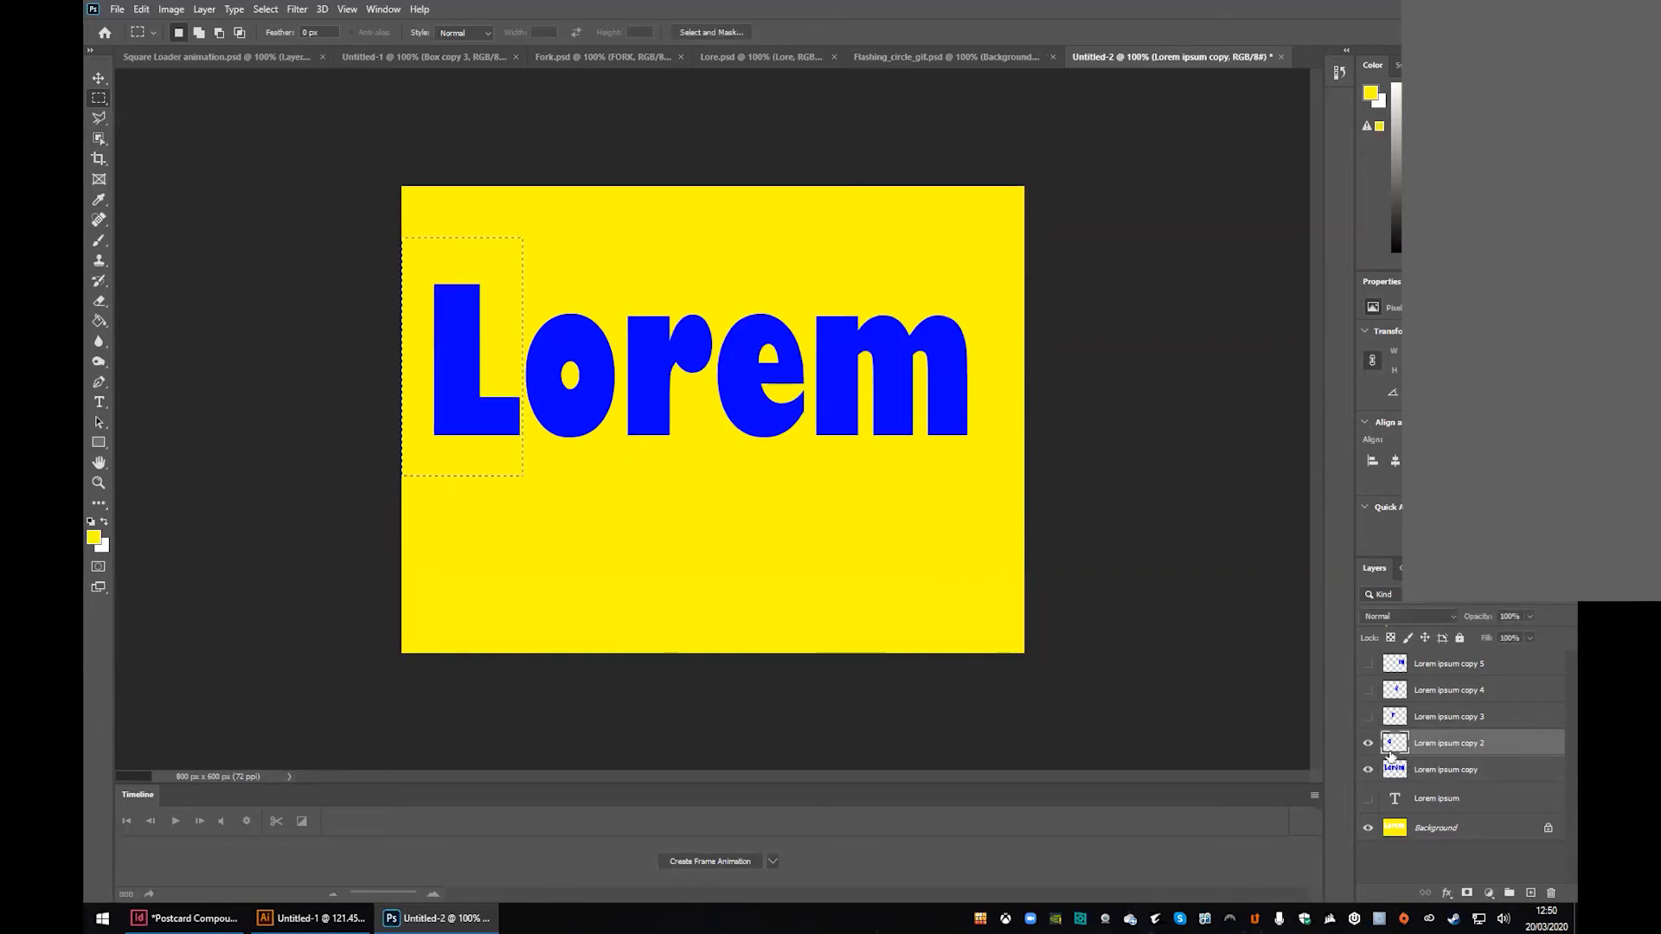
left_click_drag(522, 227, 1014, 524)
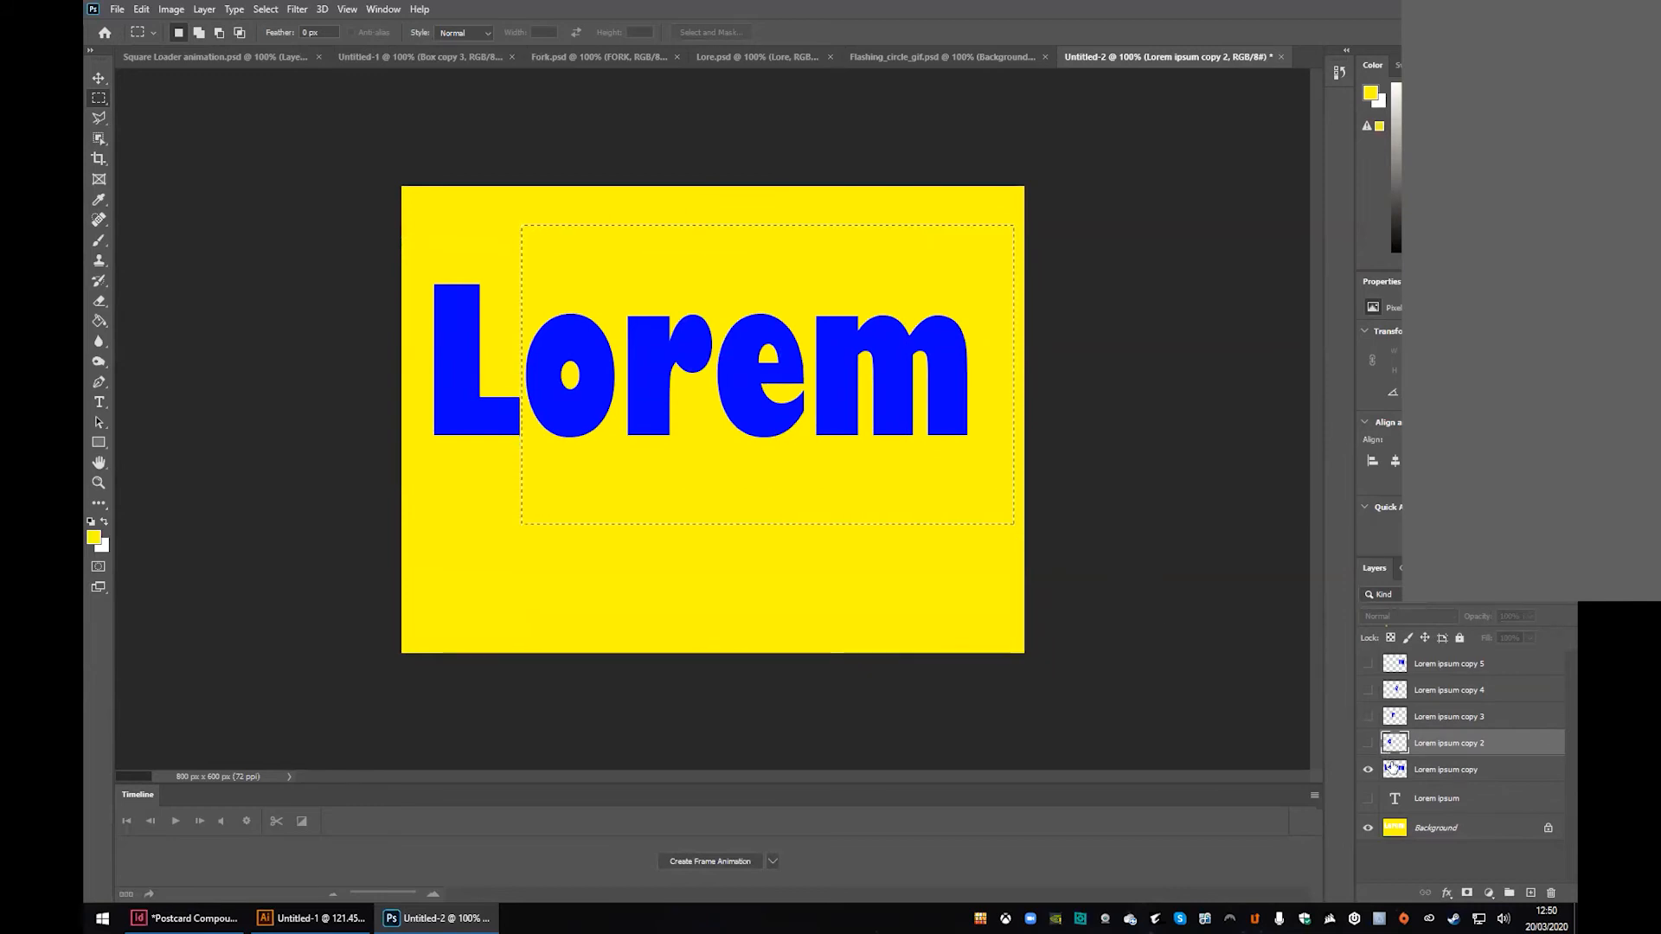
left_click(1432, 770)
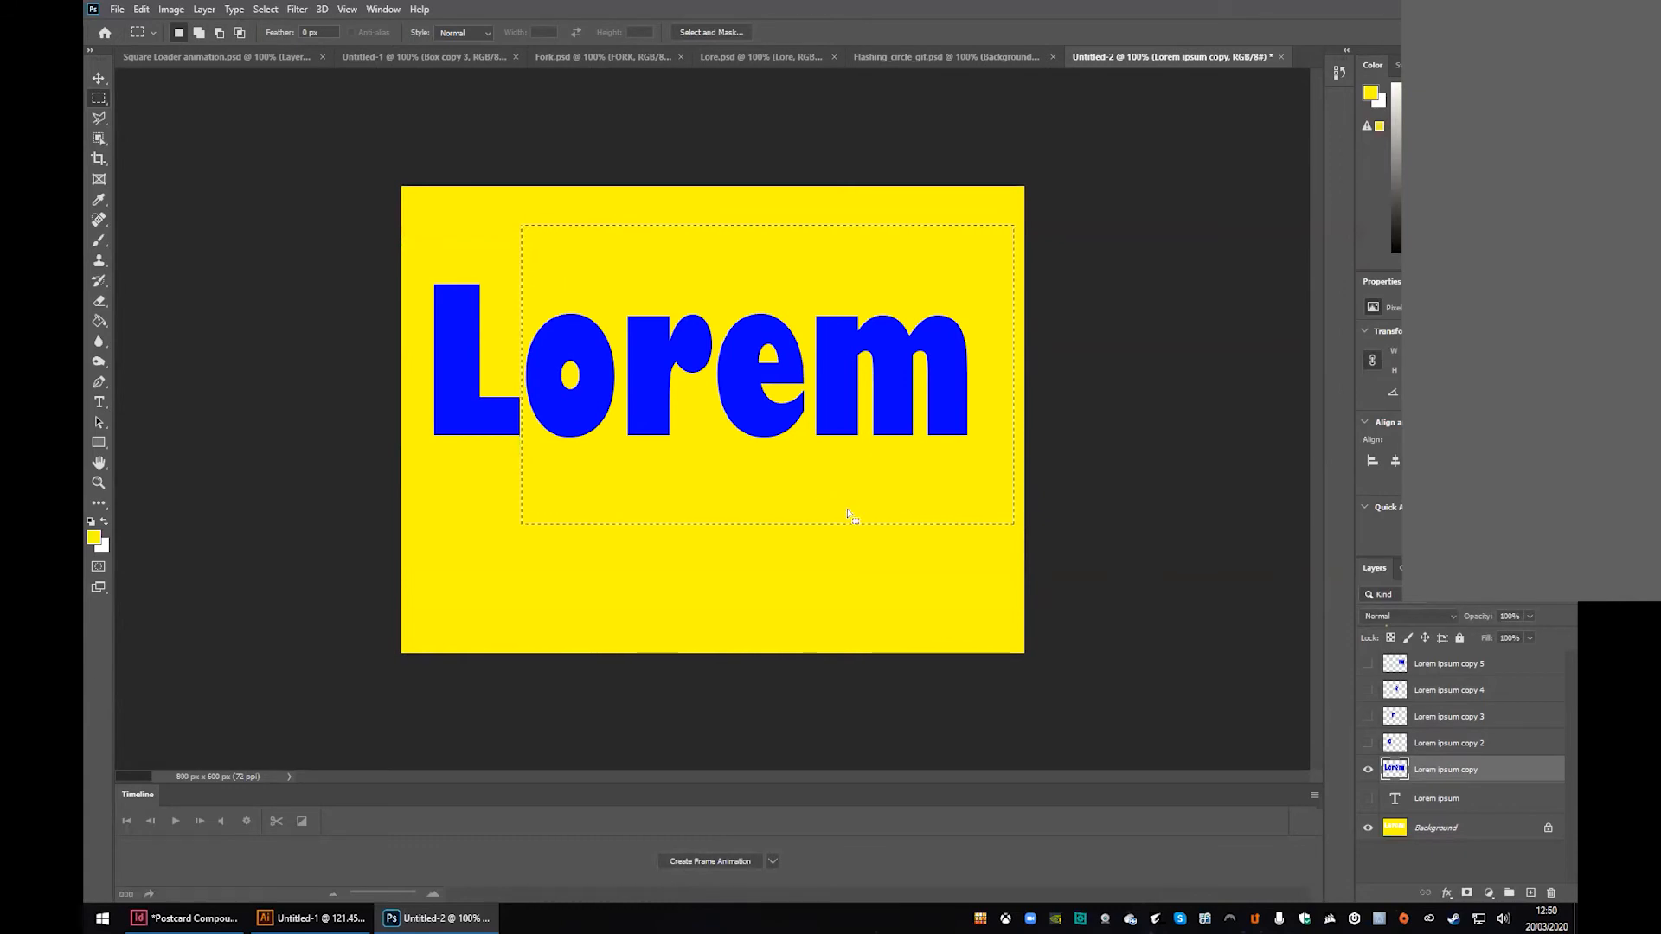
key("Delete")
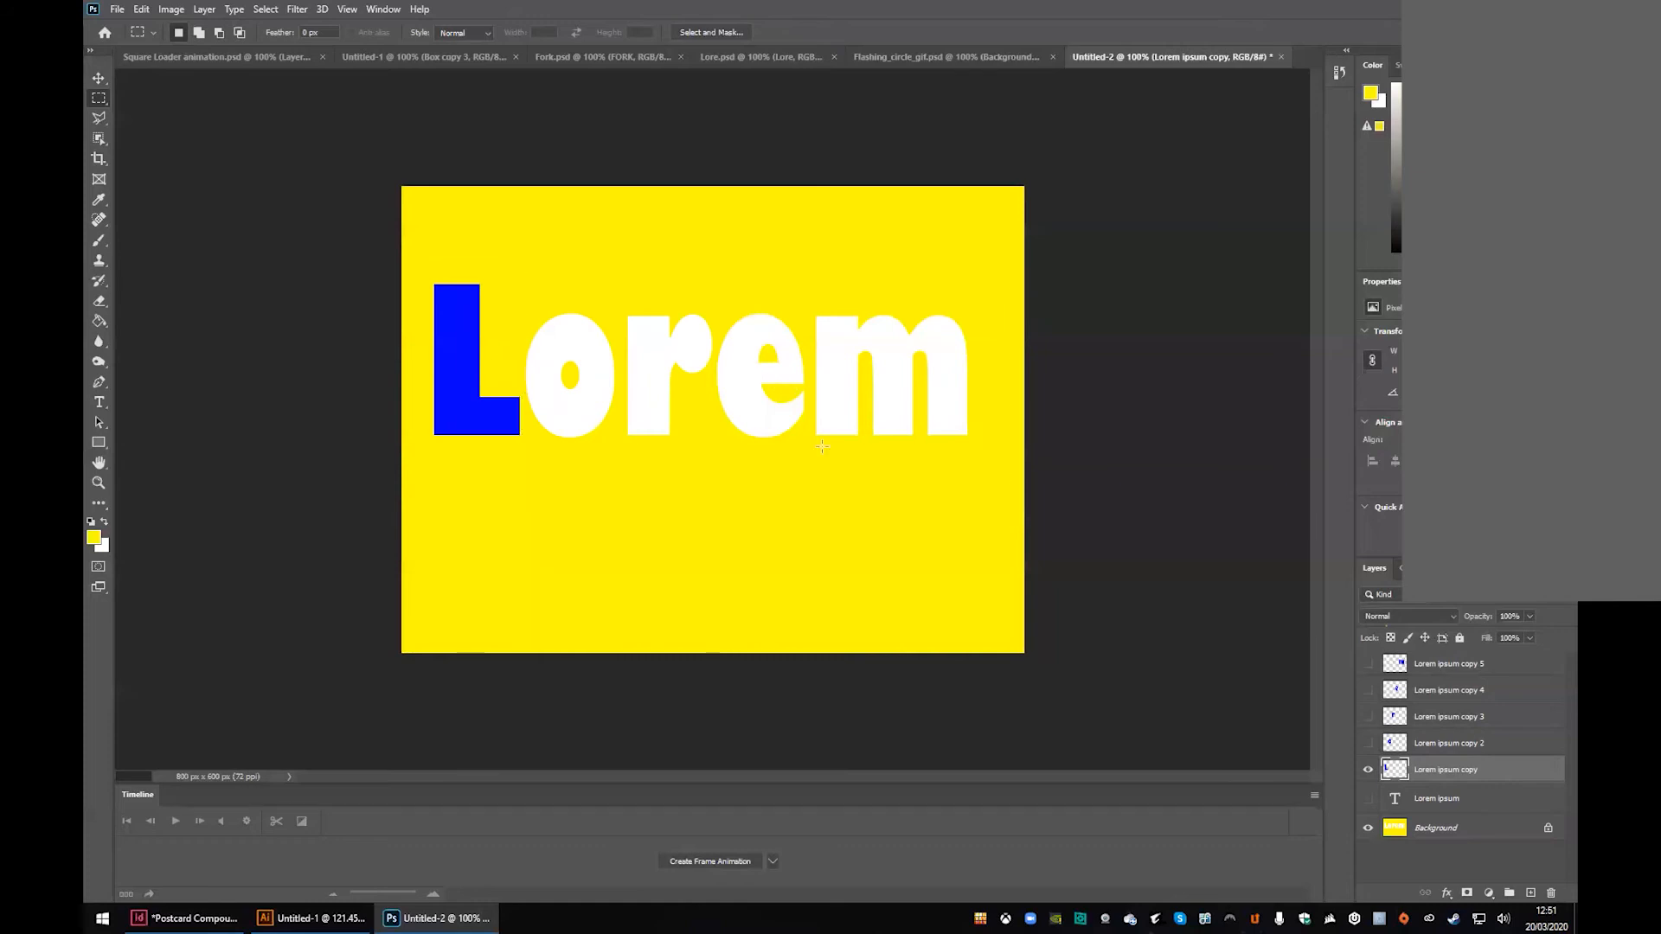
Step: Make all five letter layers visible and save the document as Lorem in Photoshop format with Maximize Compatibility on
left_click_drag(1368, 746, 1367, 664)
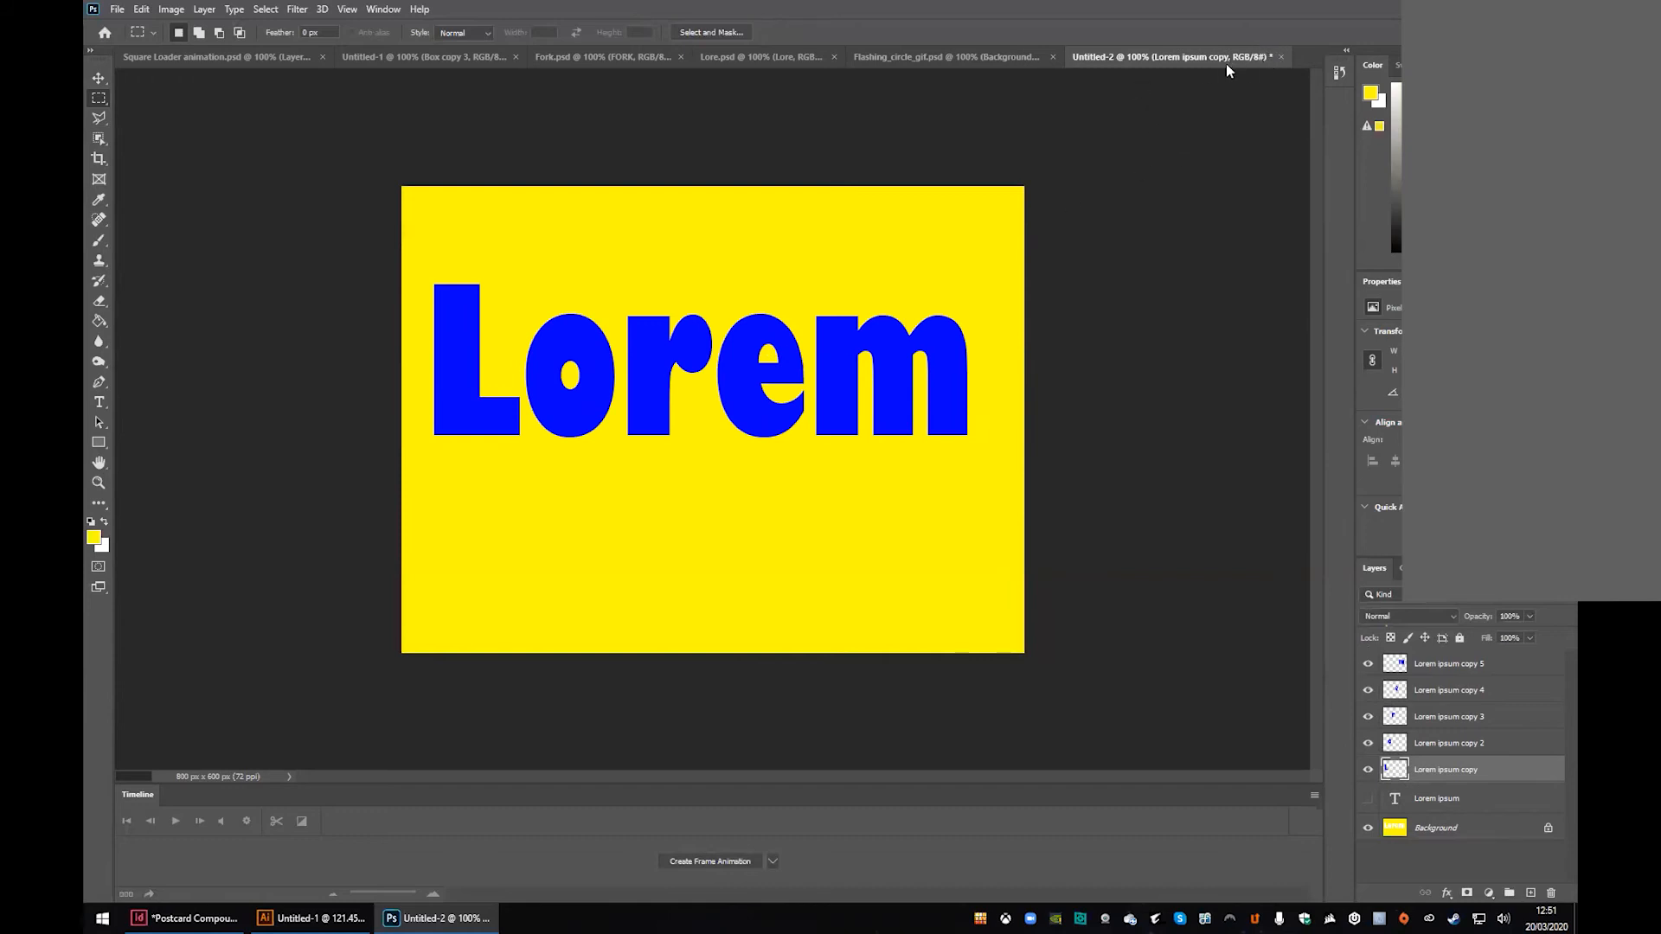
key("ctrl+s")
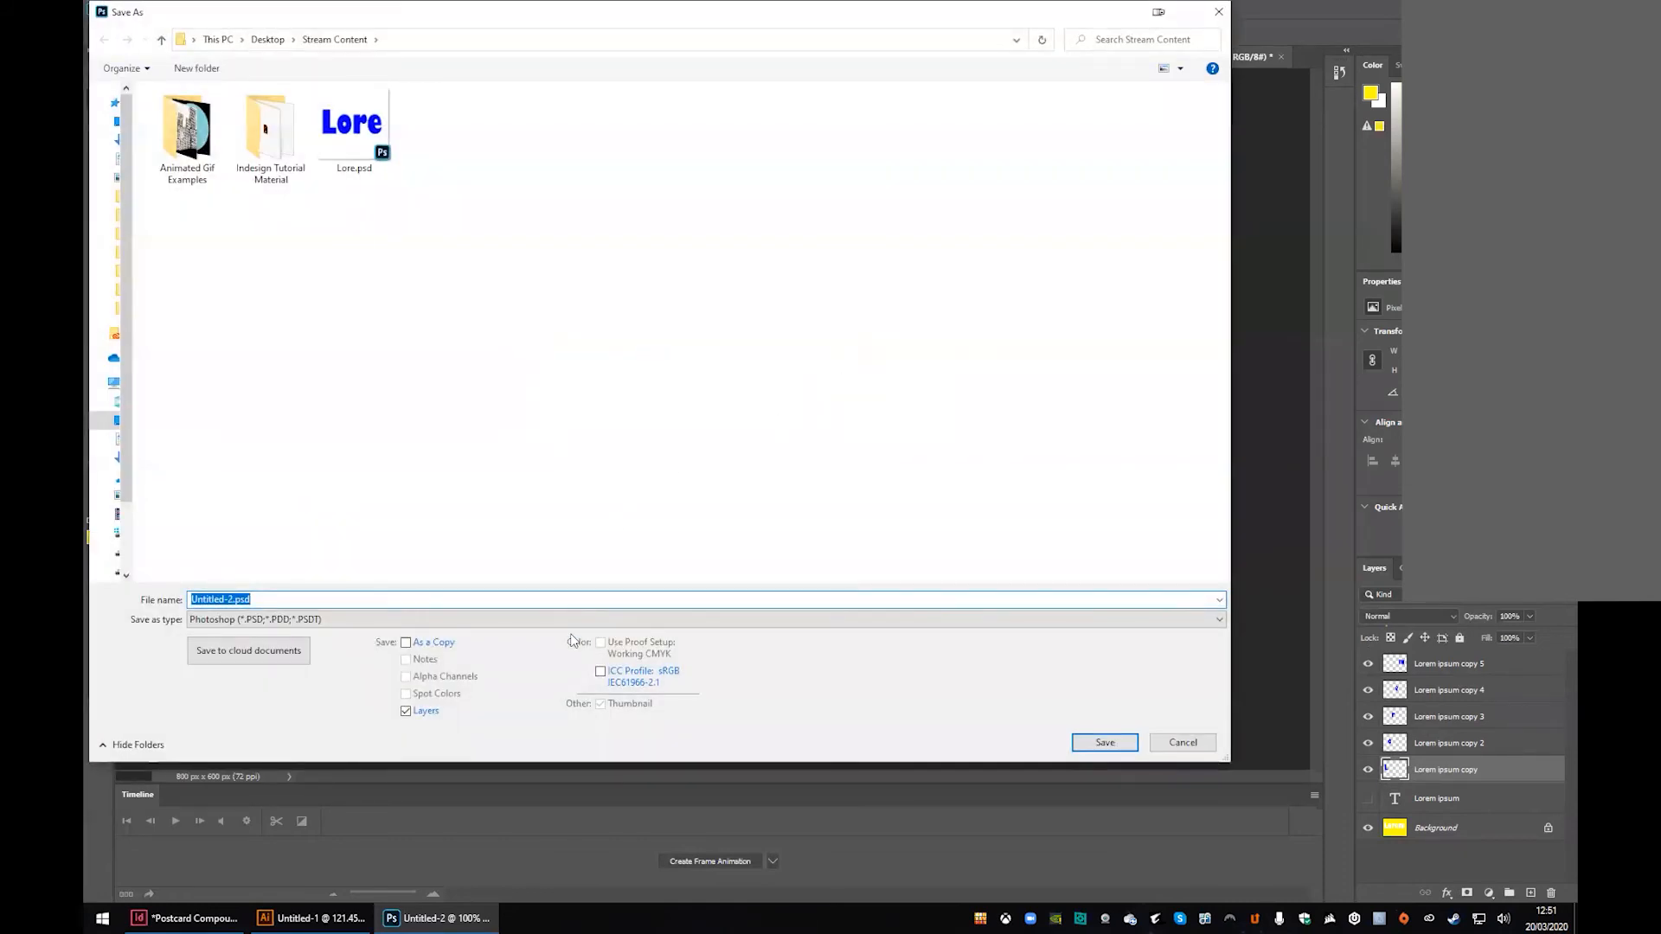
type("Lorem")
key("Return")
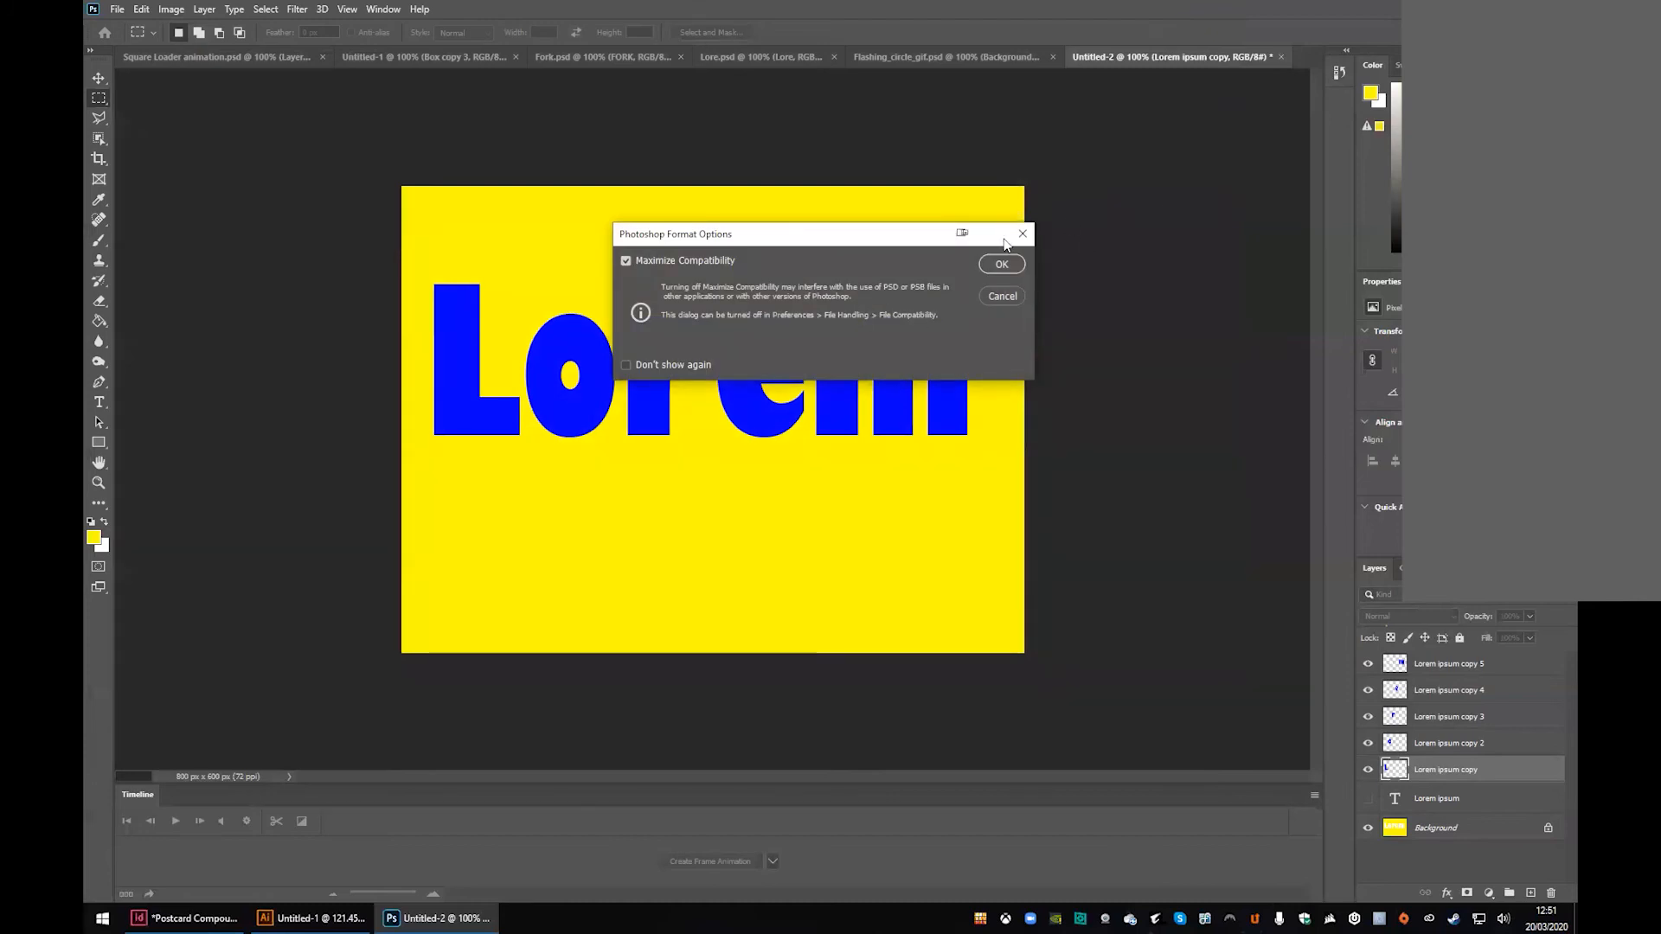
left_click(1004, 266)
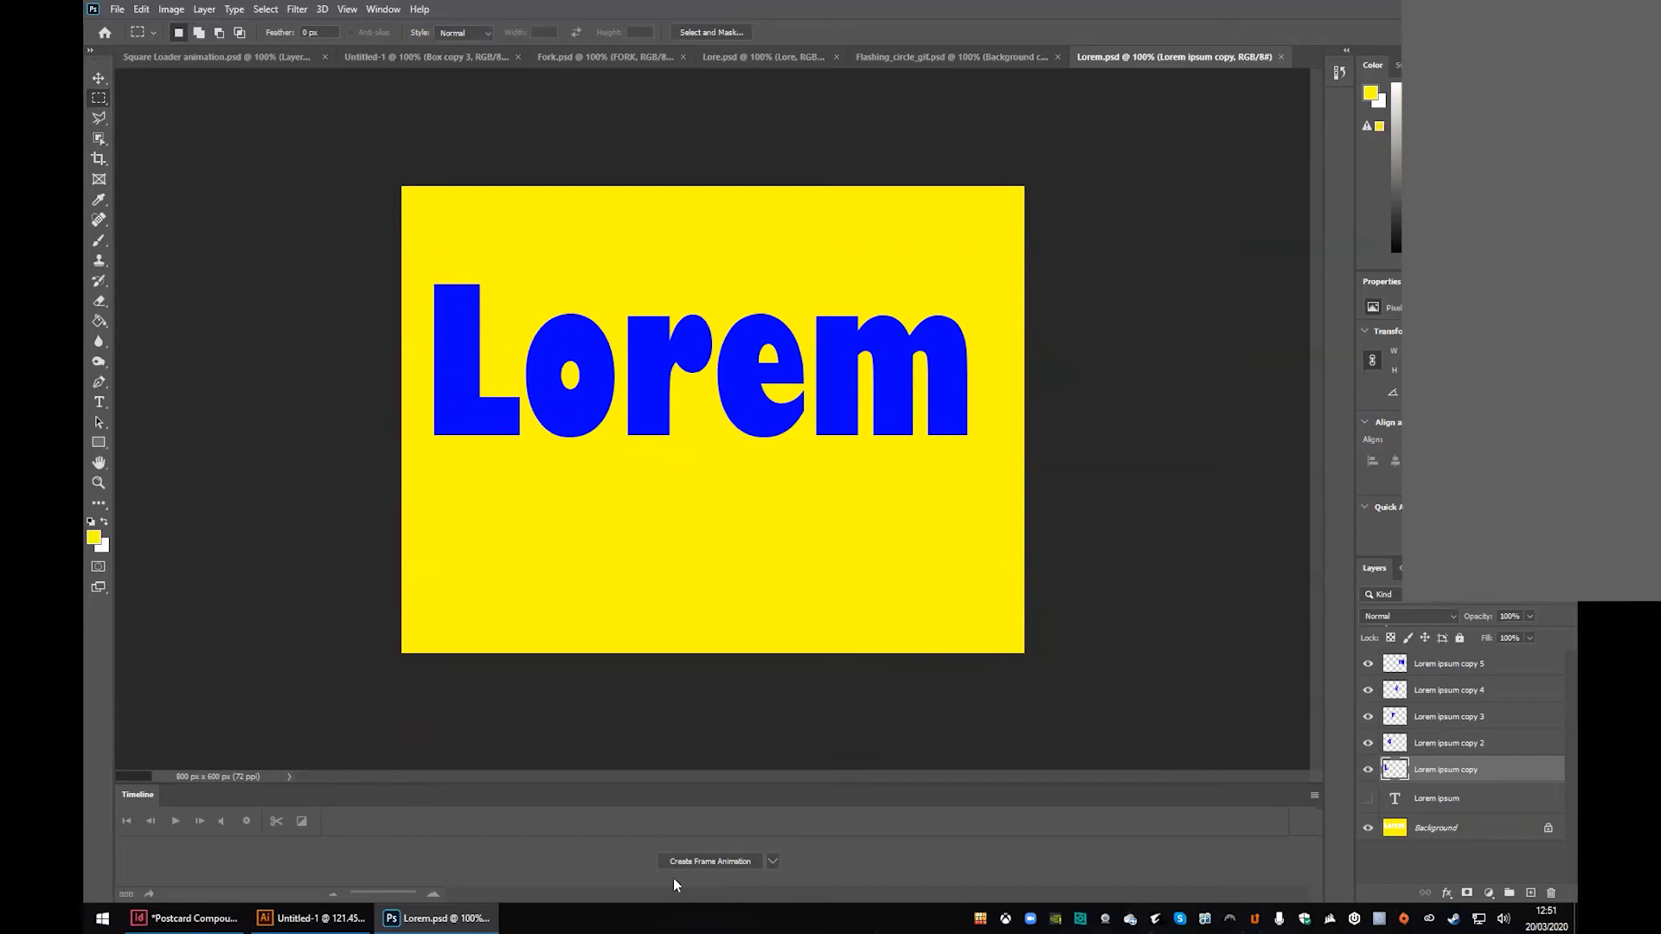
Step: Create a frame animation from the document and set the first frame's delay to 0.2 seconds
left_click(727, 861)
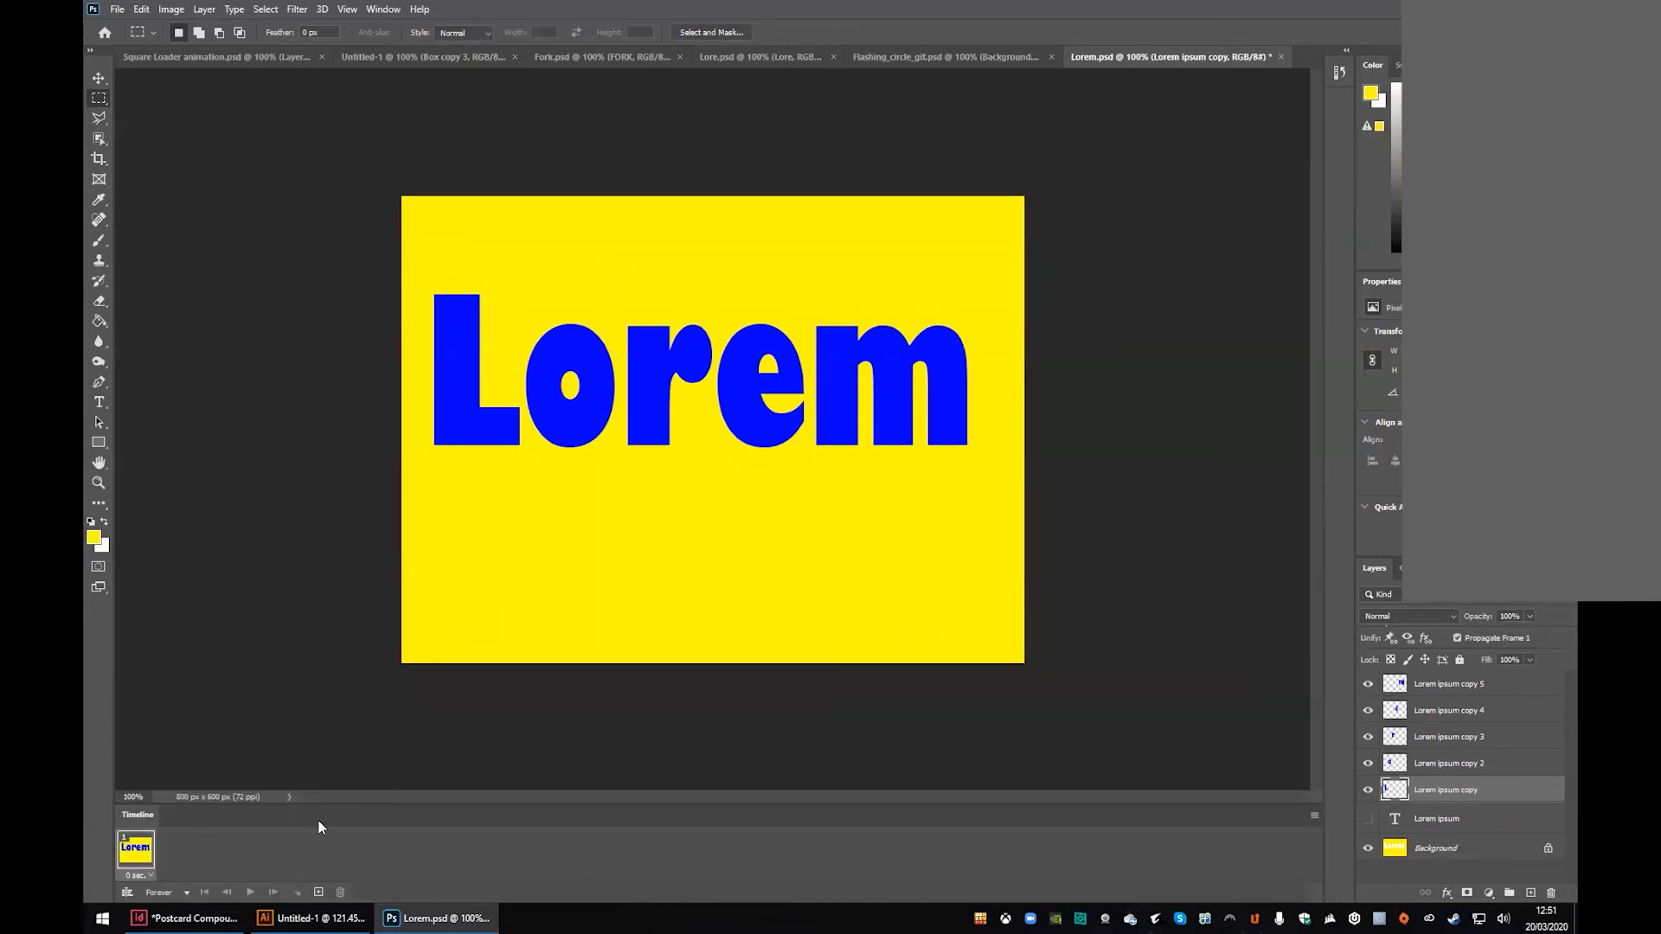
left_click(153, 876)
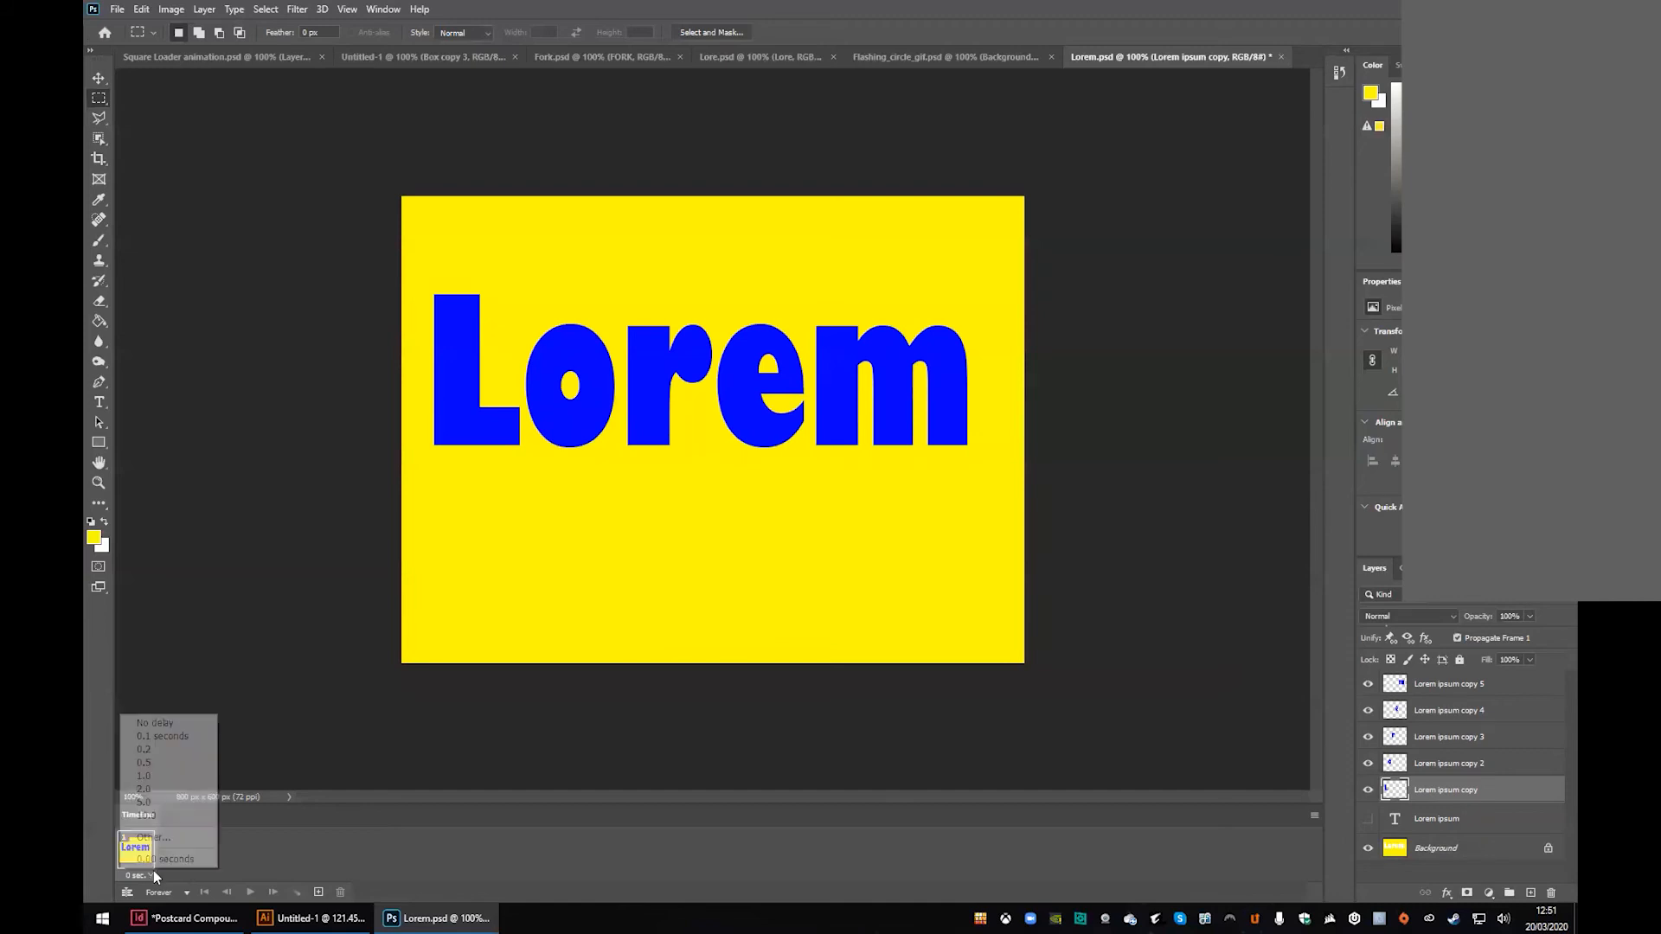
left_click(160, 749)
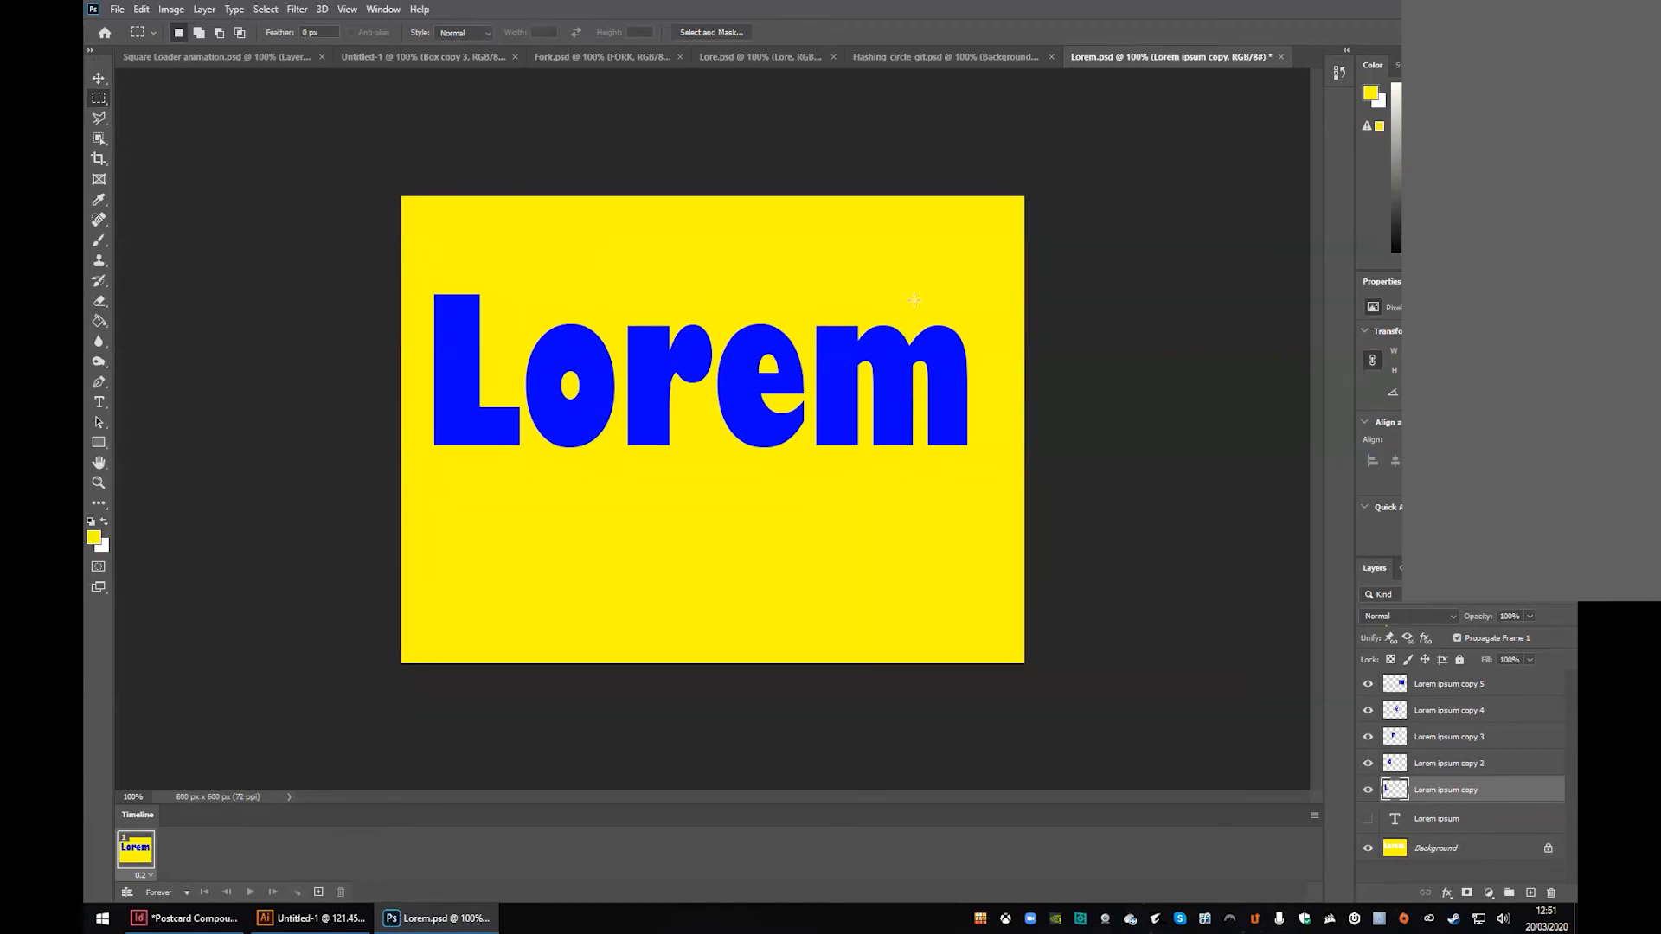
Step: Duplicate the first animation frame five times to make six frames
left_click(318, 892)
left_click(319, 892)
left_click(319, 892)
left_click(318, 892)
left_click(316, 893)
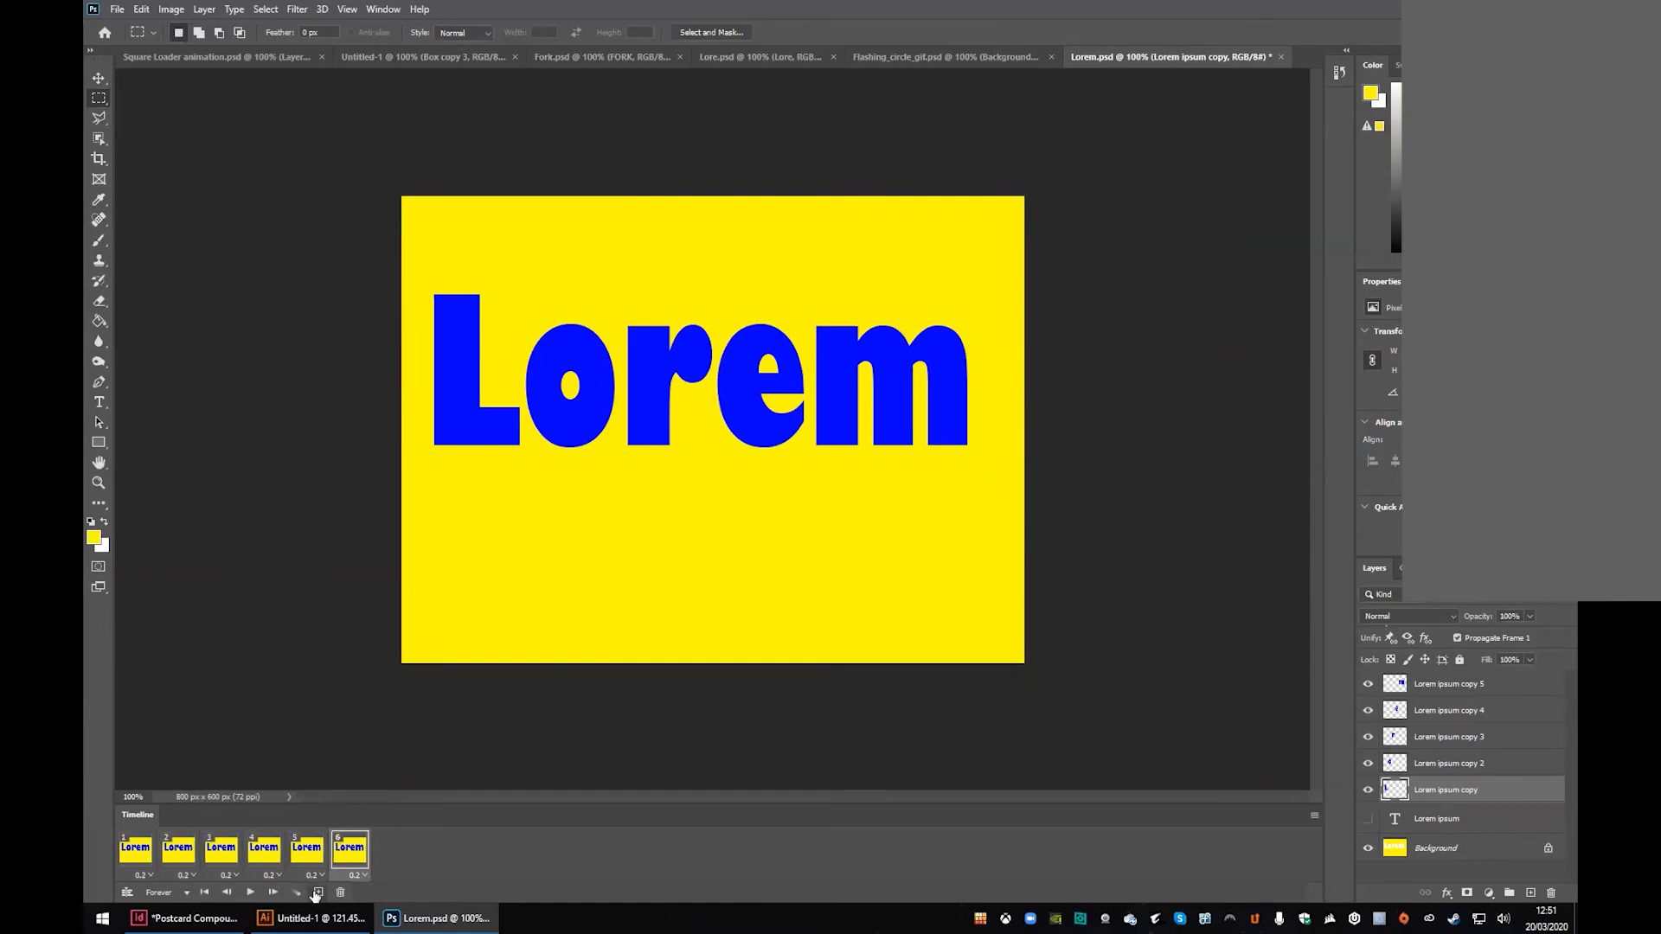
Step: Hide one letter layer per frame in frames 2 to 6, in the order L, o, r, e, m
left_click(183, 854)
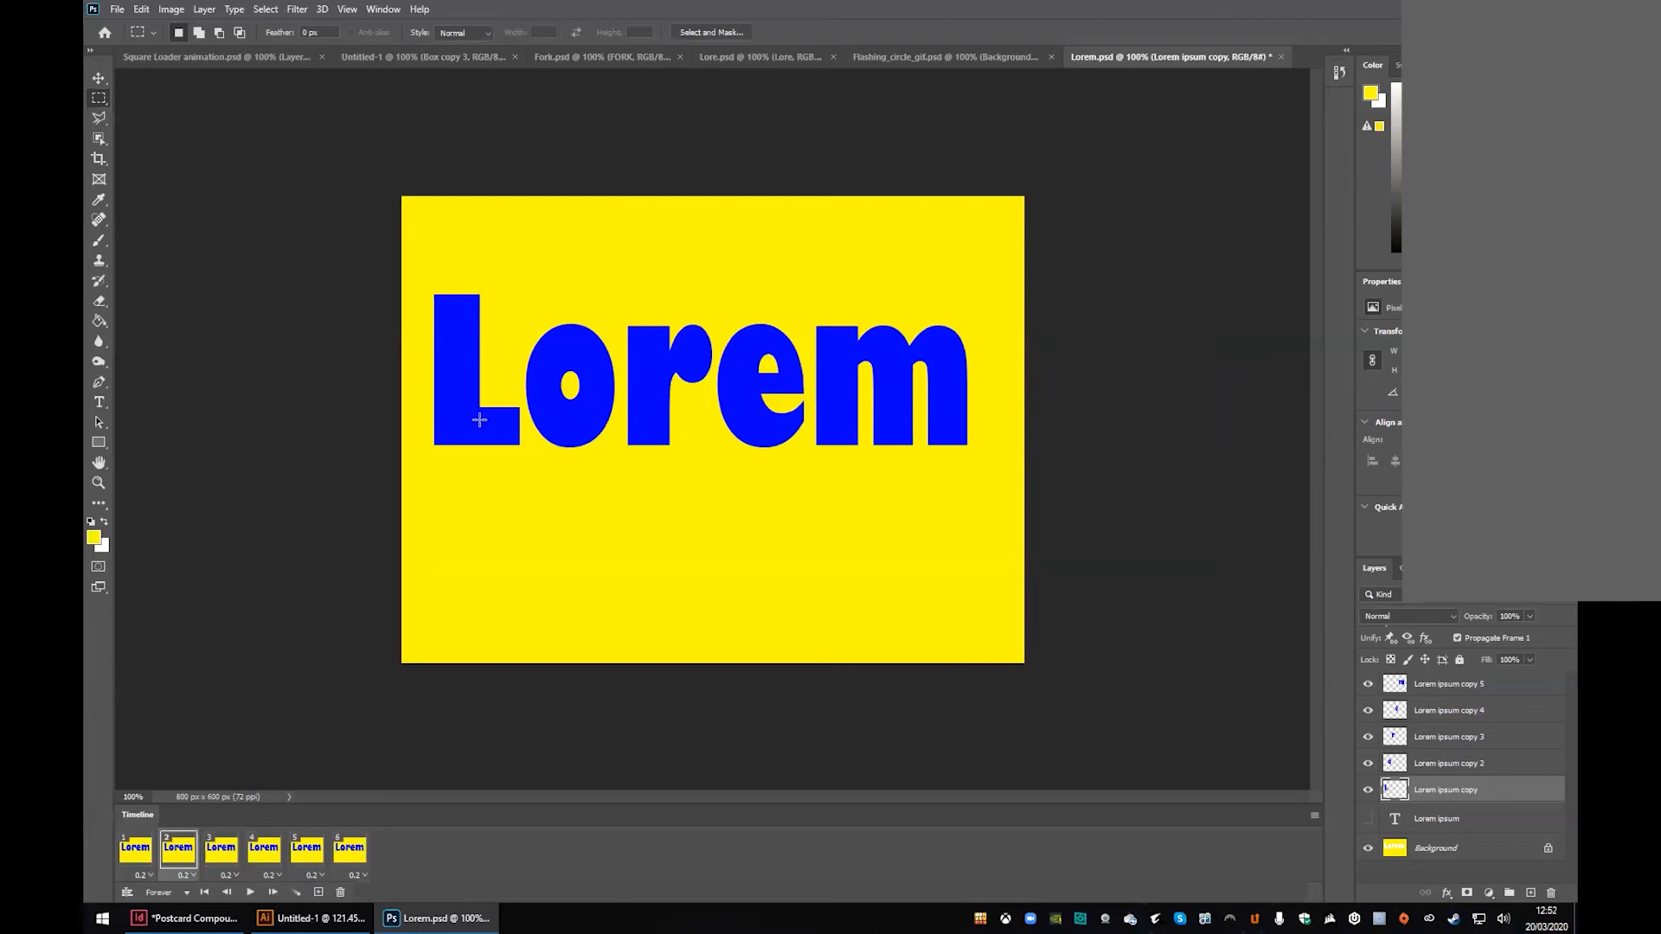
left_click(1368, 790)
left_click(215, 858)
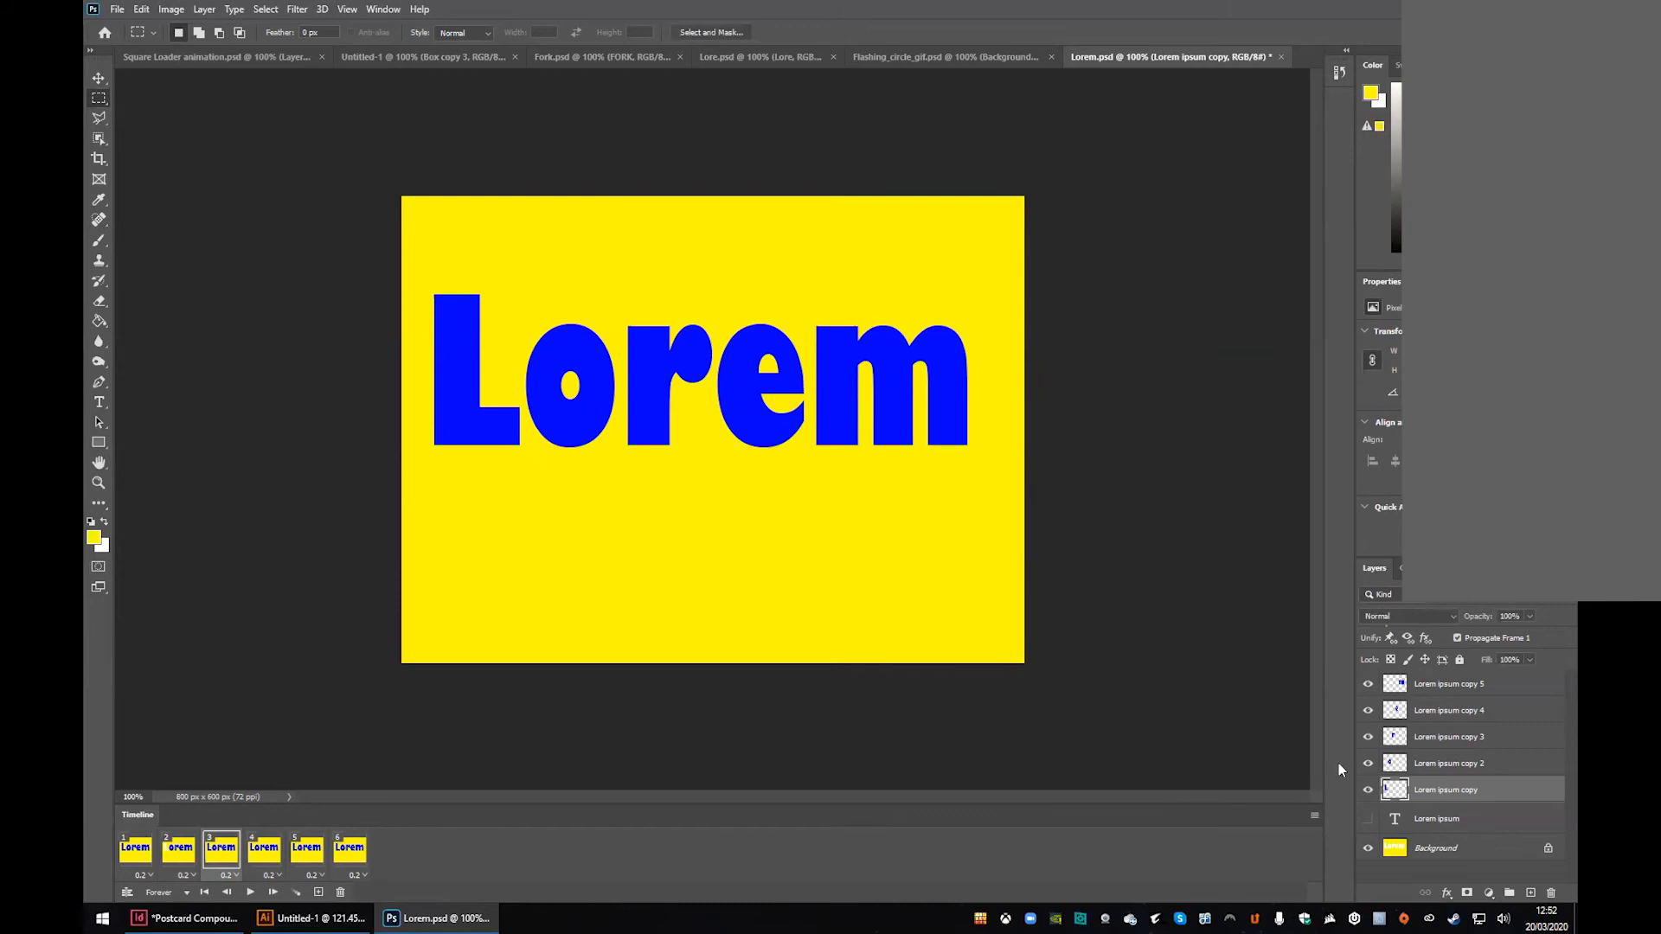
left_click(1368, 763)
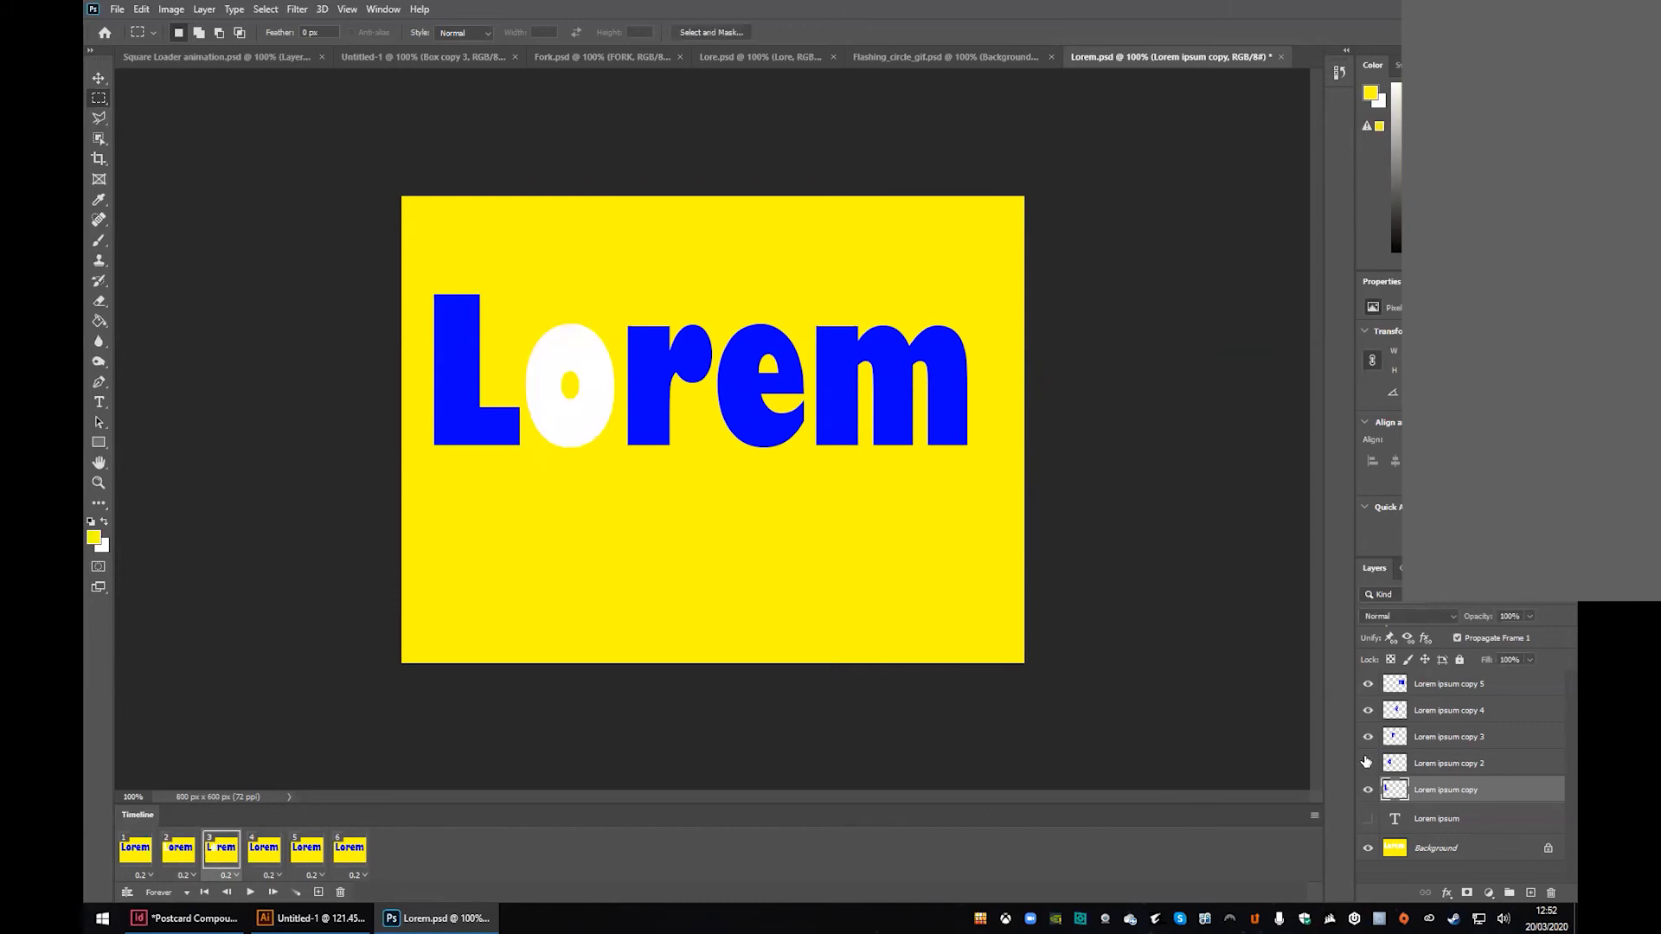
left_click(257, 851)
left_click(1368, 737)
left_click(309, 851)
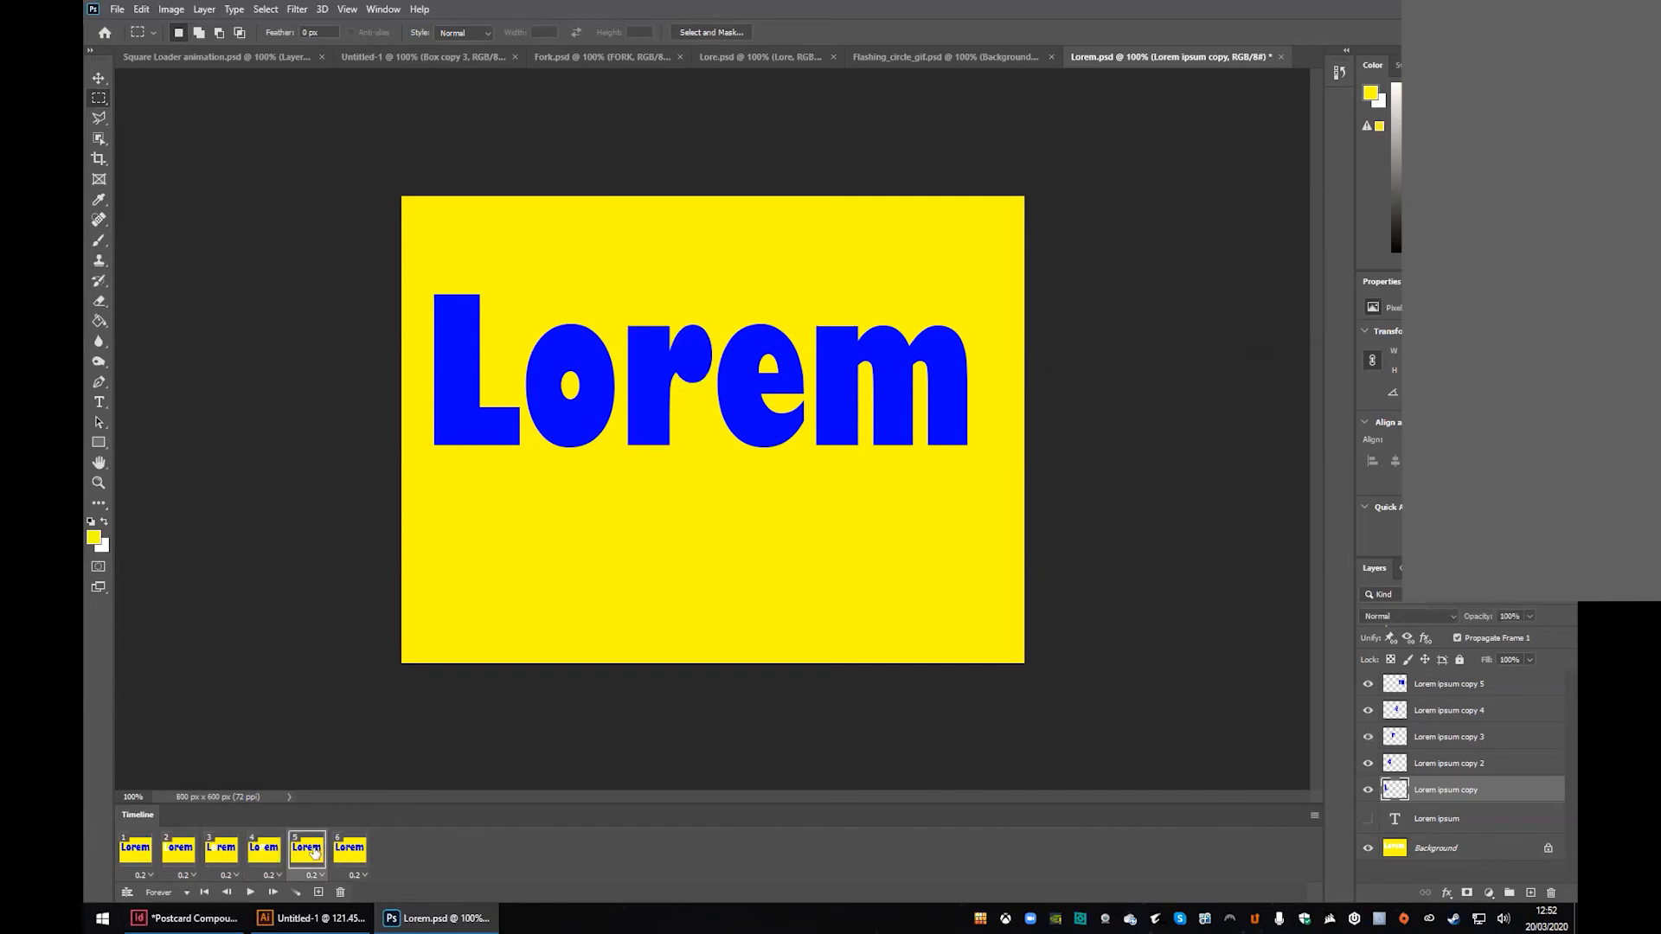
left_click(1368, 711)
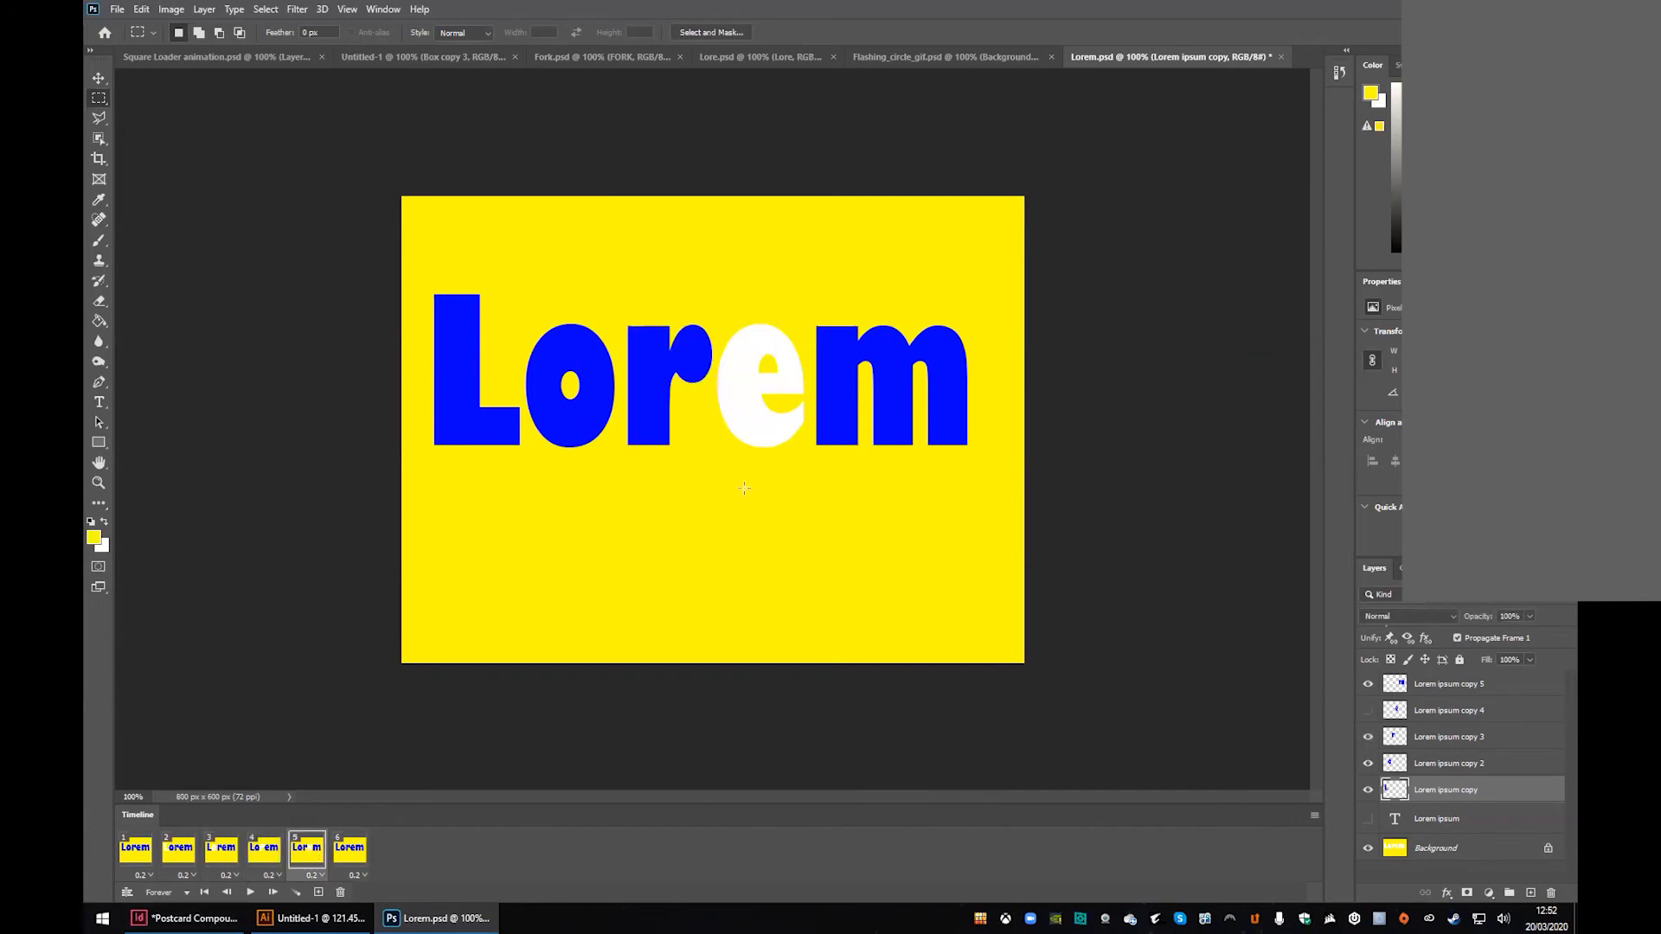
left_click(350, 850)
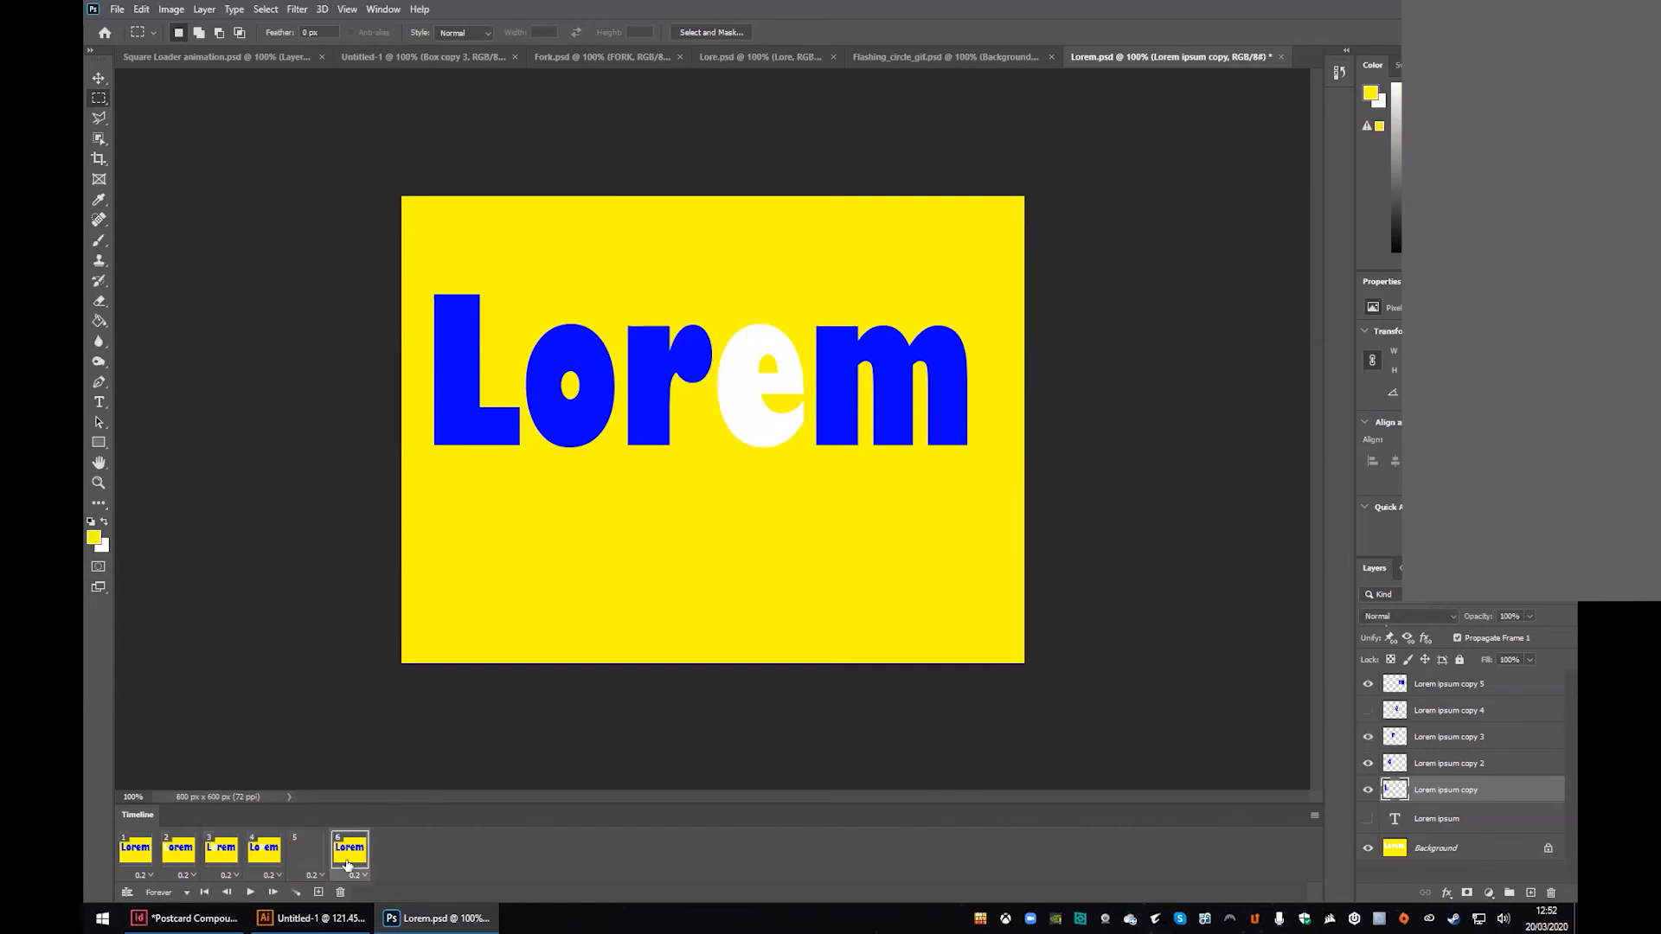
left_click(1366, 684)
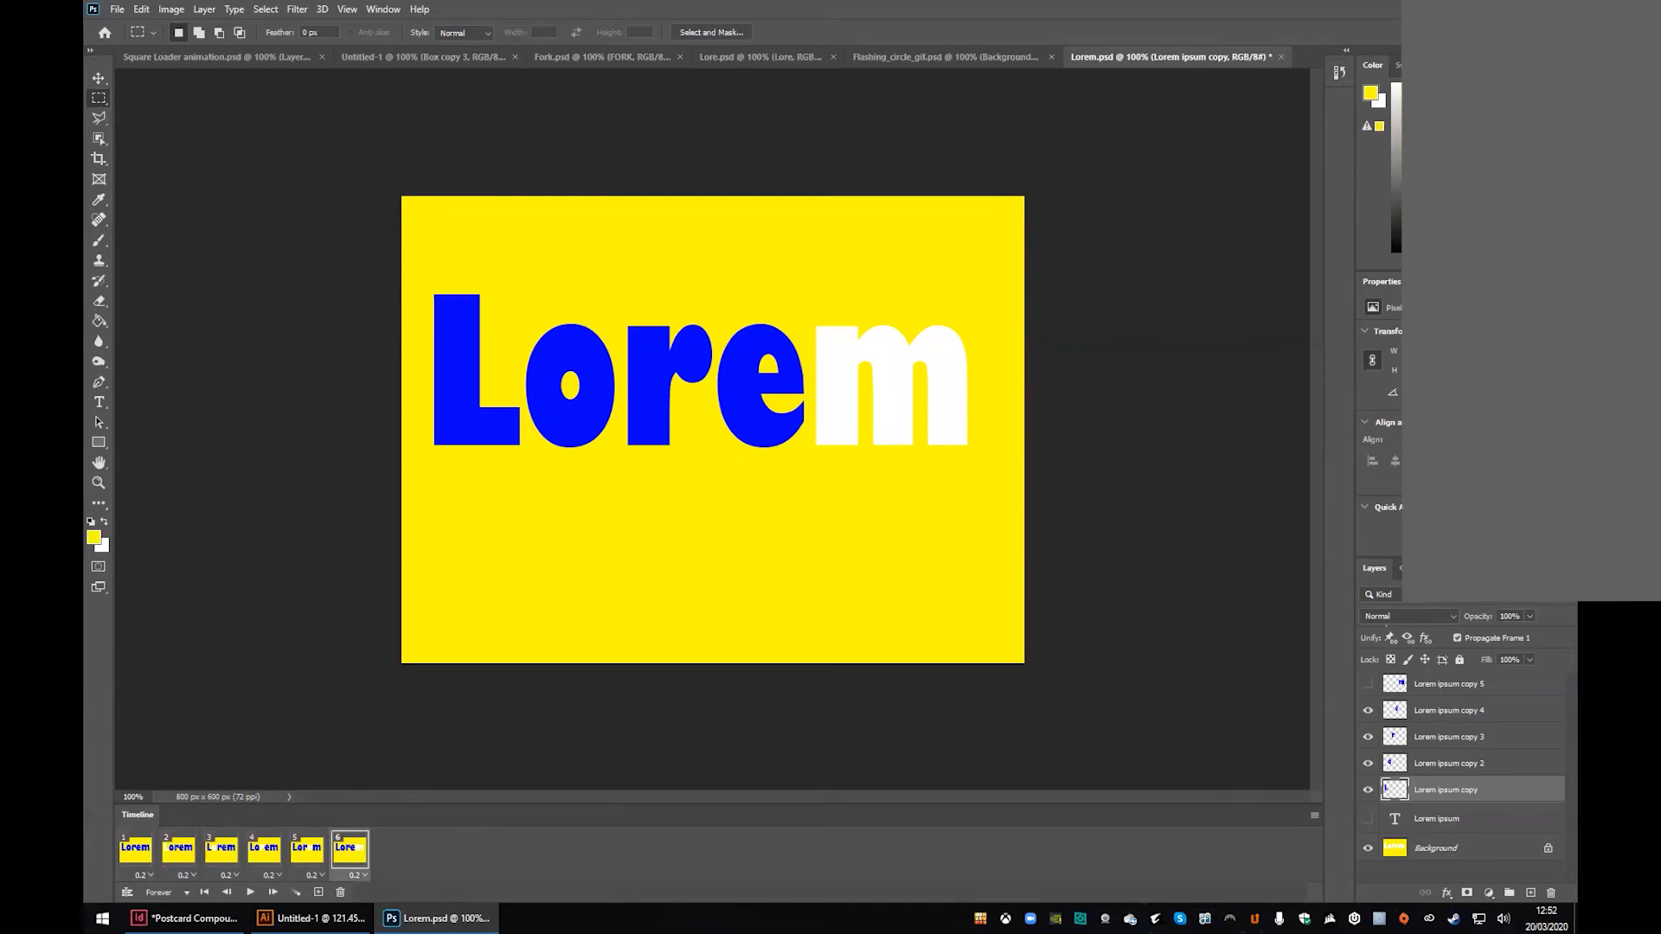
Step: Duplicate frame 1, move the copy to the end as frame 7, and duplicate it twice to make nine frames
left_click(127, 853)
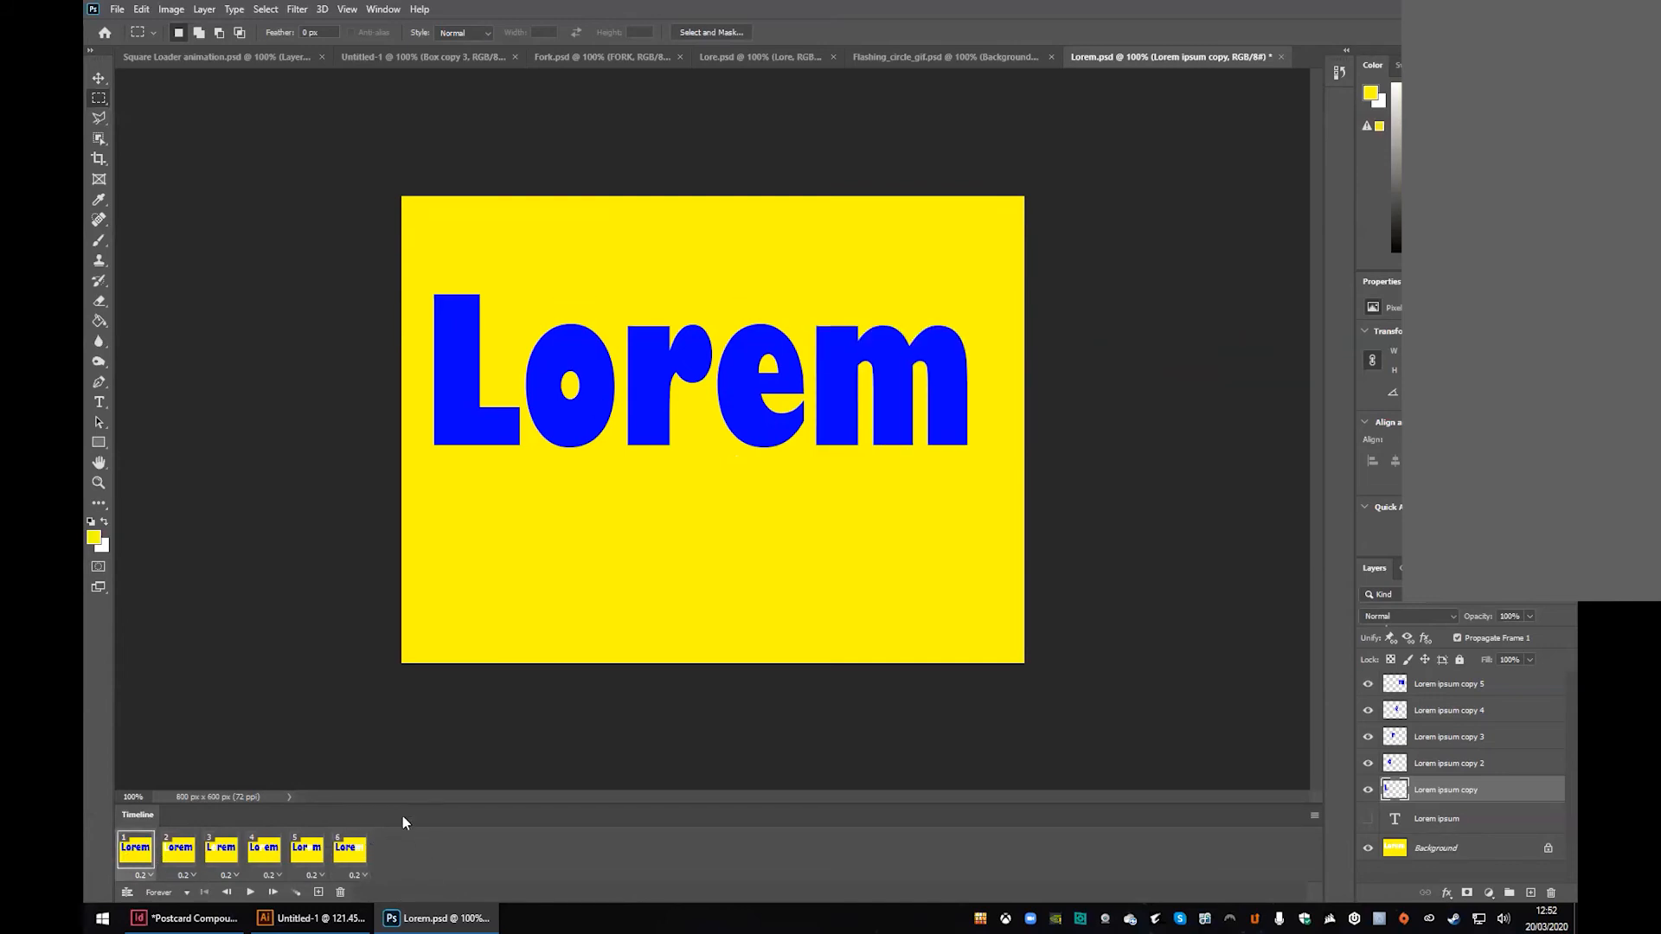
left_click(318, 893)
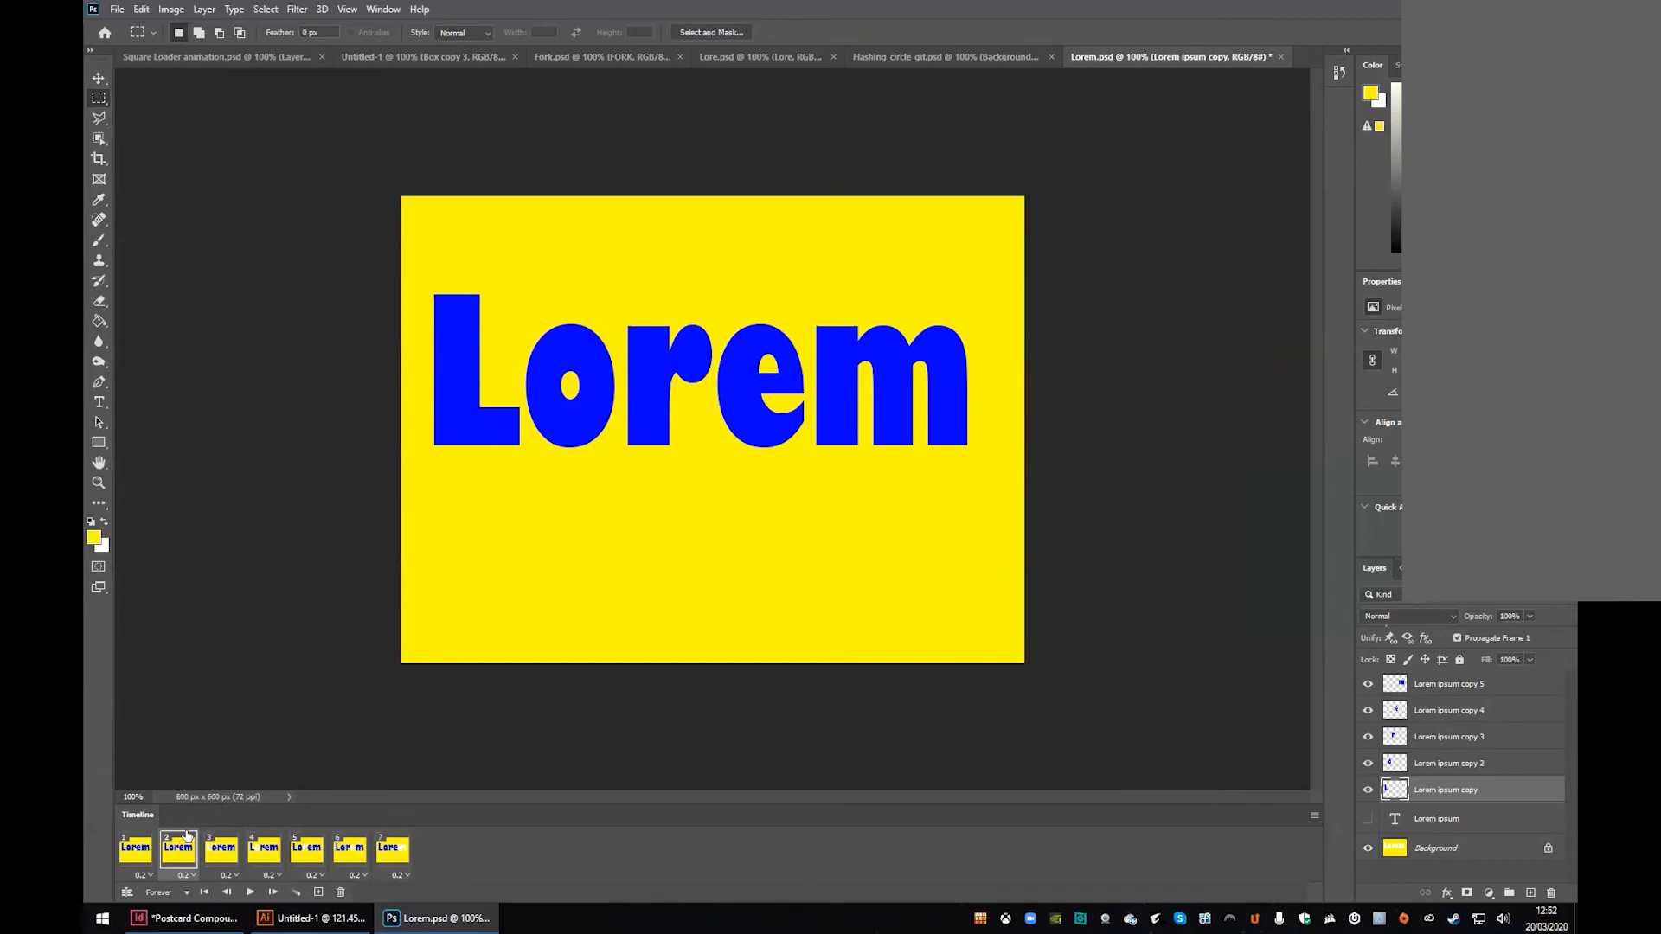
left_click_drag(187, 836, 419, 848)
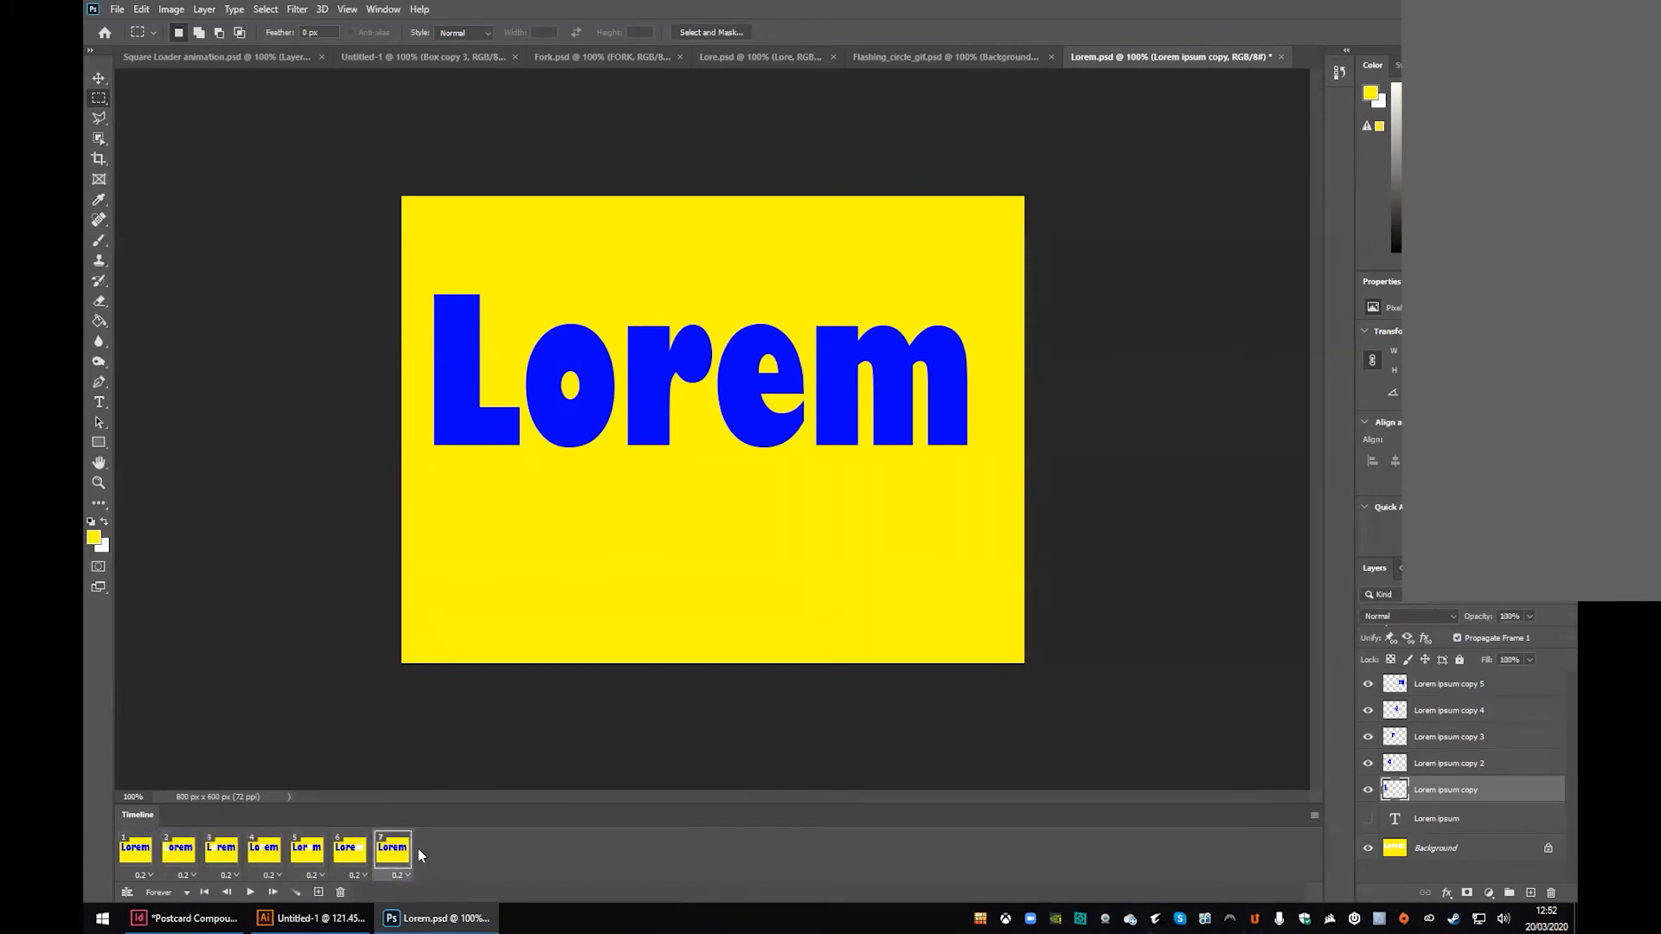
left_click(317, 892)
left_click(313, 893)
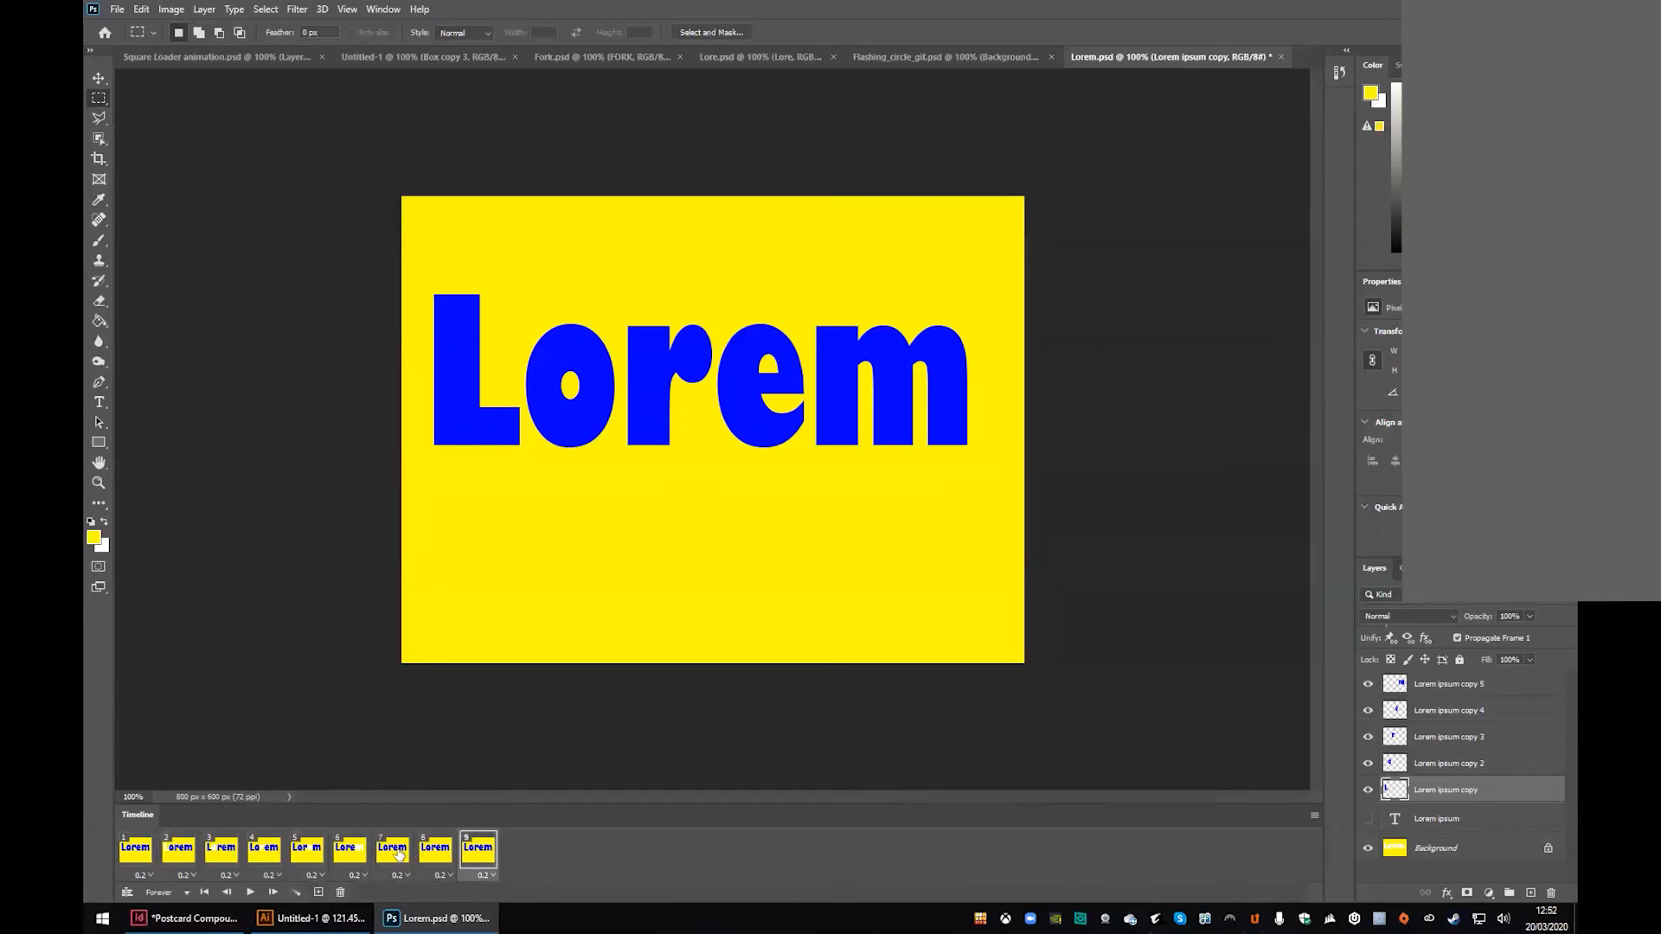
Step: Hide all five blue letter layers in frames 7 and 9, and return to frame 1
left_click(398, 853)
left_click_drag(1374, 763, 1363, 682)
left_click(1368, 789)
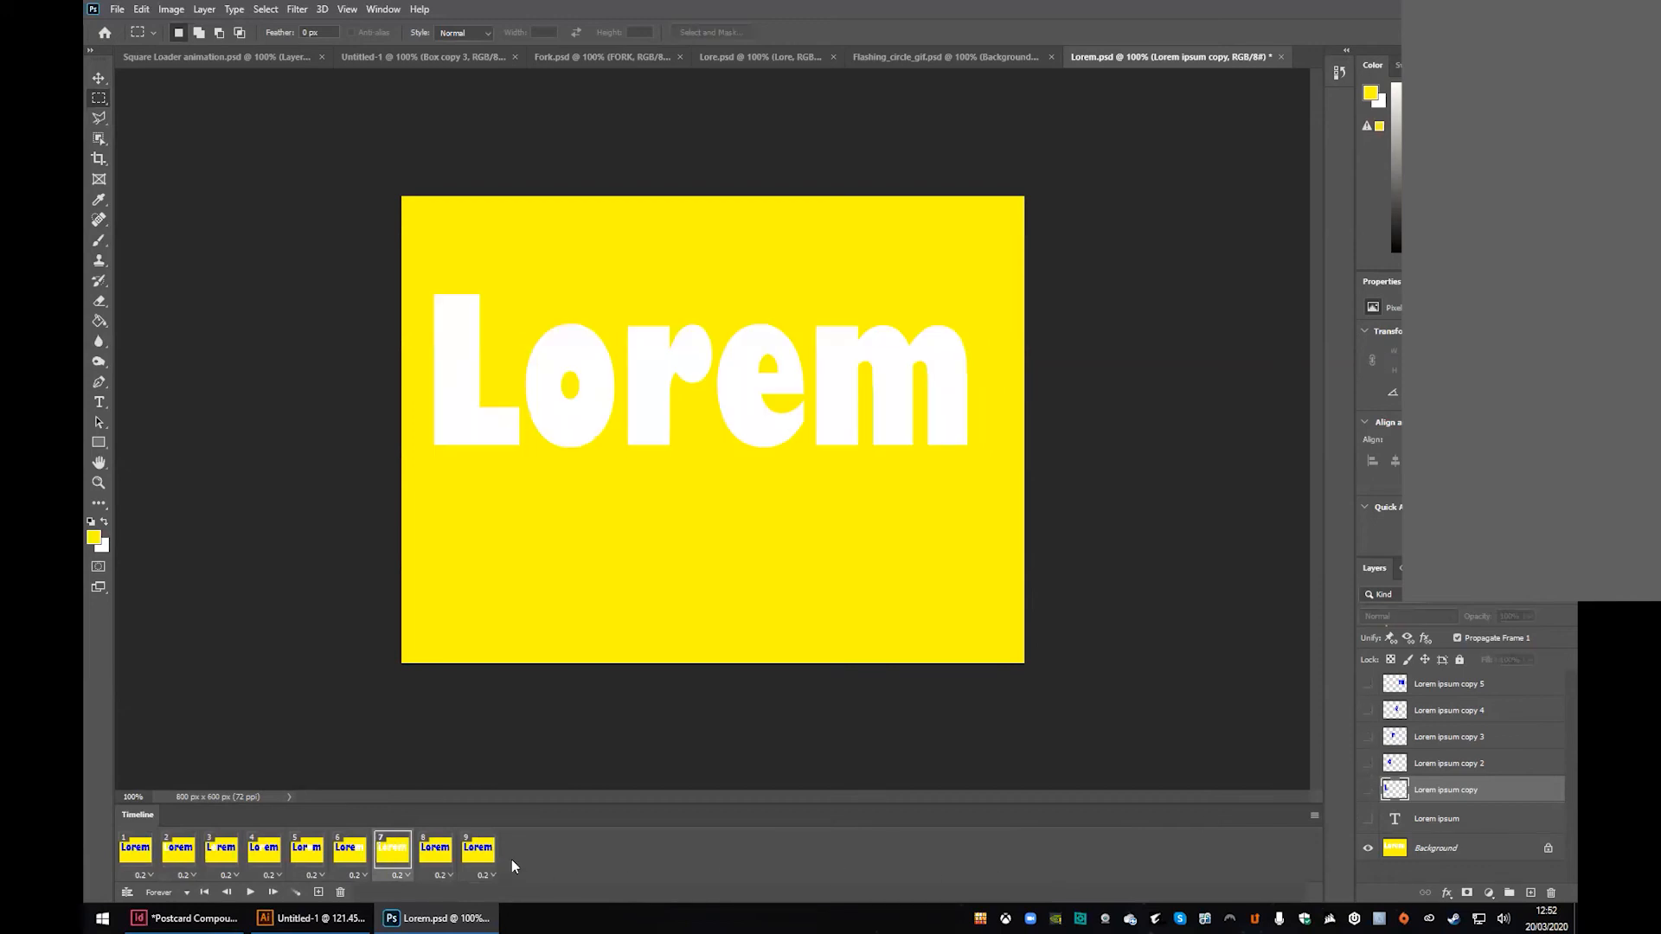
left_click(437, 852)
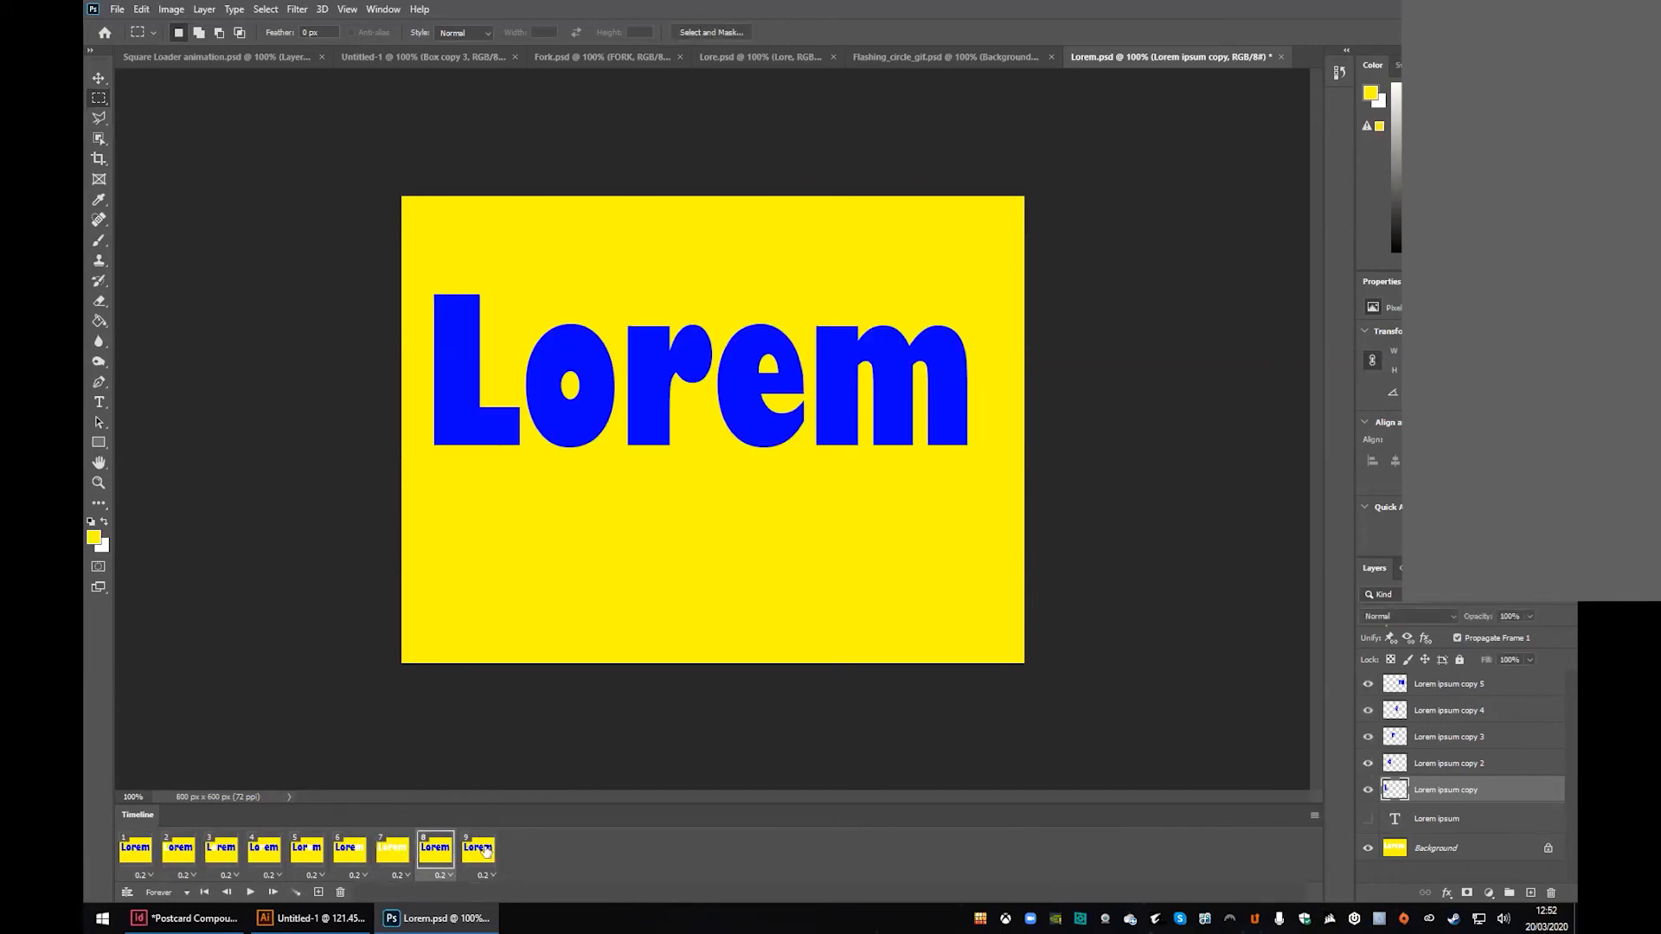
left_click(484, 850)
left_click(1368, 789)
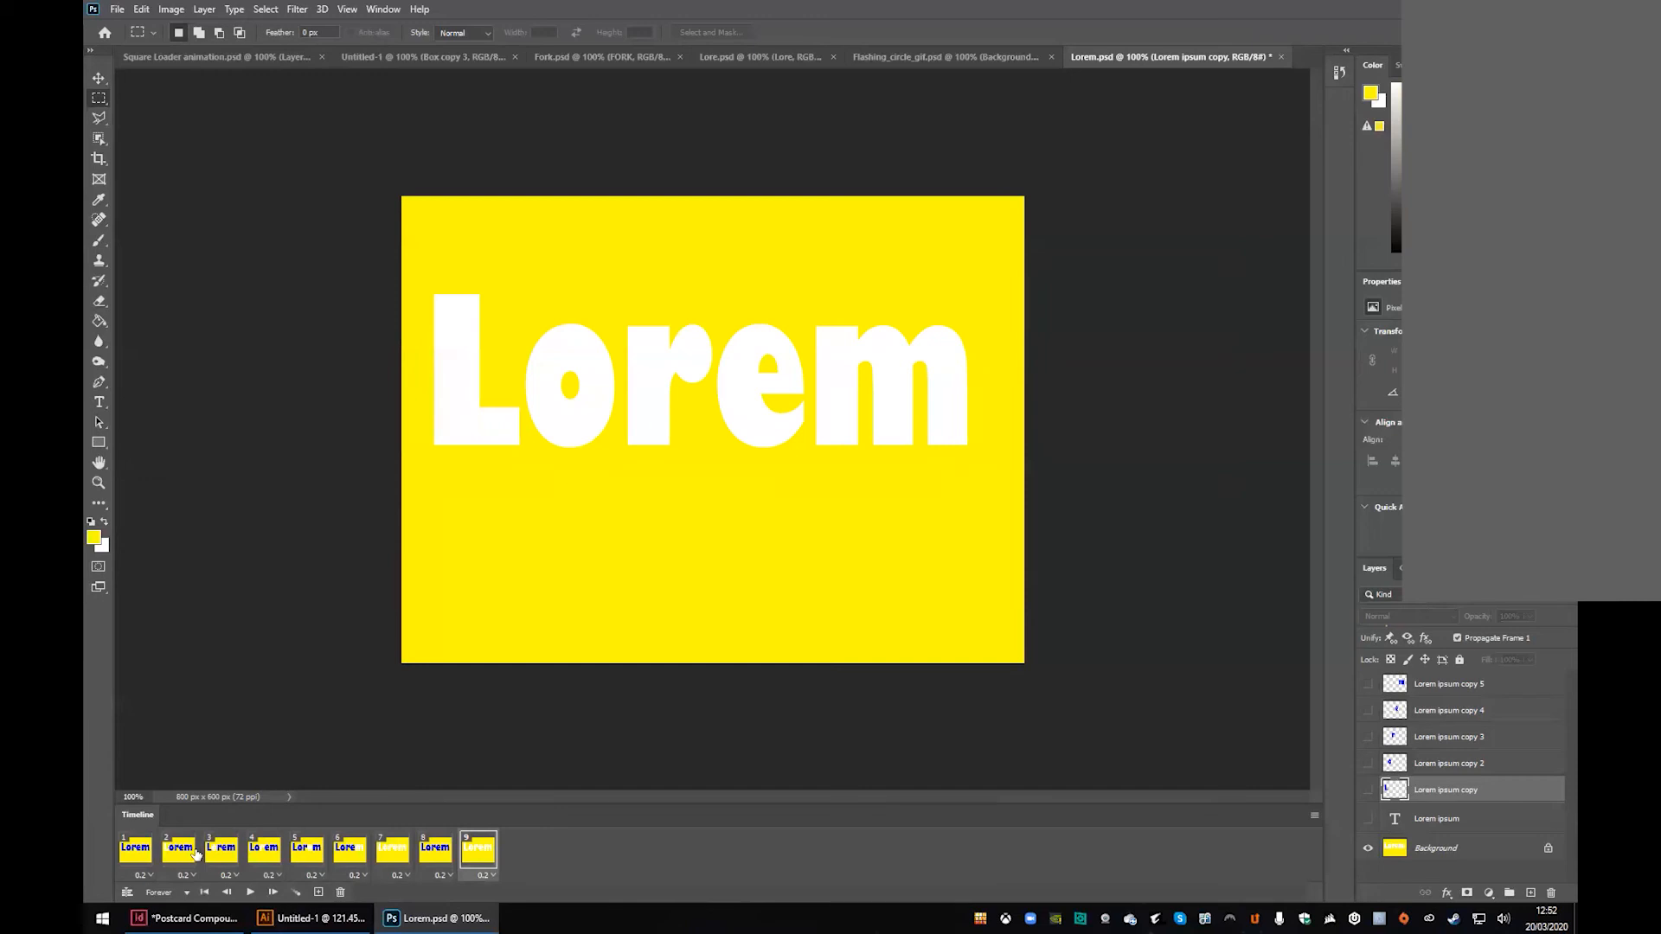
left_click(136, 849)
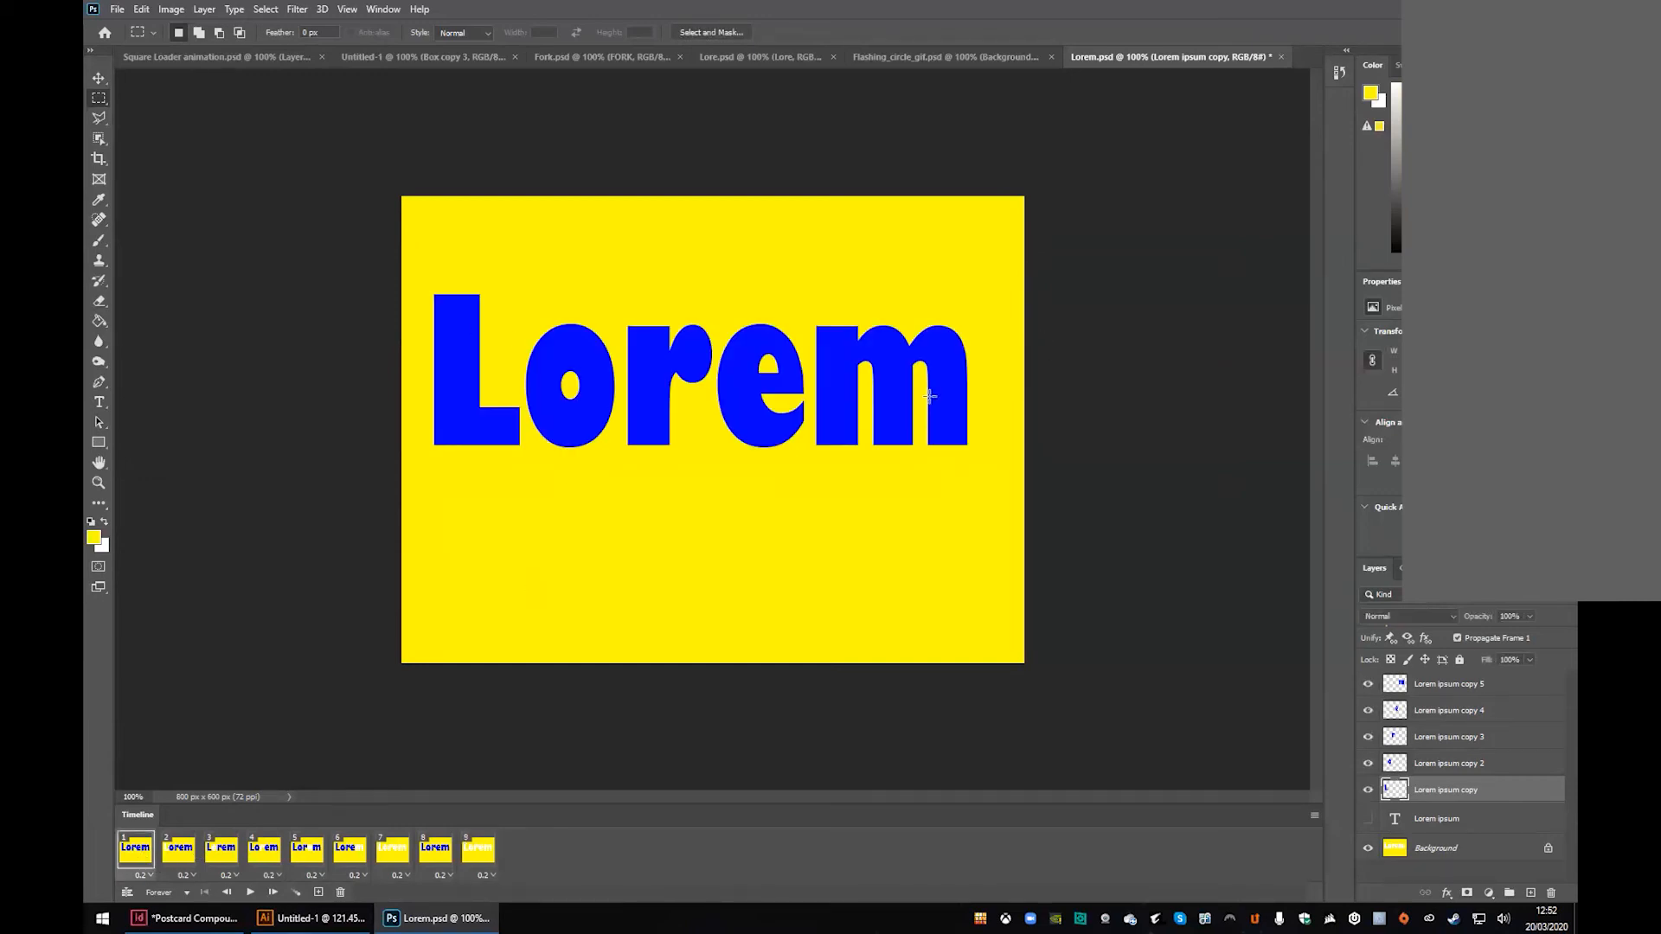
Step: Step through animation frames 2 to 9 to check which letters are hidden in each, and return to frame 1
left_click(181, 849)
left_click(219, 851)
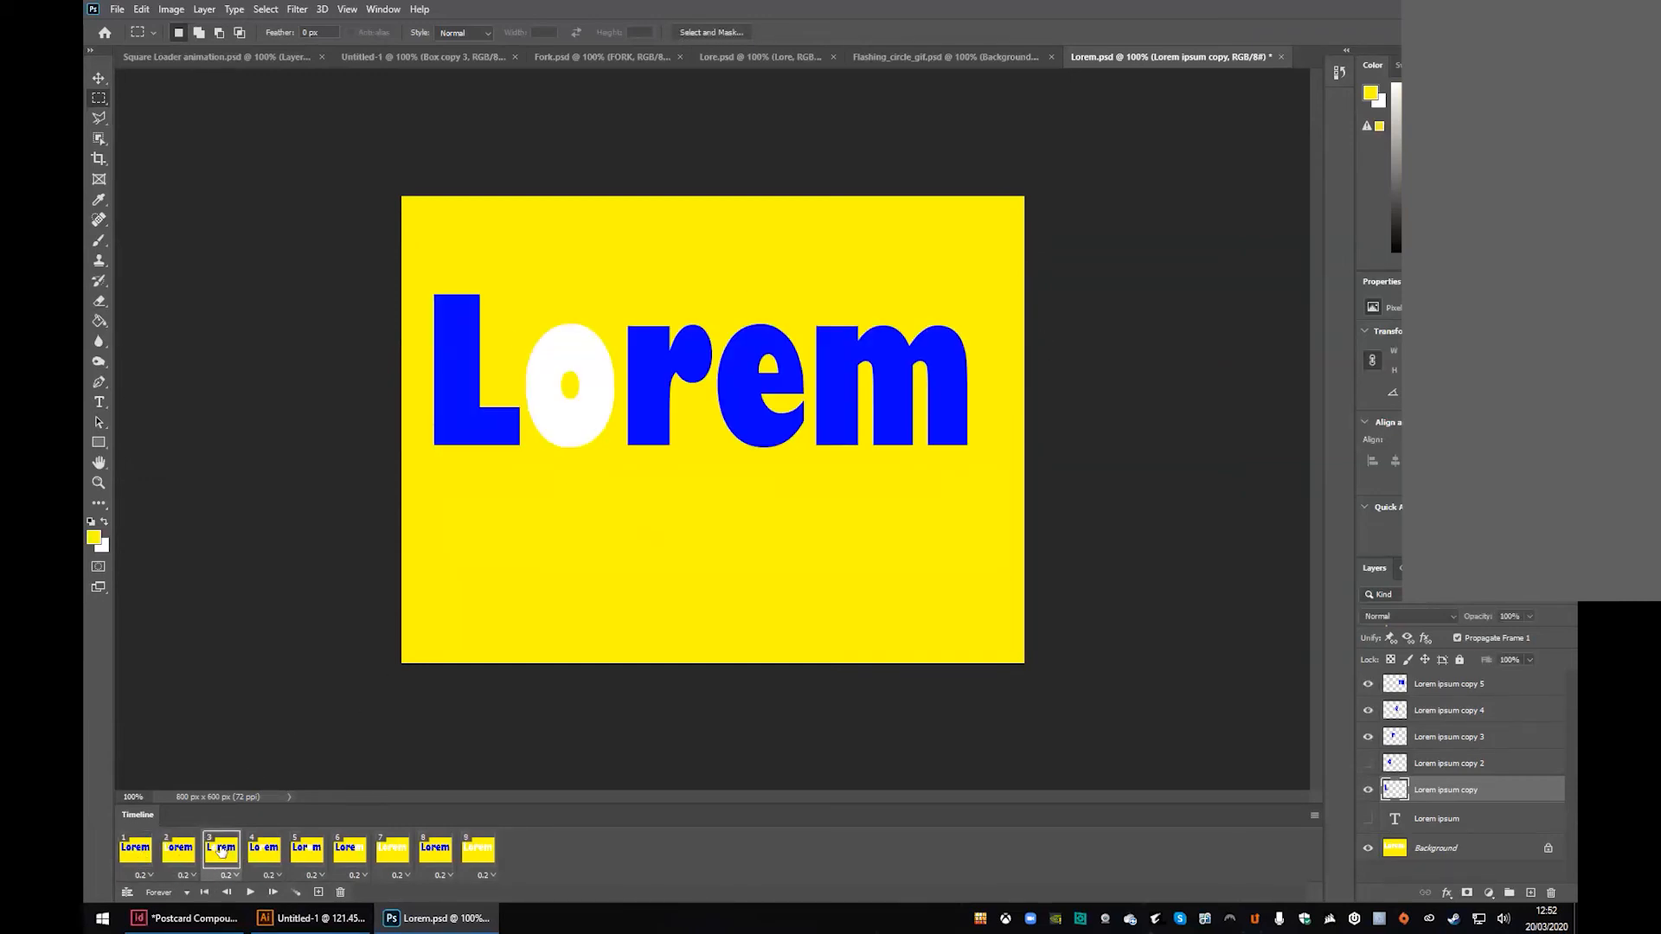
left_click(264, 851)
left_click(304, 853)
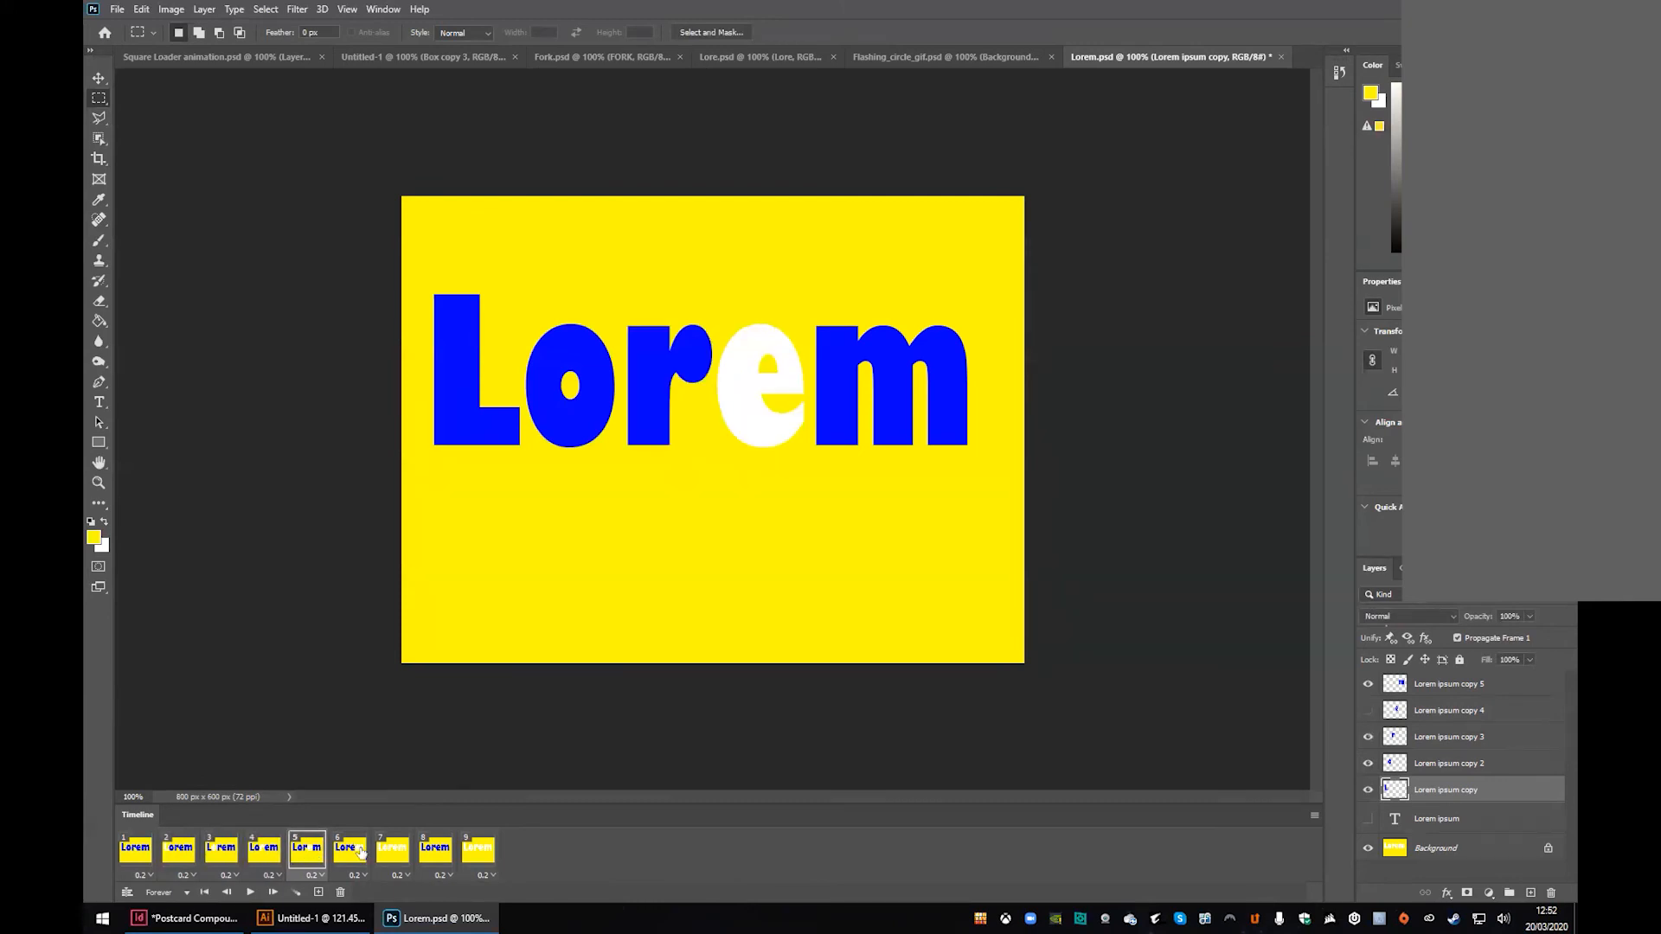
left_click(355, 875)
left_click(531, 813)
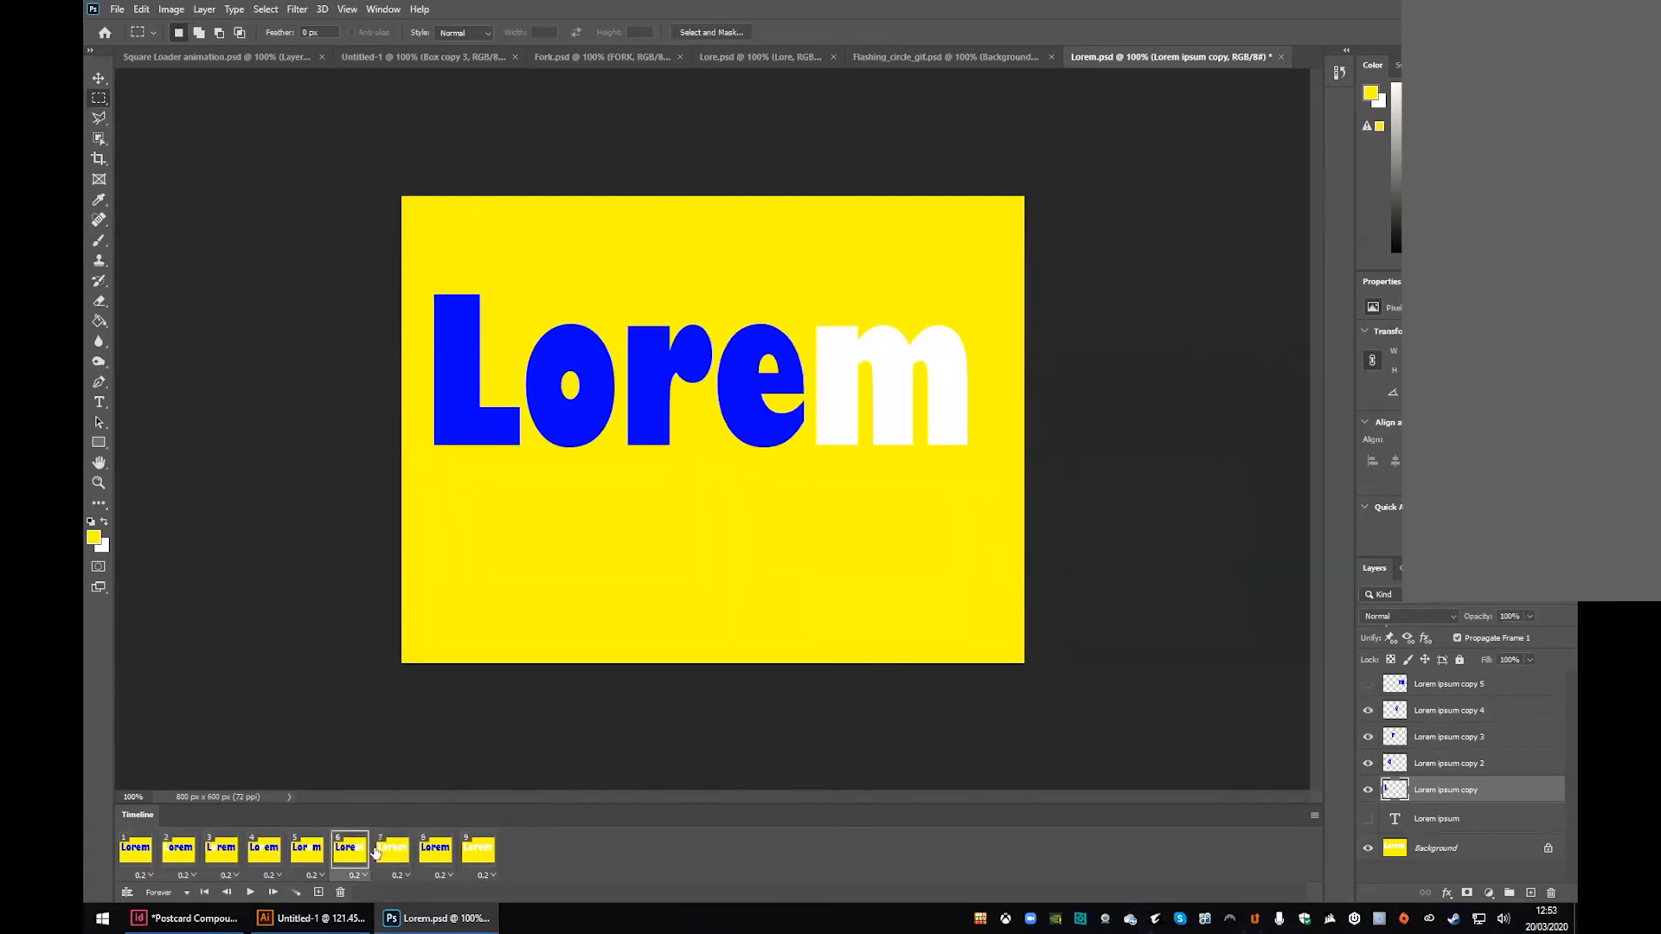
left_click(392, 851)
left_click(437, 853)
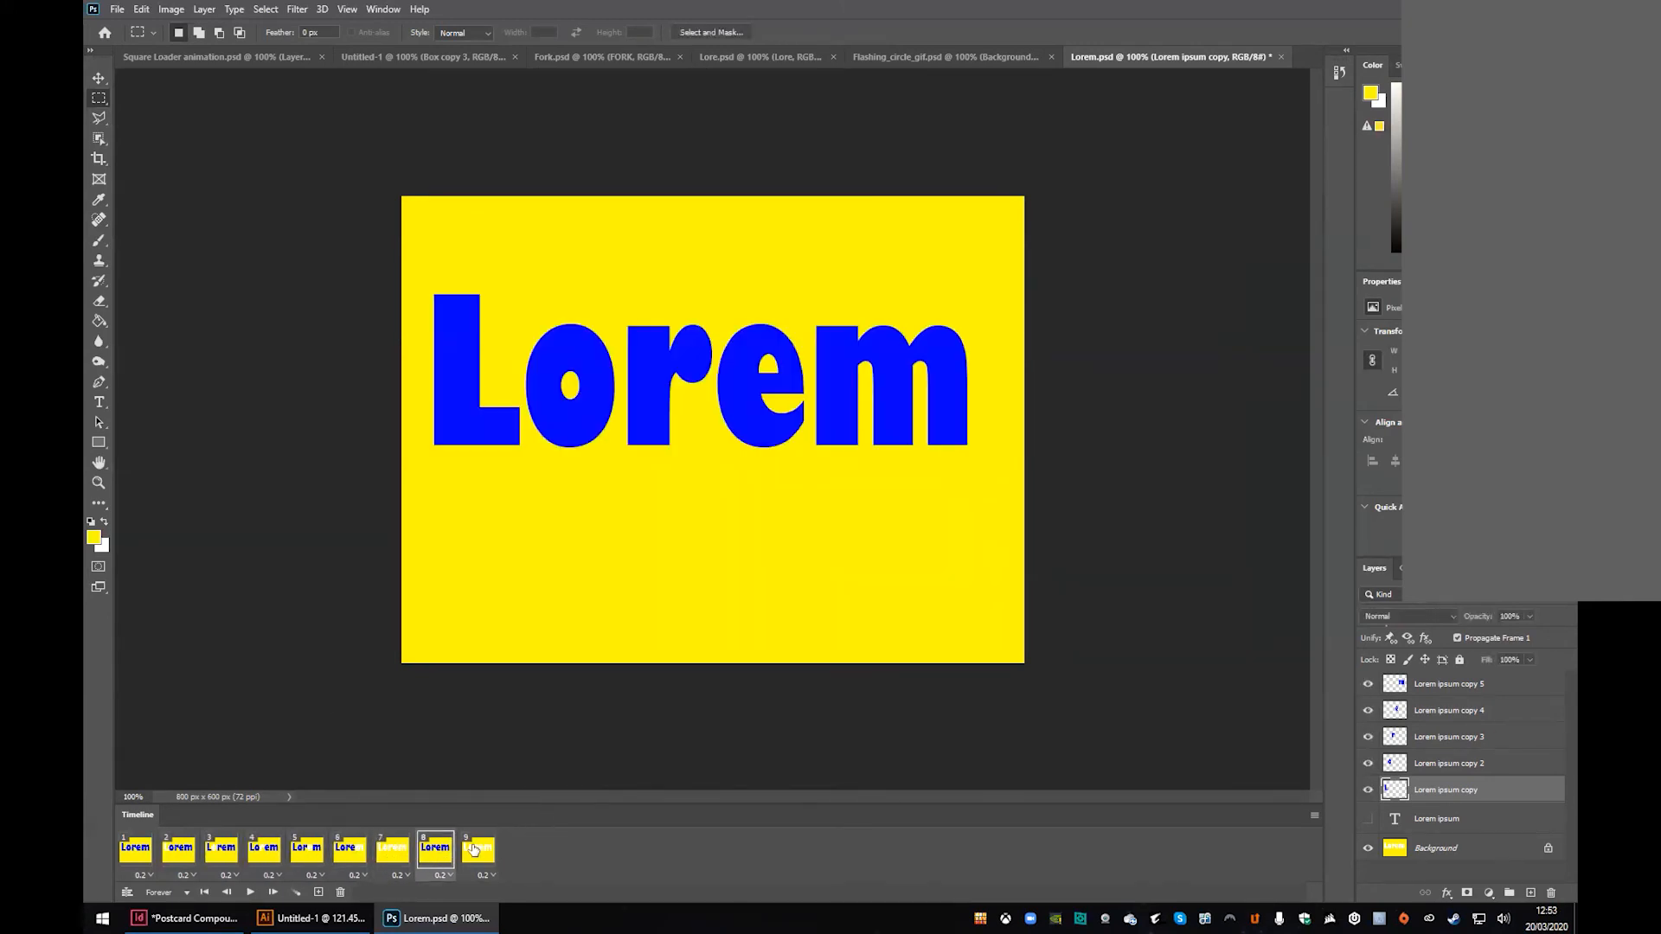
left_click(479, 850)
left_click(138, 850)
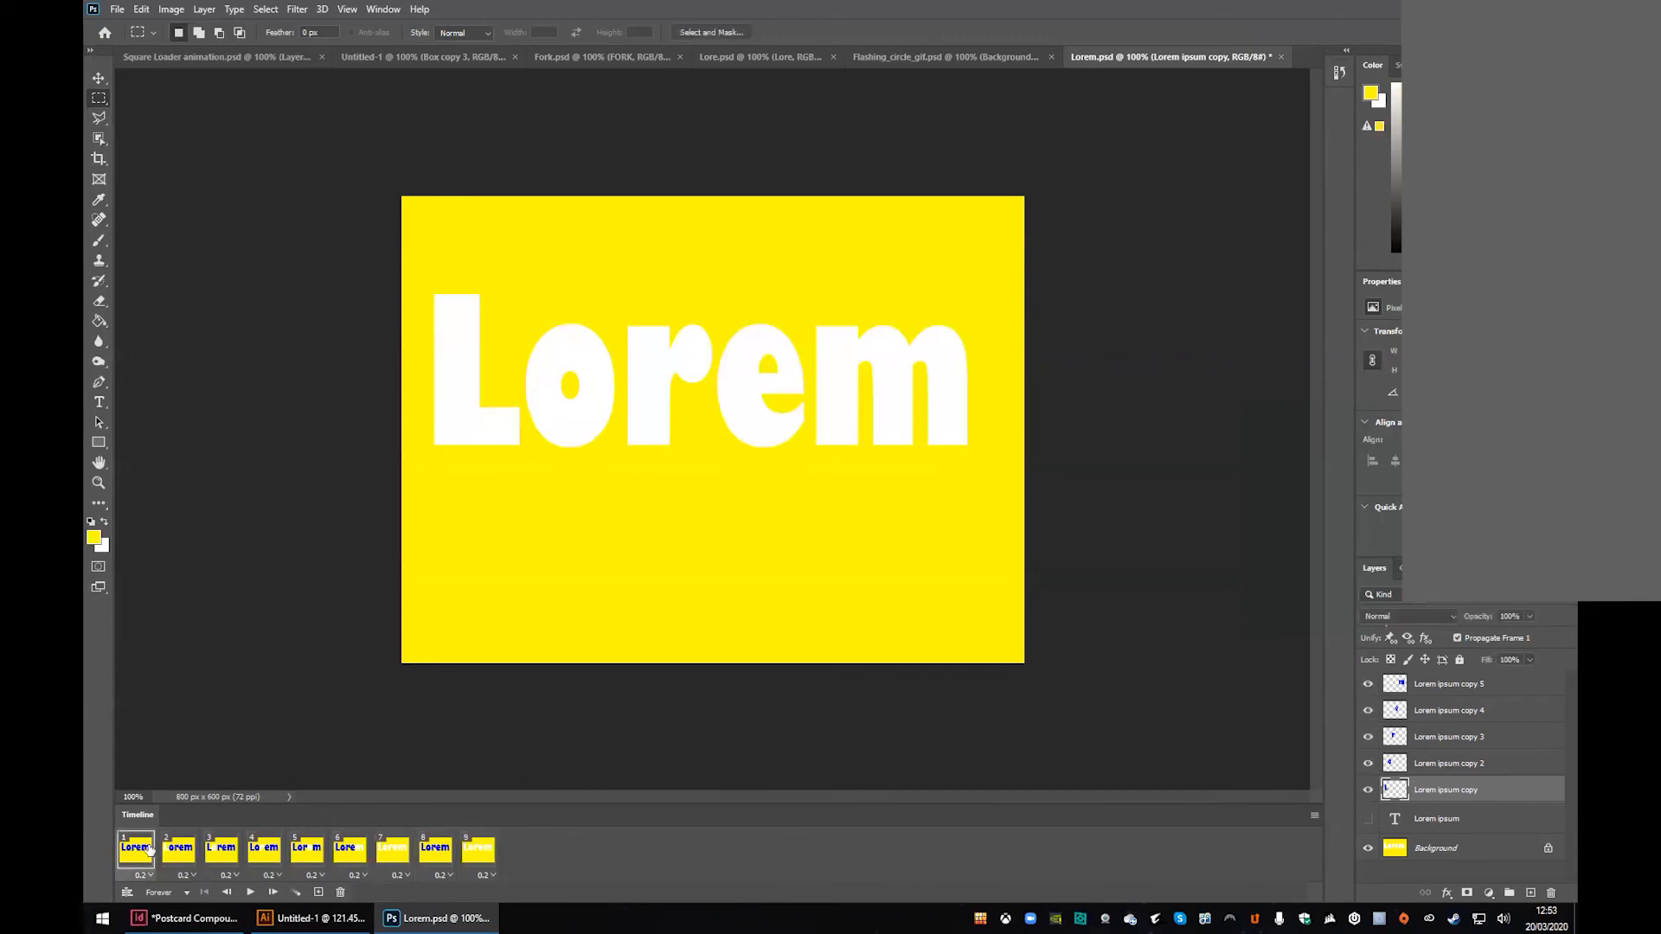
Step: Play the nine-frame animation to check the letter sequence and flashing, stop it, and return to frame 1
left_click(251, 893)
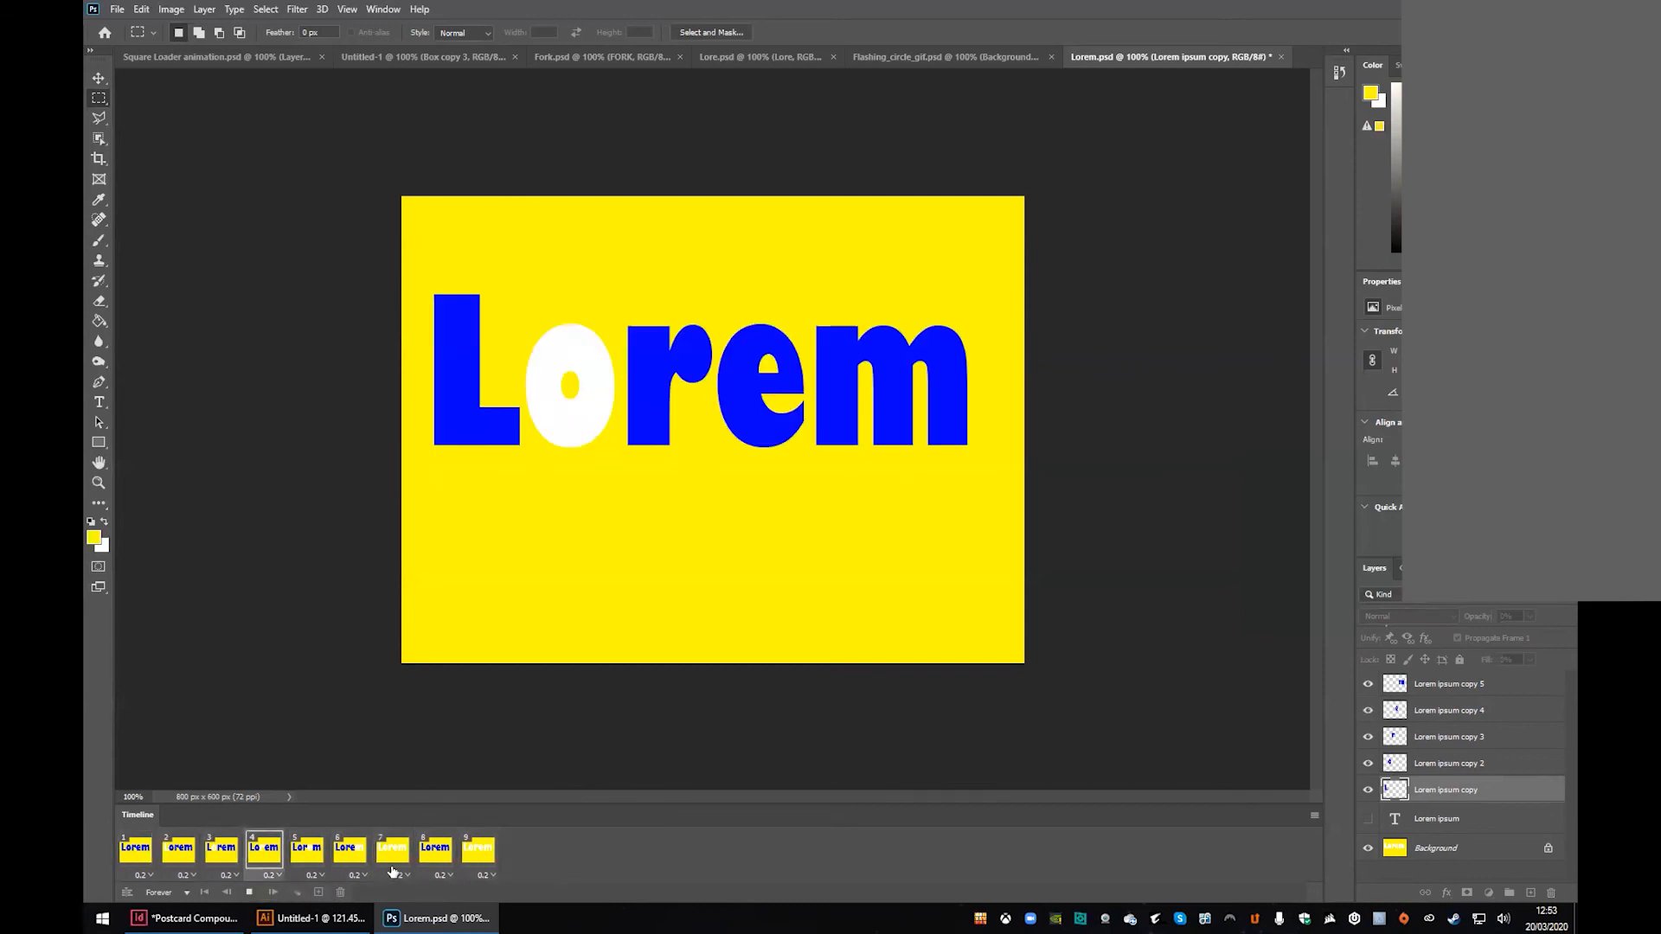
left_click(253, 892)
left_click(139, 846)
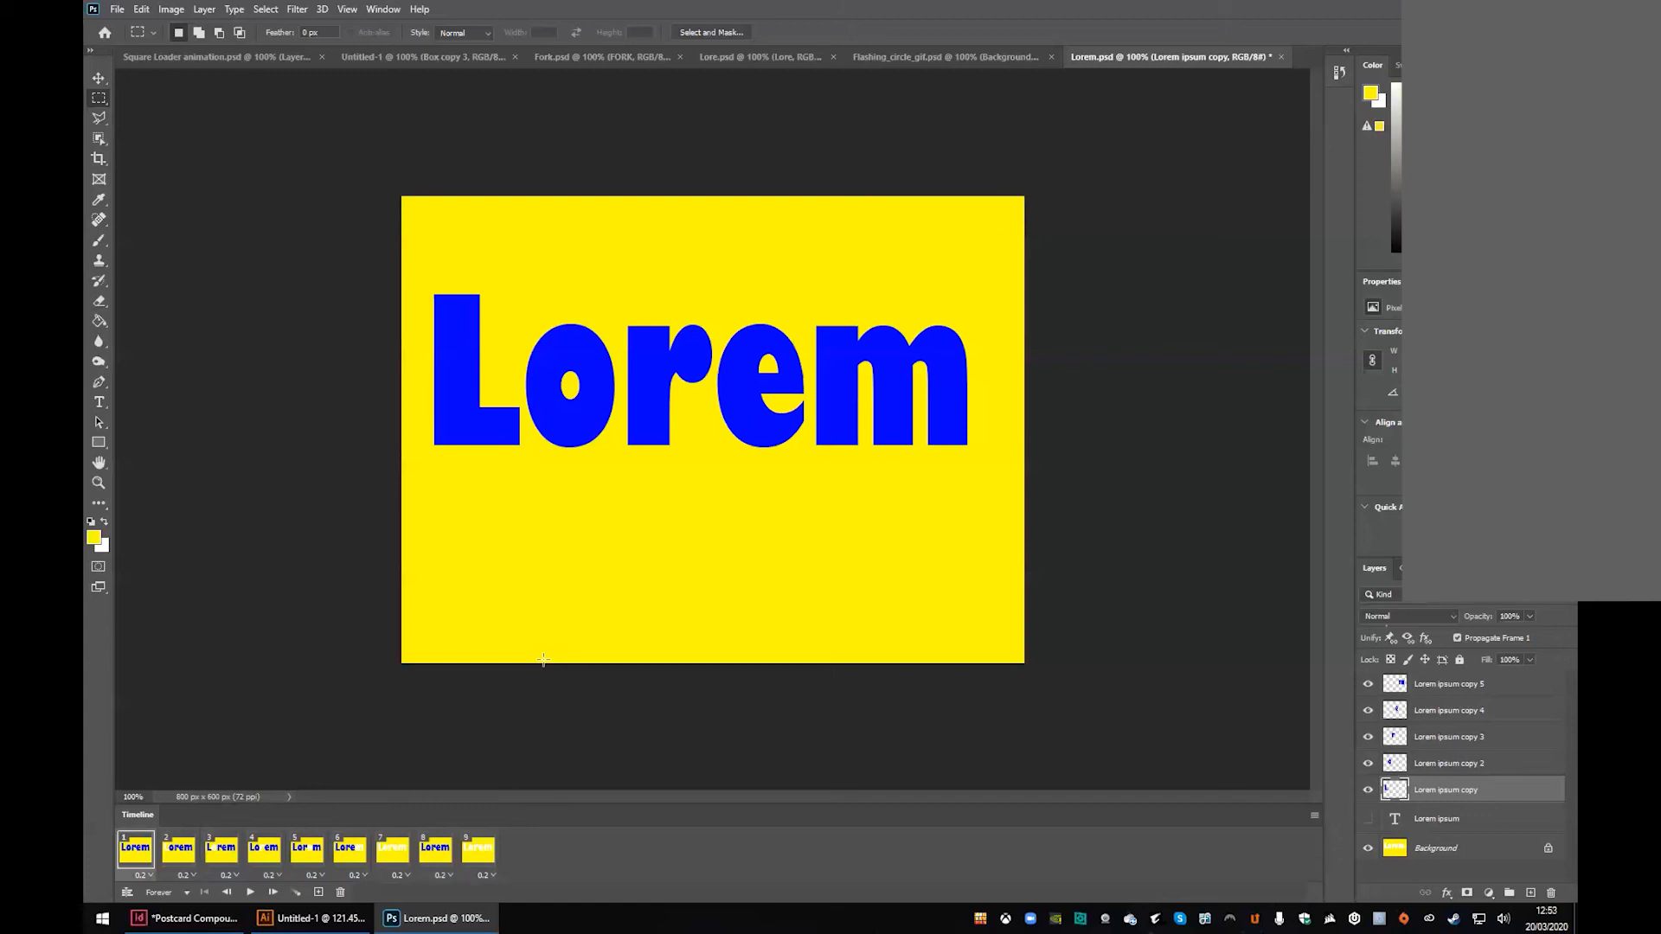
Step: Start a Save for Web (Legacy) export of the animation using the GIF 128 Dithered preset
left_click(116, 10)
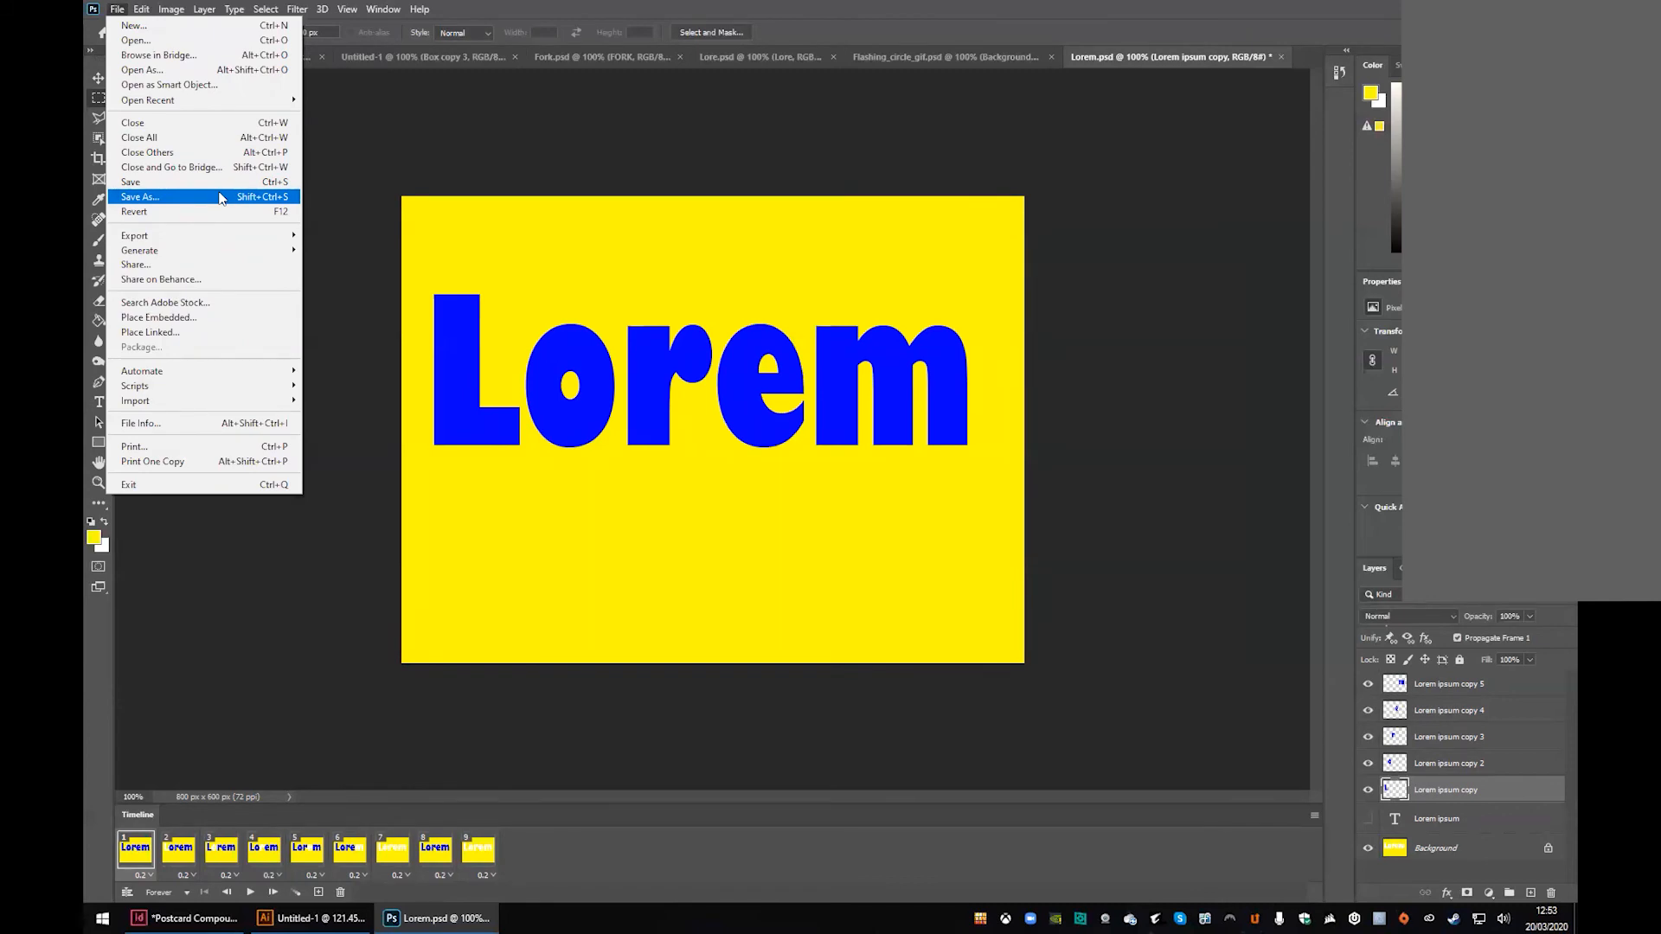
mouse_move(259, 236)
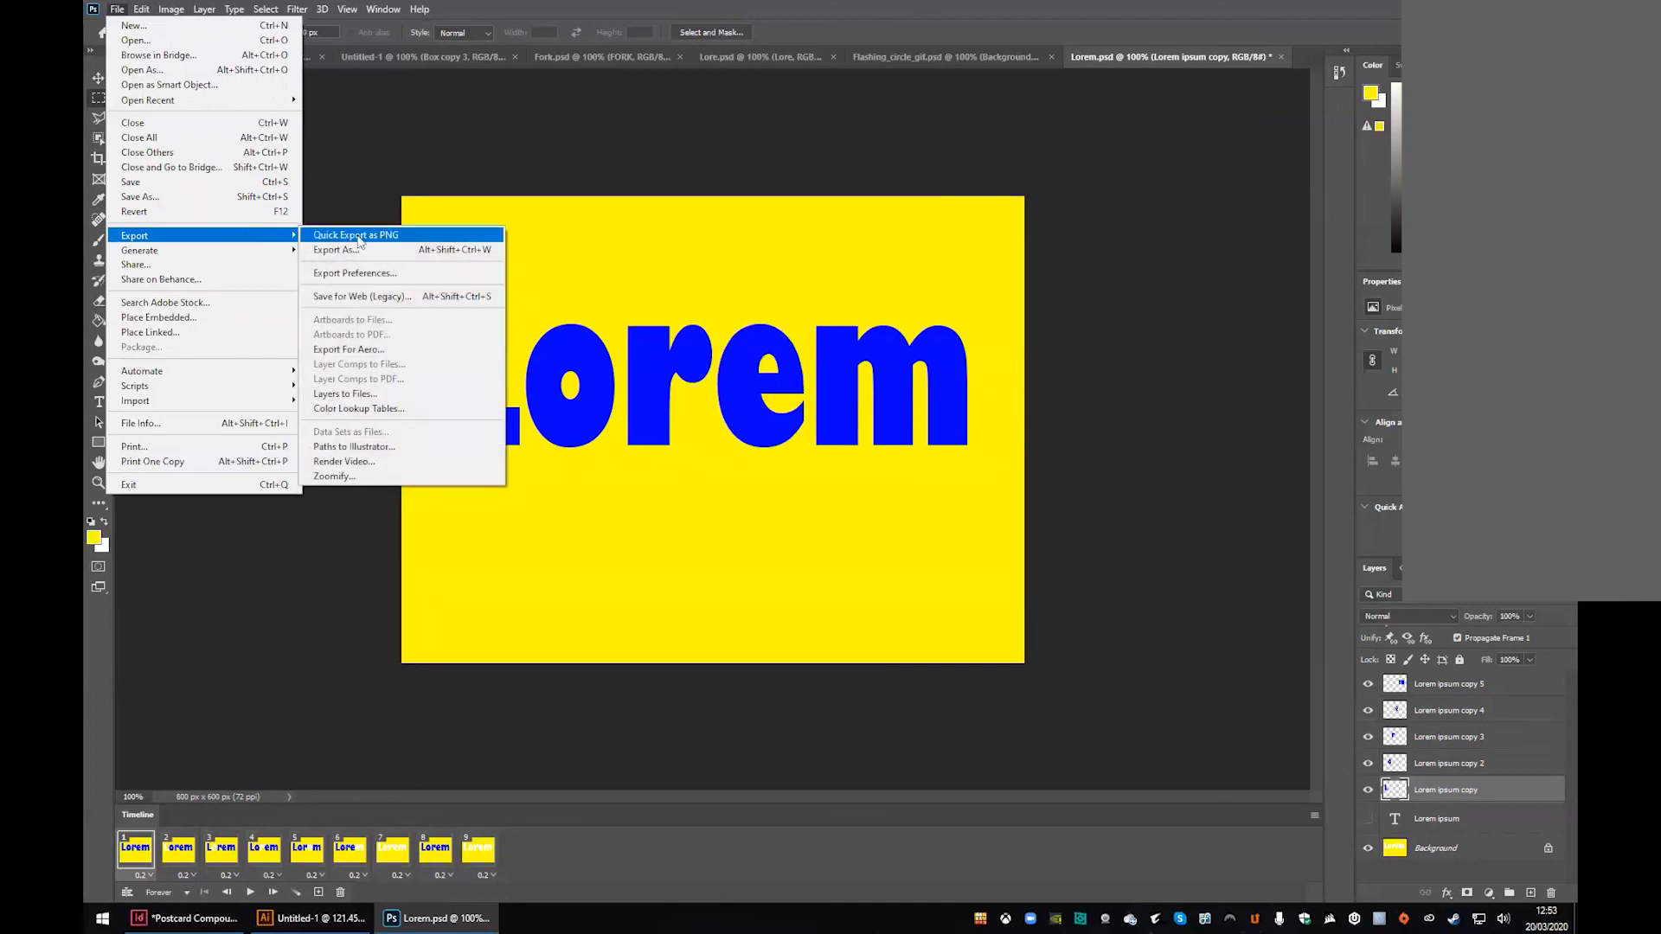
left_click(398, 299)
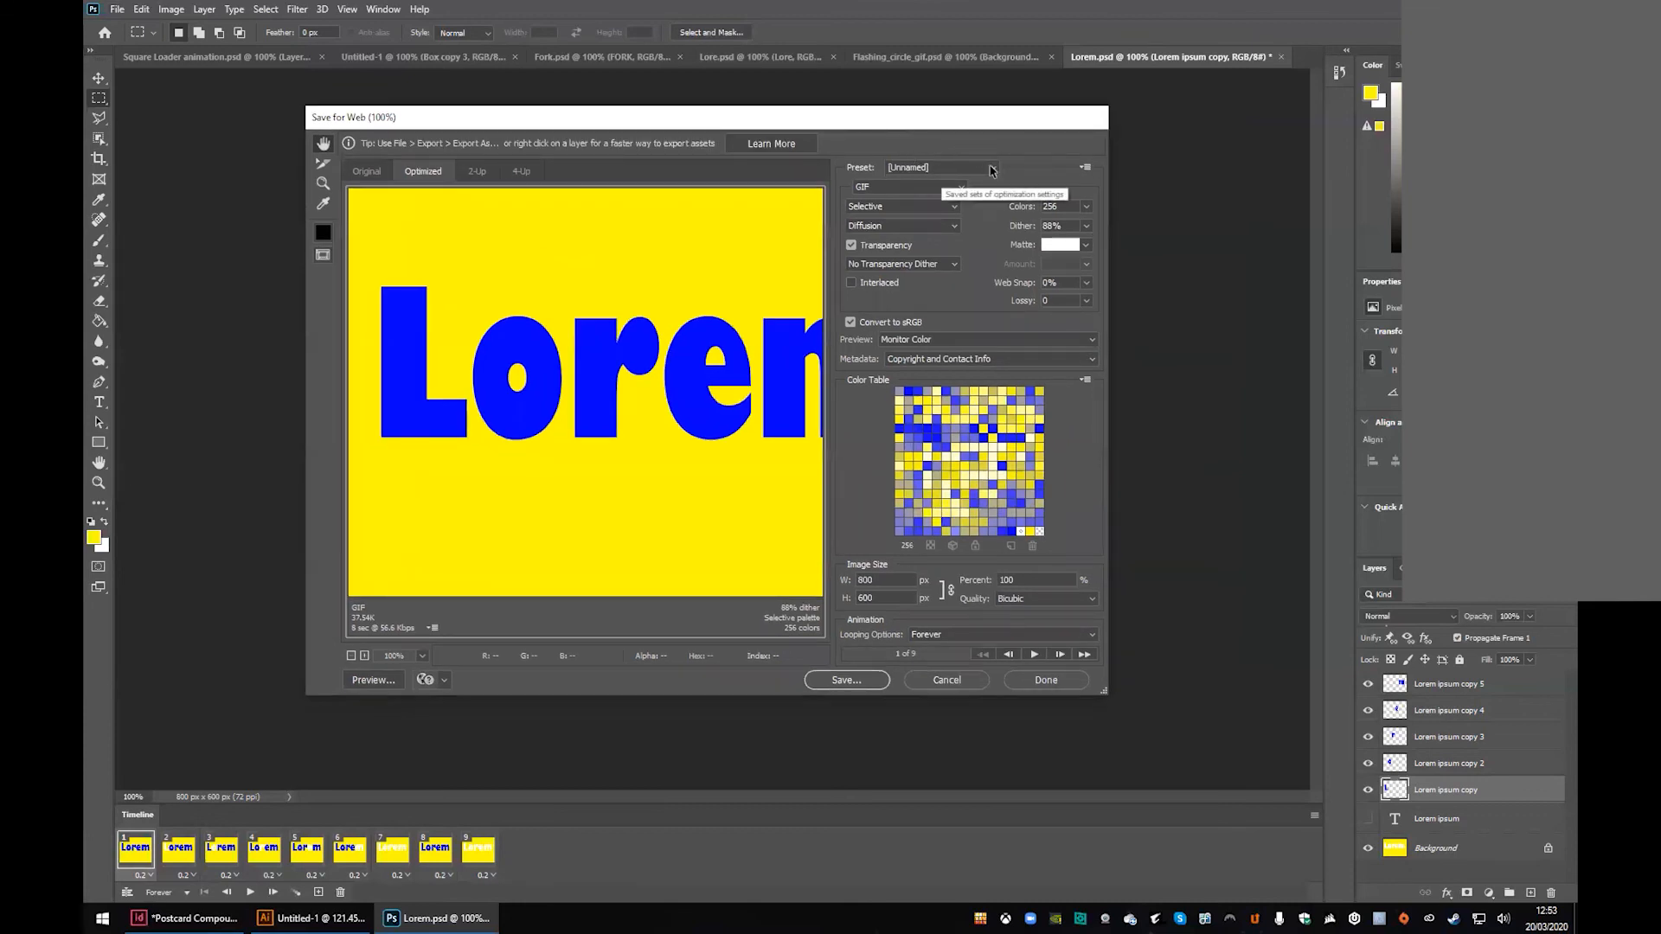
left_click(992, 167)
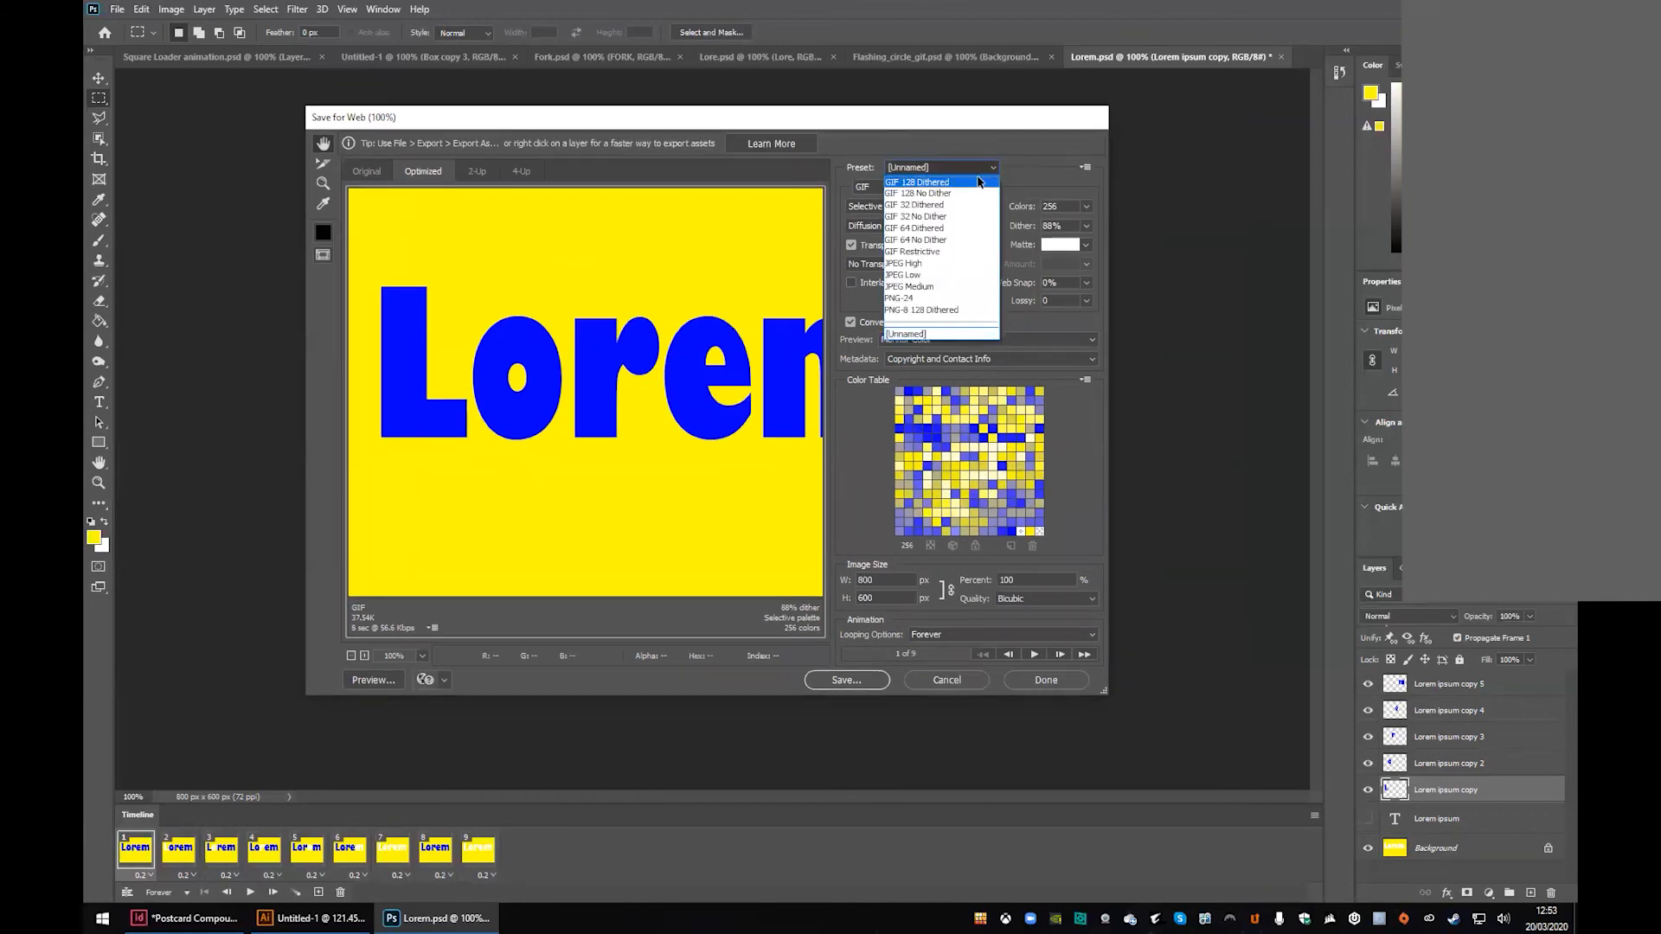
left_click(980, 181)
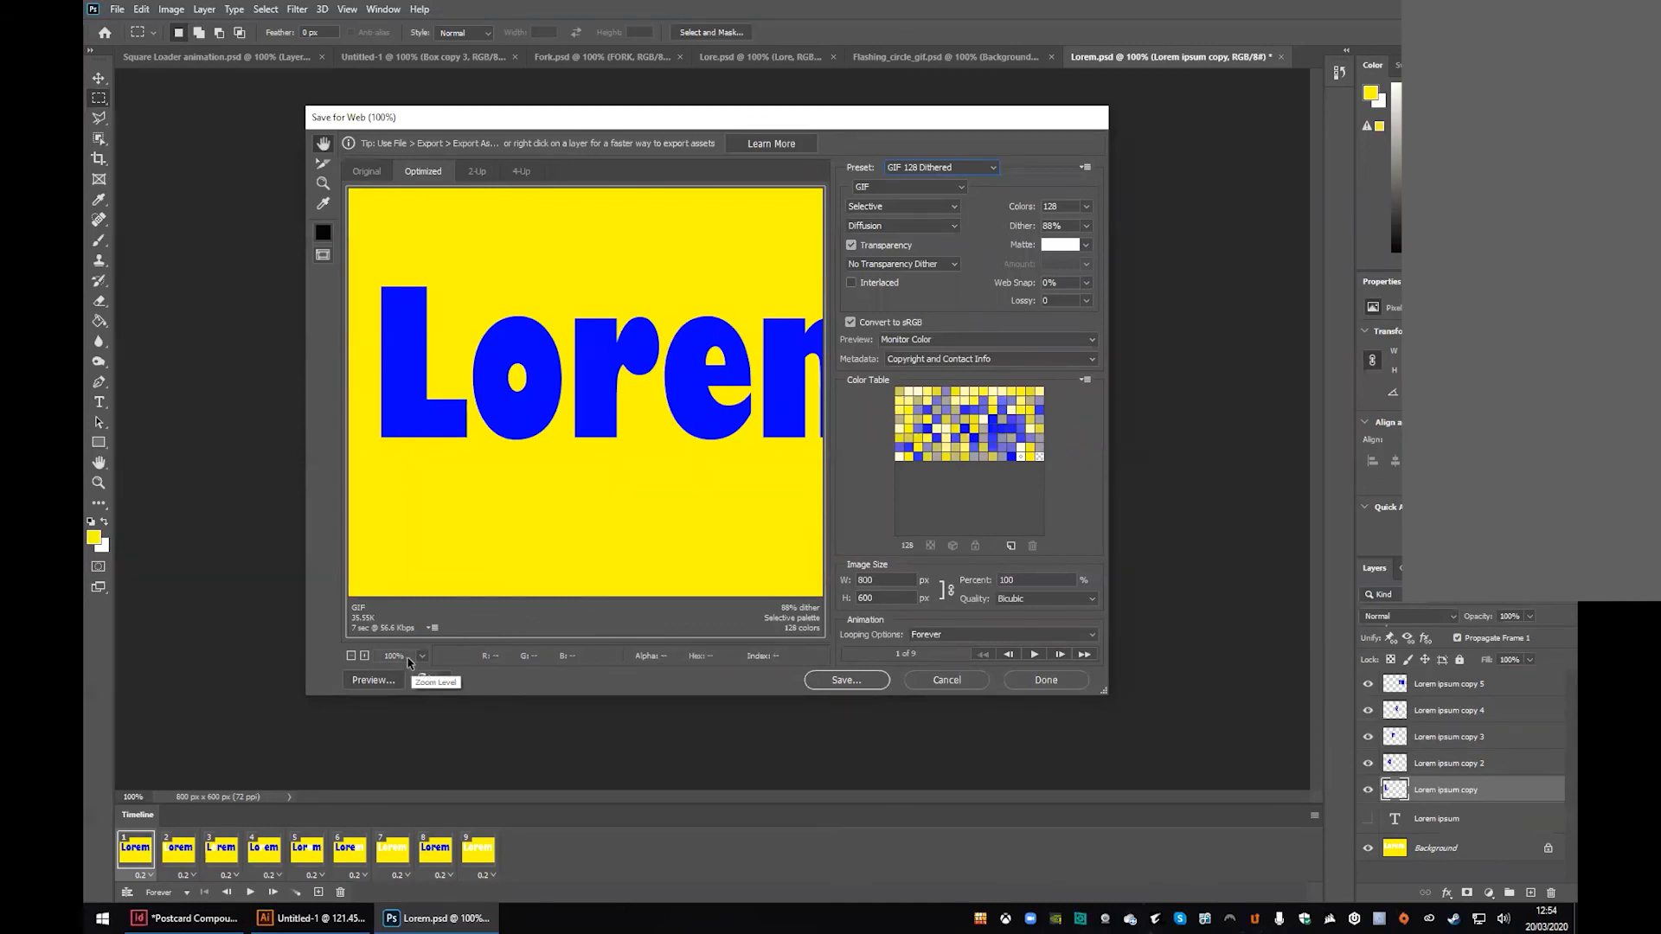
Step: Examine the letter edges of the r and e closely in the optimized GIF preview, and return to viewing the whole image
key("ctrl+plus")
key("ctrl+plus")
key("ctrl+plus")
key("ctrl+plus")
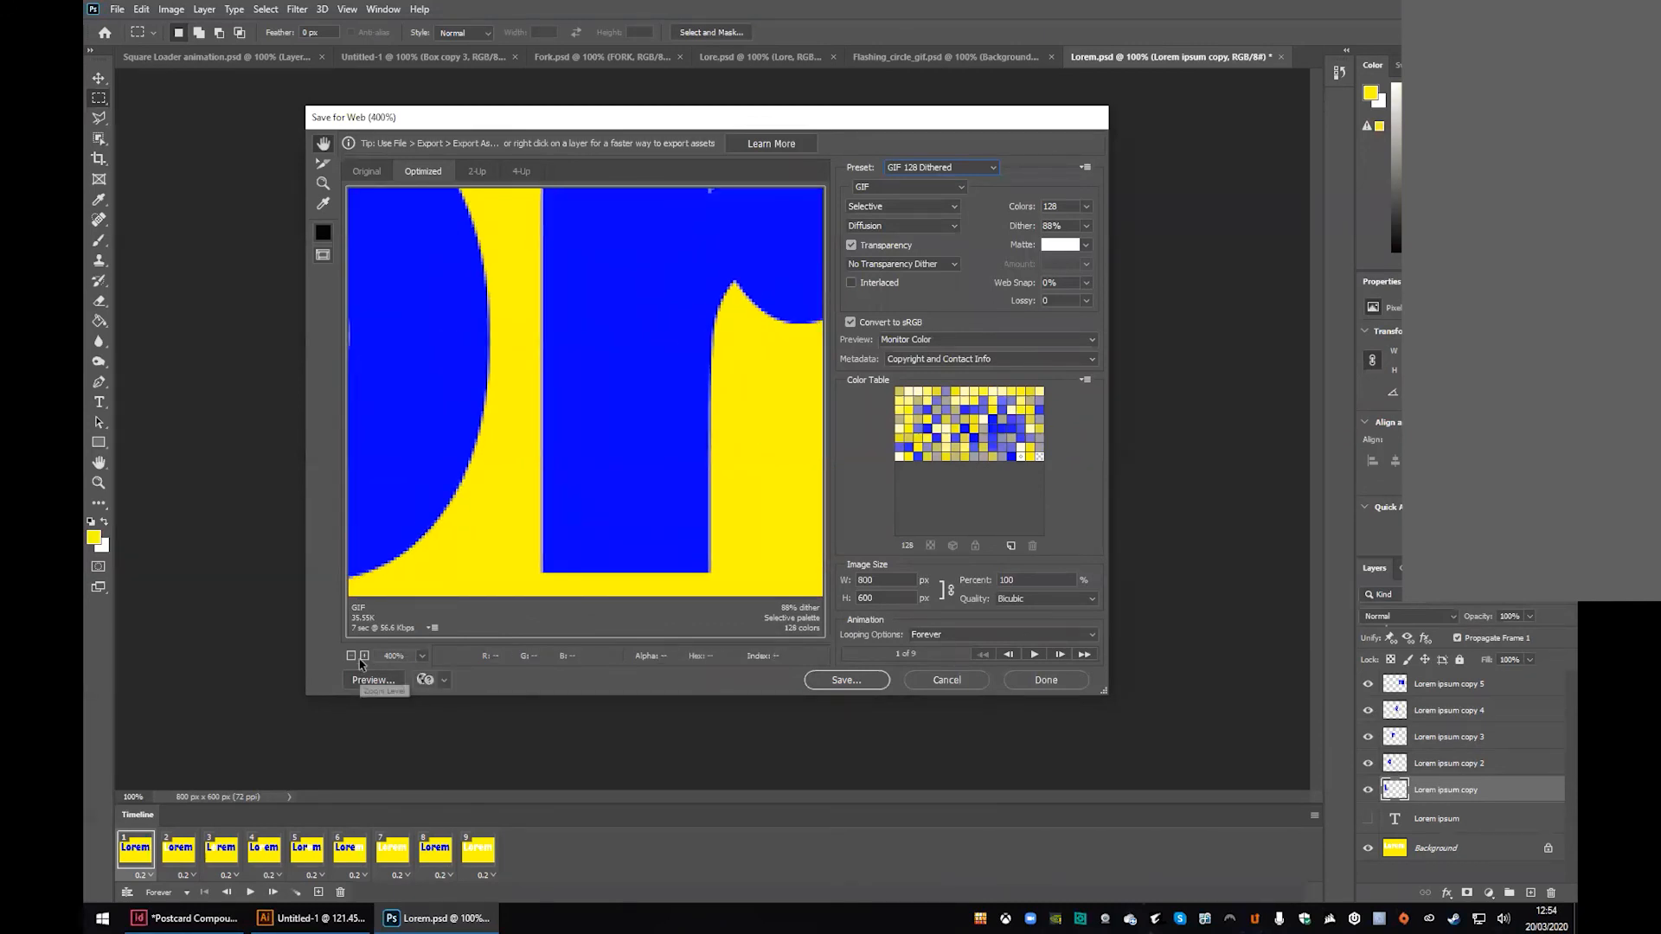
left_click_drag(706, 282, 640, 381)
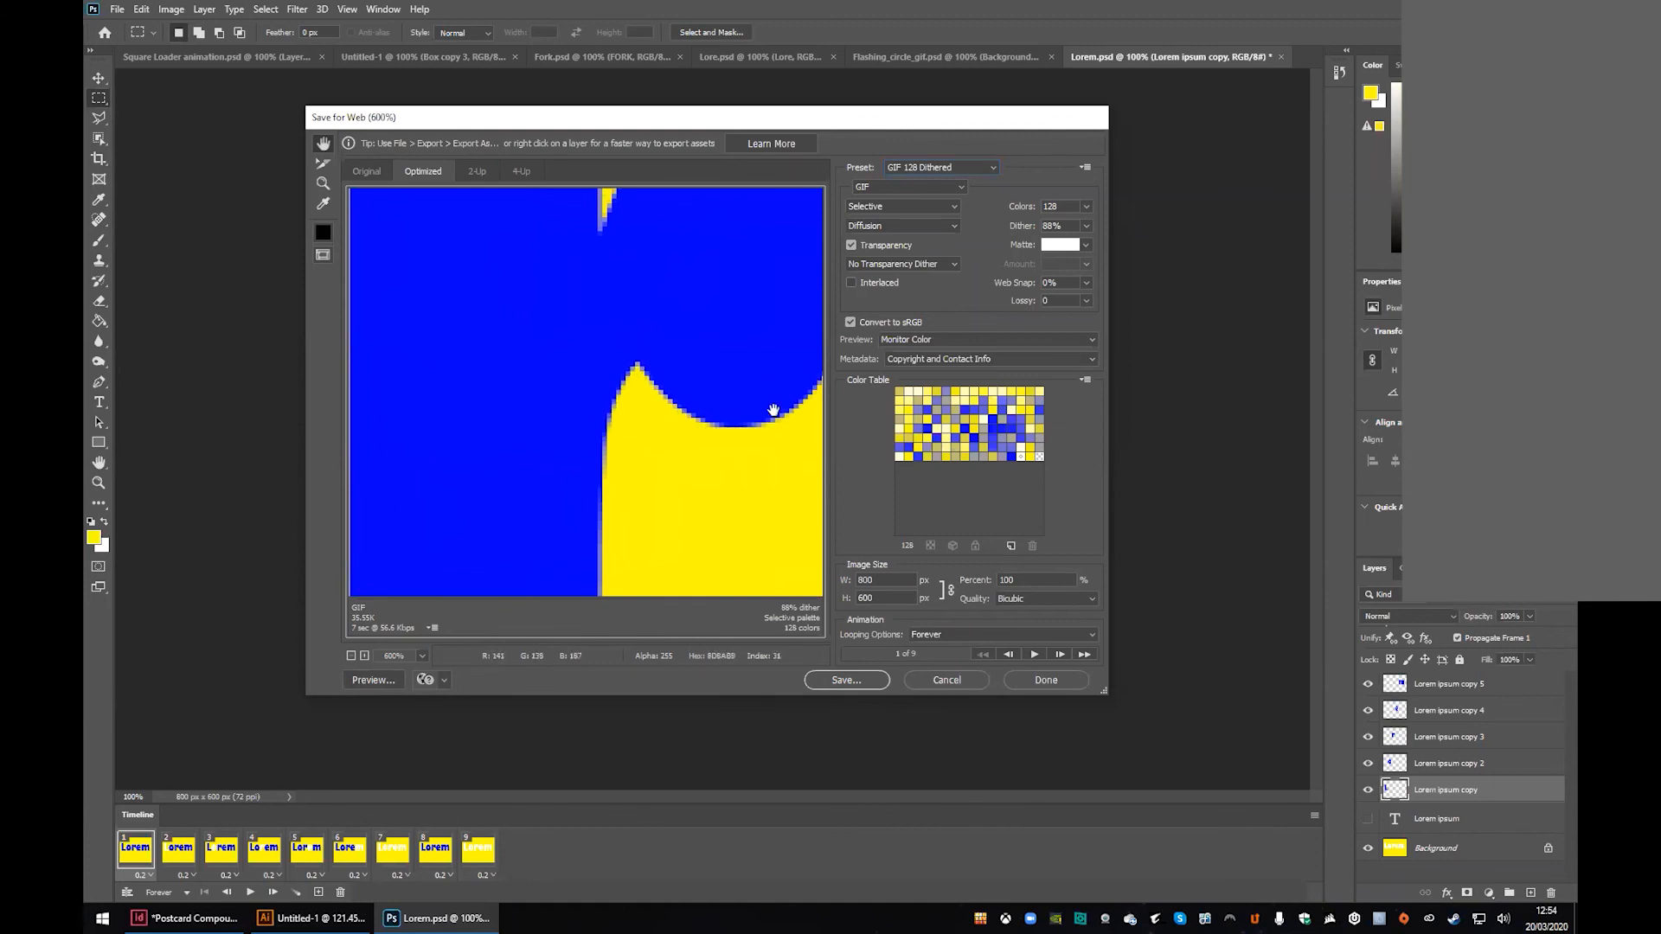
left_click_drag(686, 341, 594, 363)
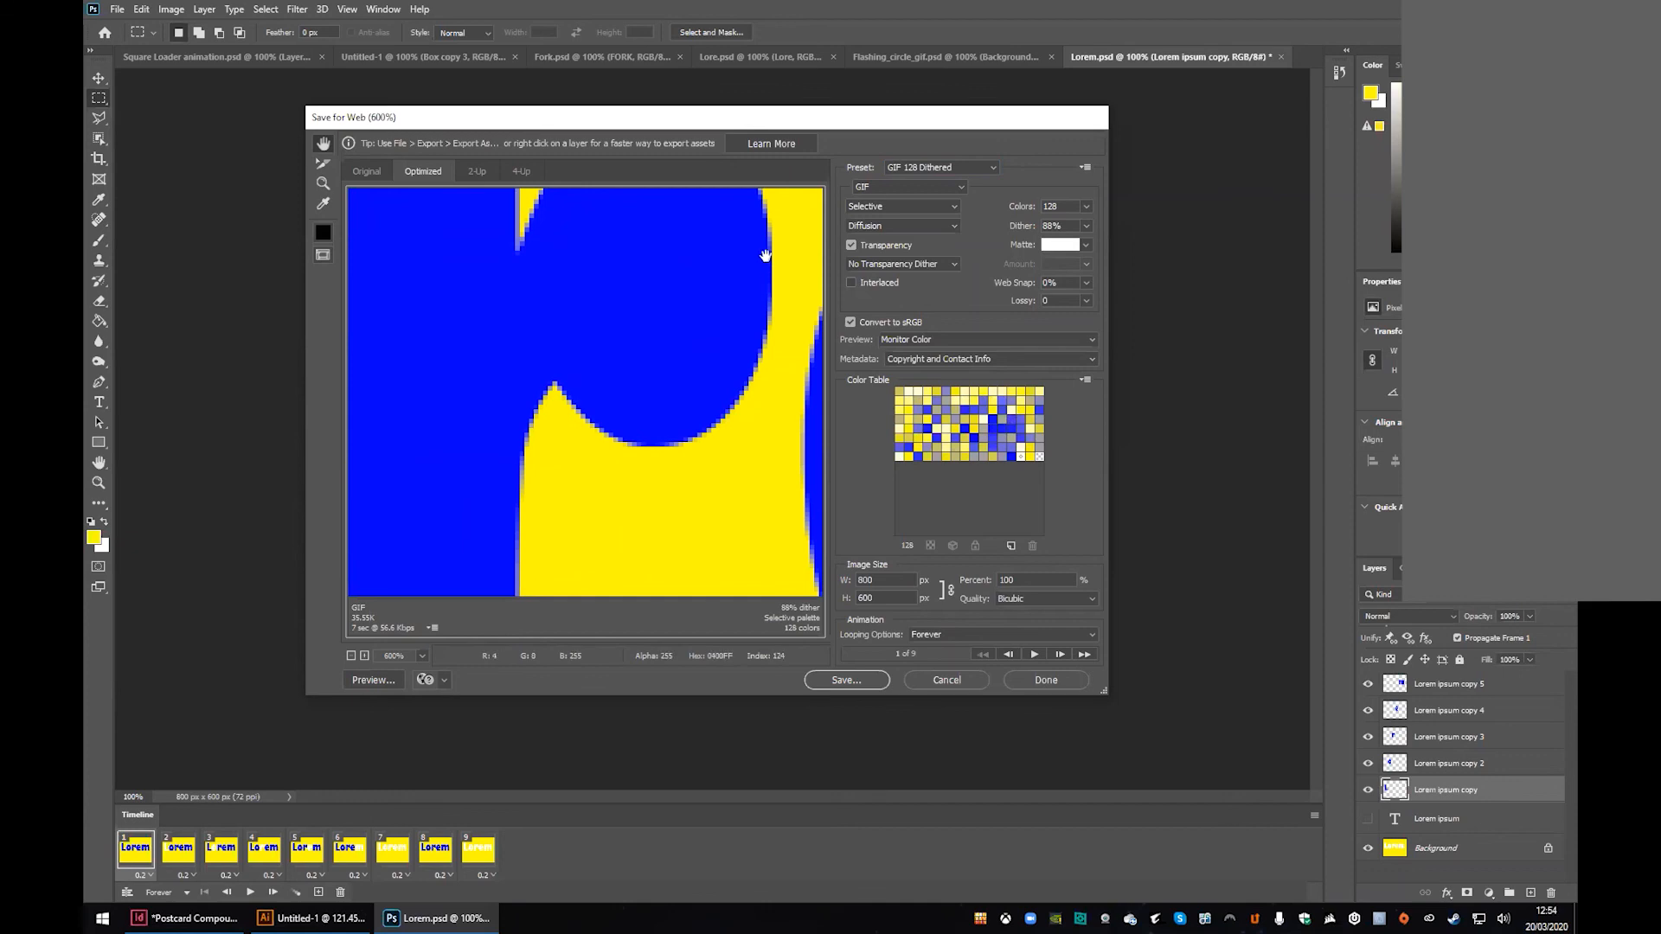
left_click_drag(741, 371, 524, 510)
left_click_drag(638, 418, 560, 375)
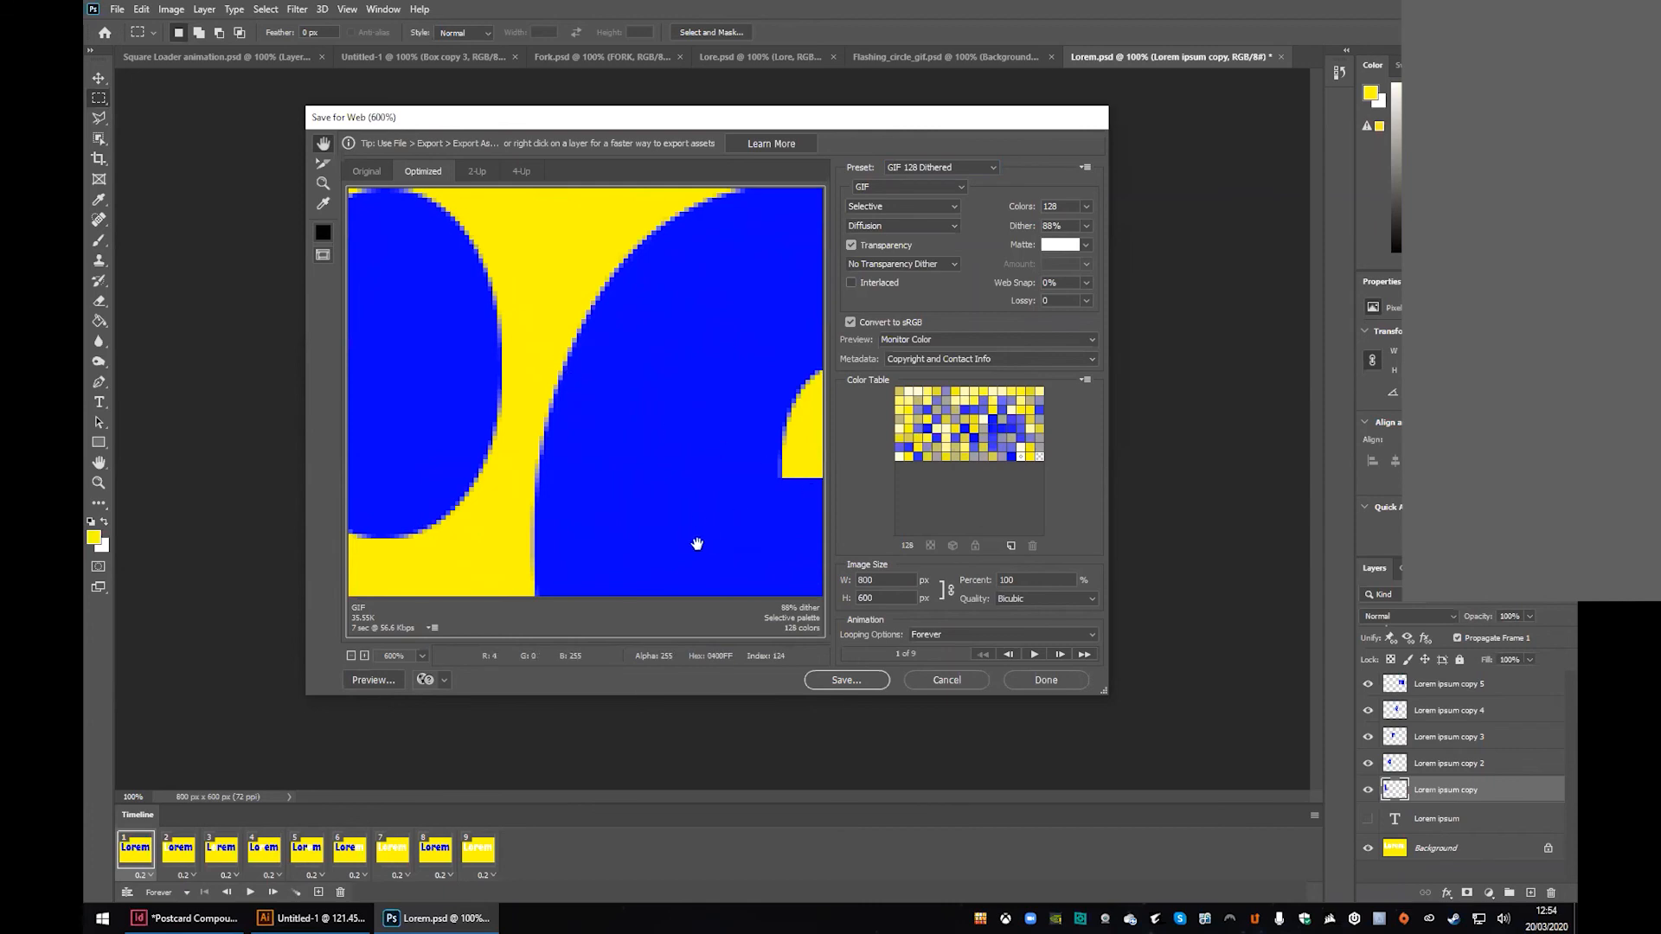
left_click(351, 656)
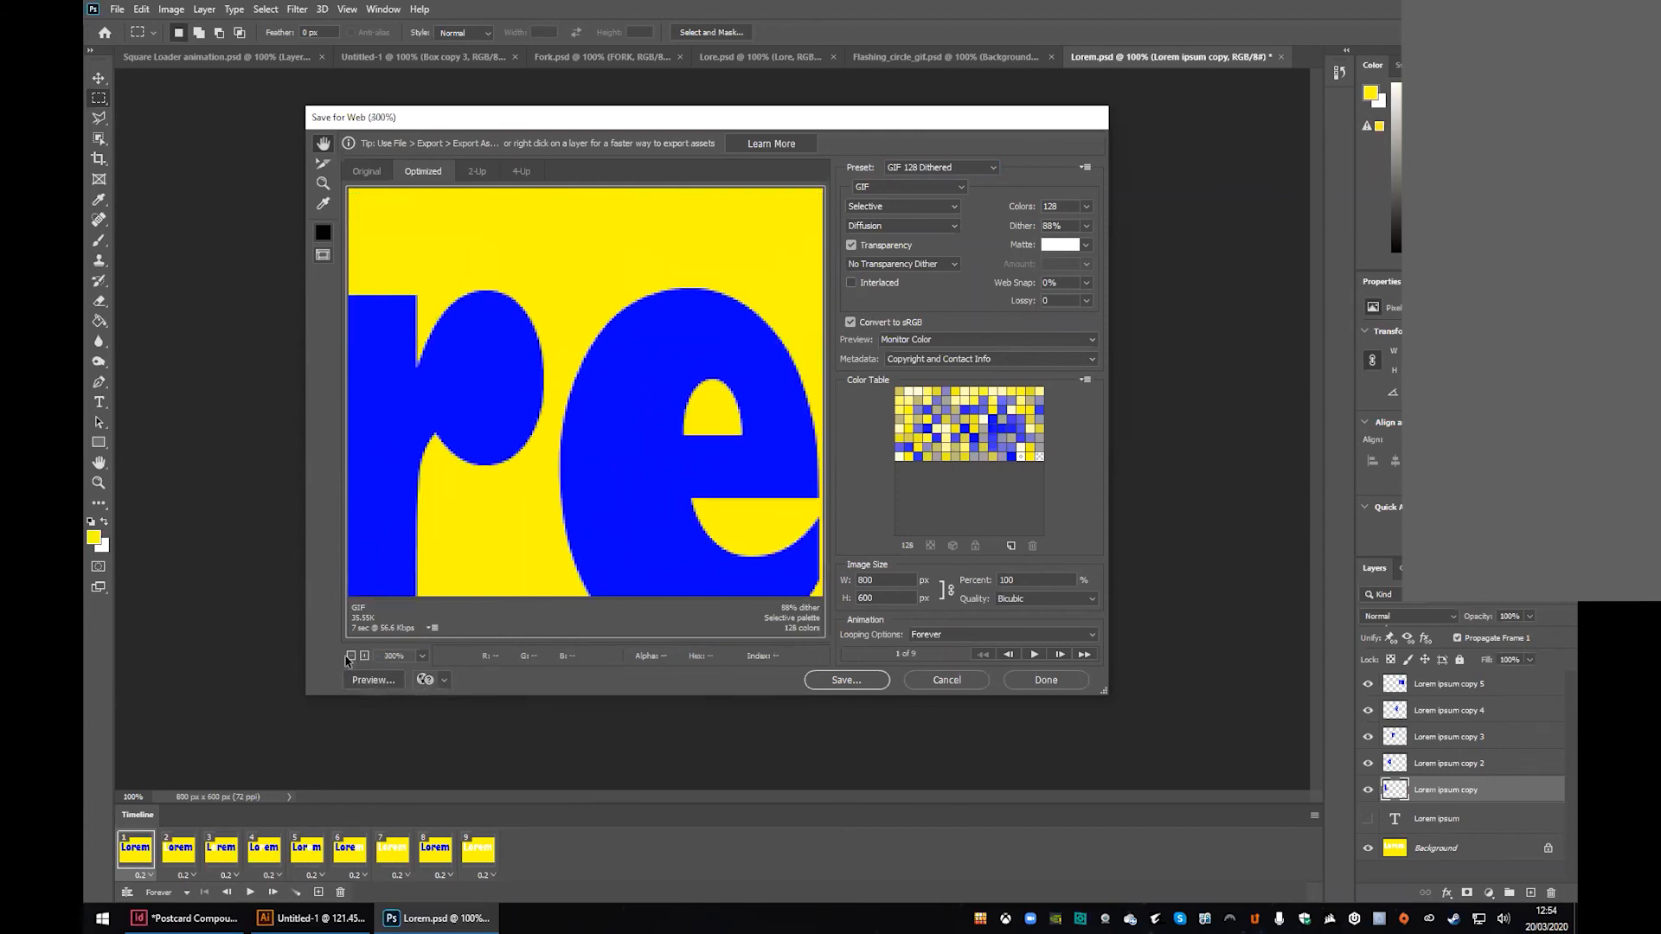
left_click(351, 656)
left_click(351, 656)
left_click(350, 656)
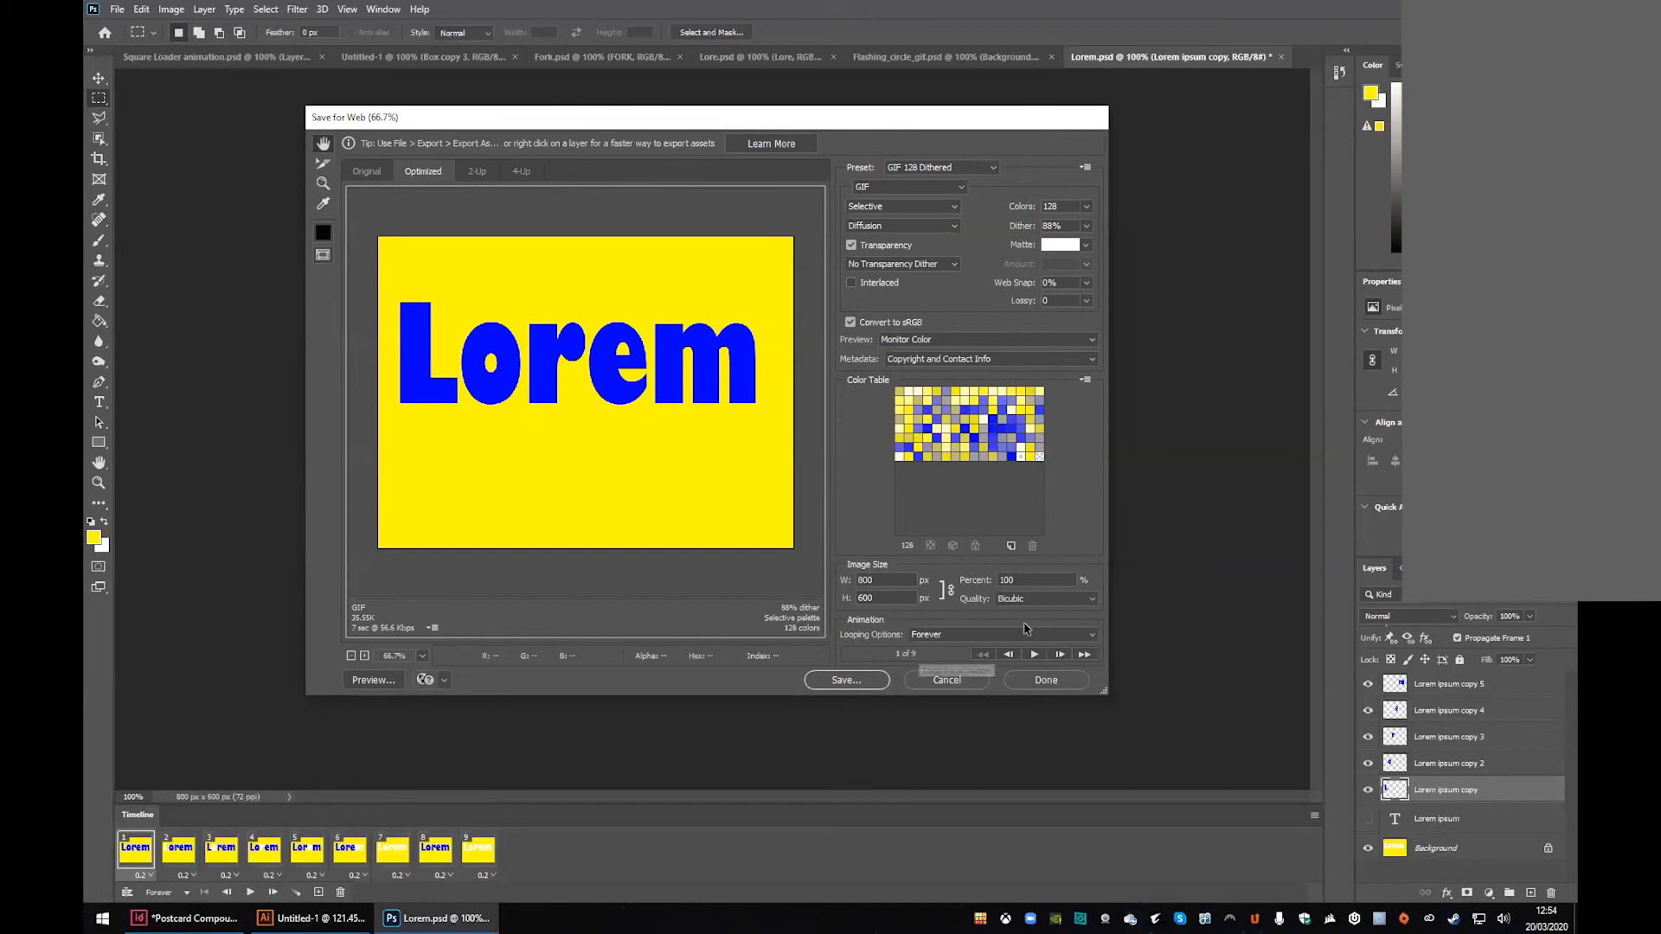
Step: Keep the looping option at Forever and save the GIF as Lorem-2.gif in the Animated Gif folder
left_click(924, 639)
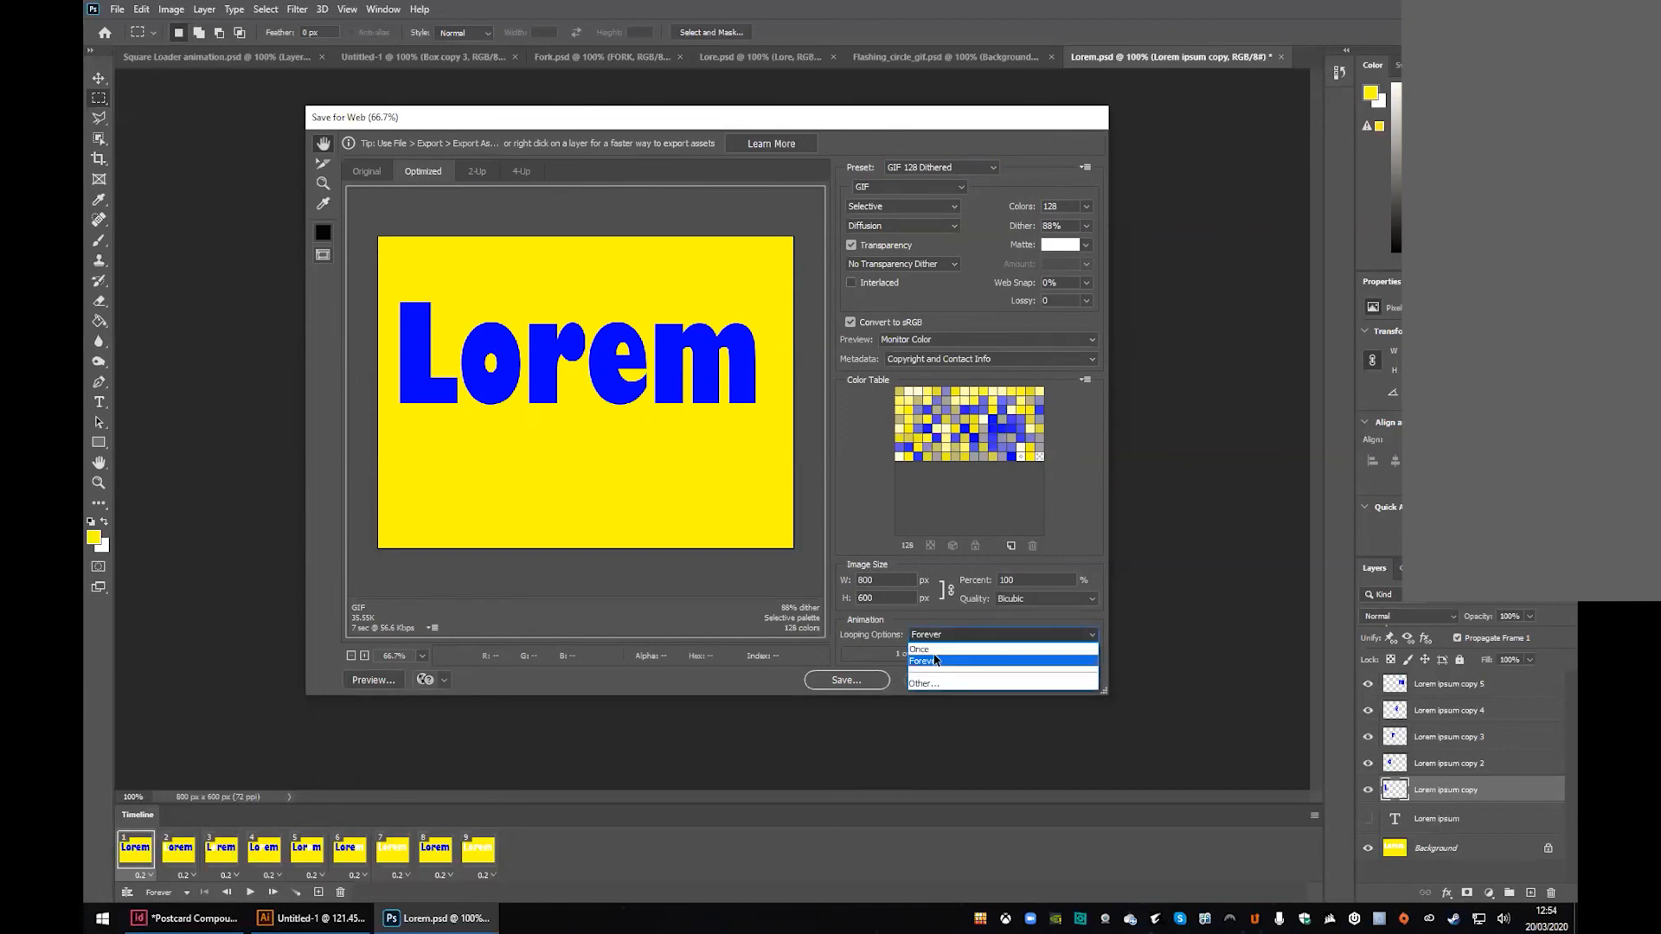
left_click(934, 658)
left_click(880, 680)
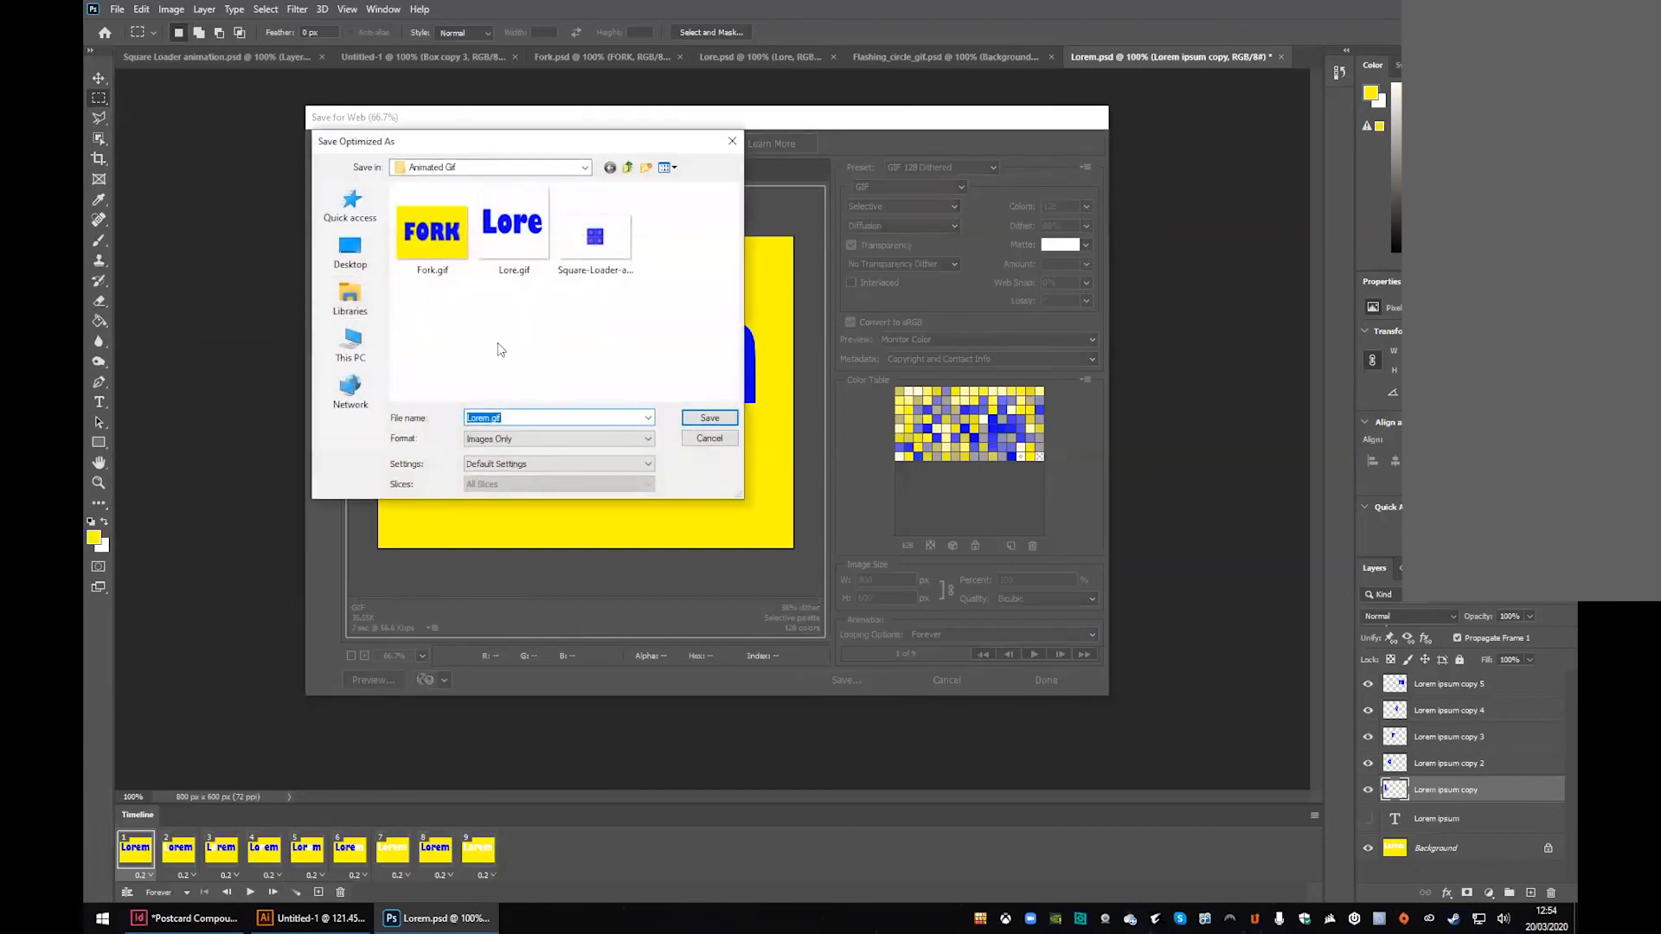
left_click(490, 419)
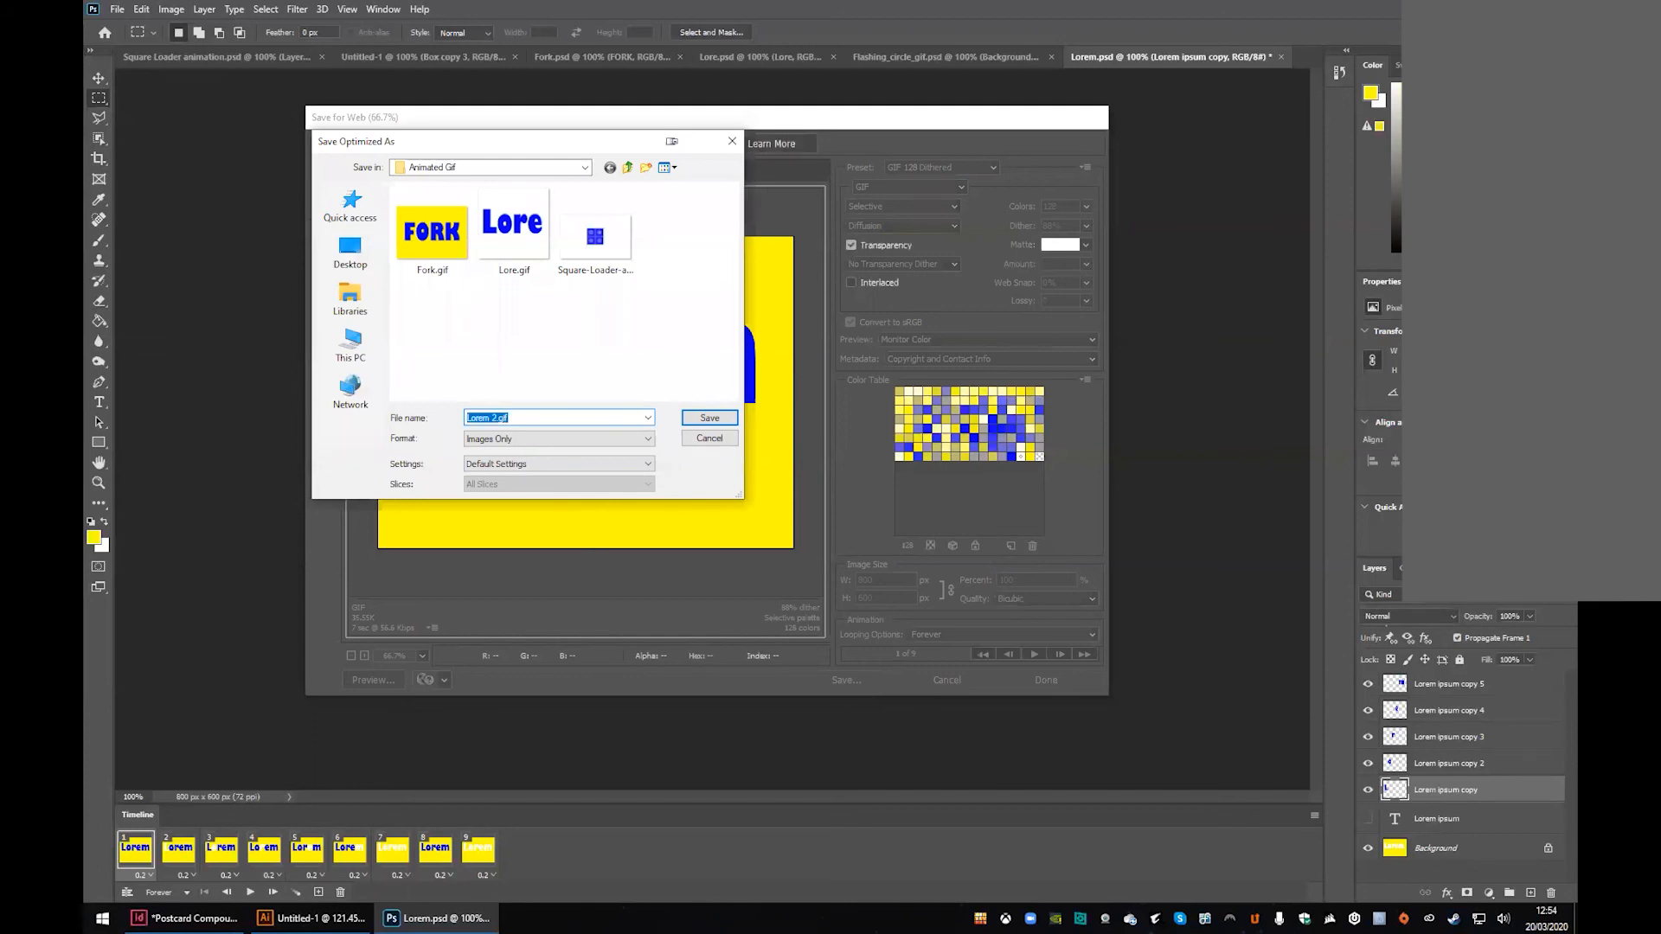
key("Return")
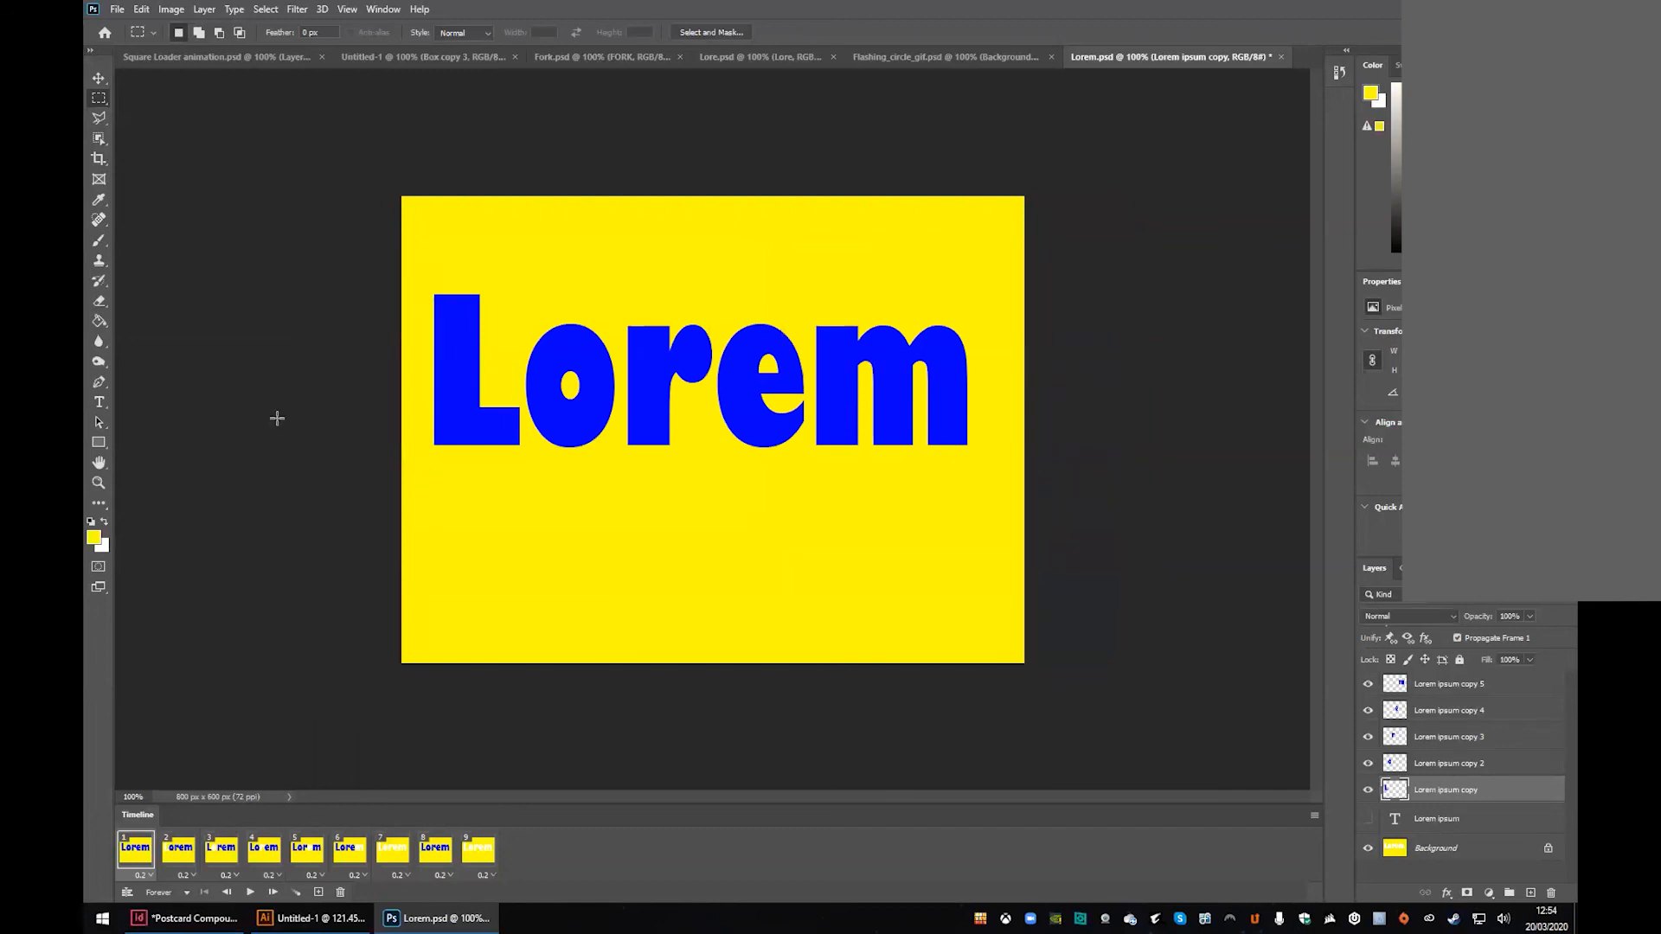
left_click(186, 894)
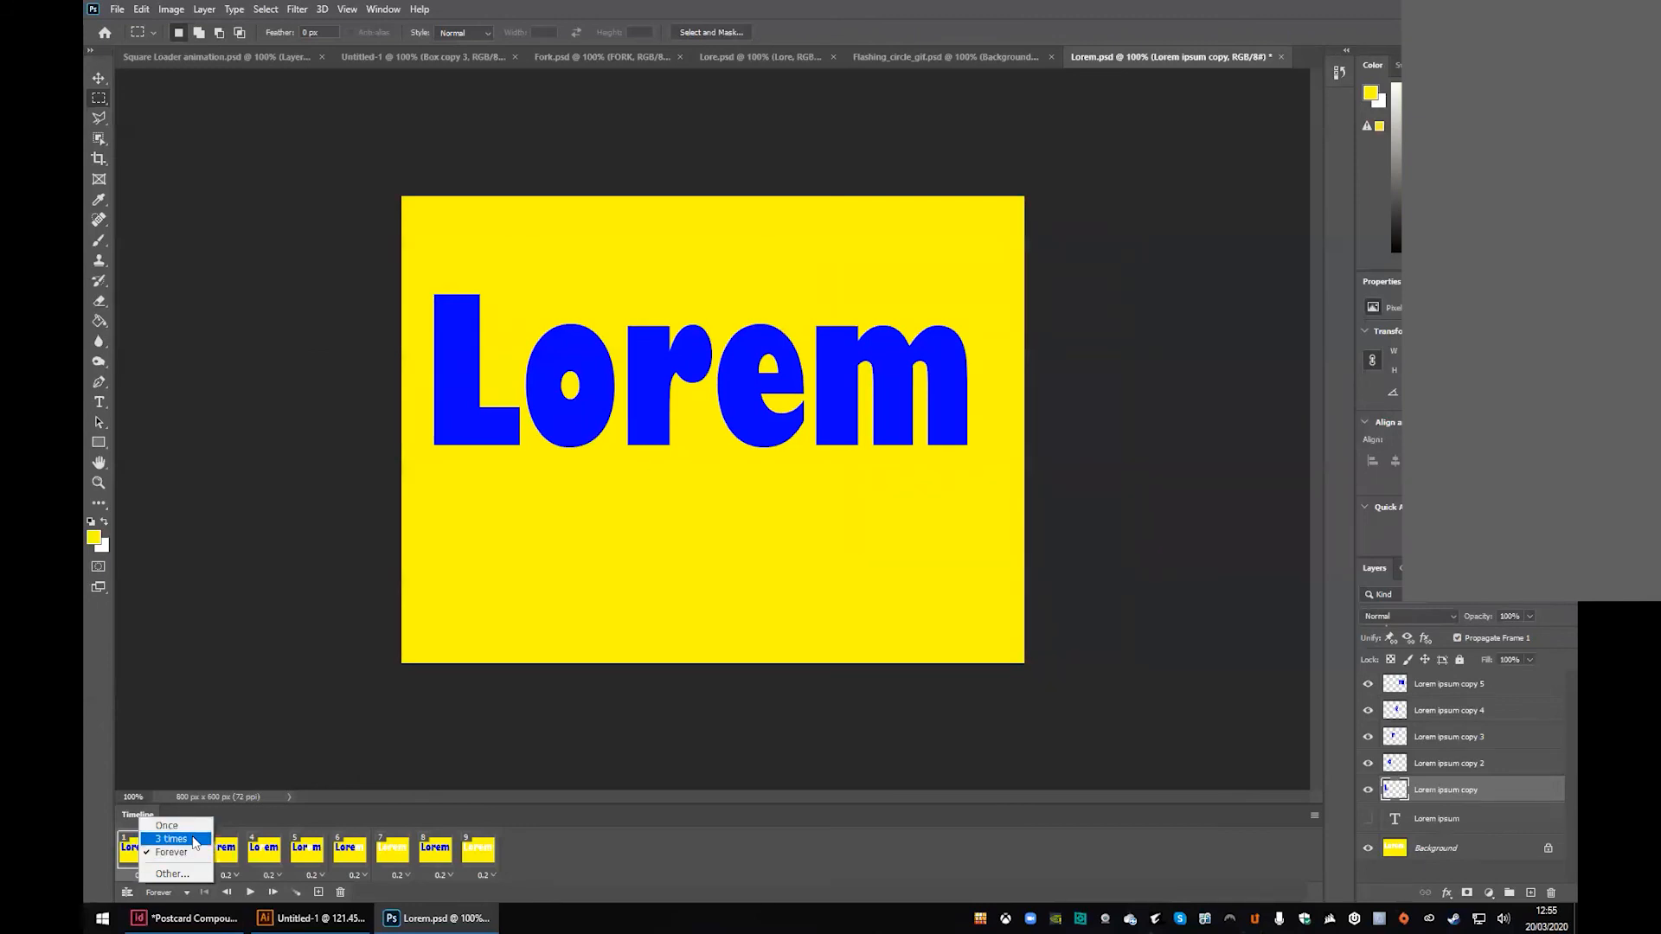
left_click(581, 868)
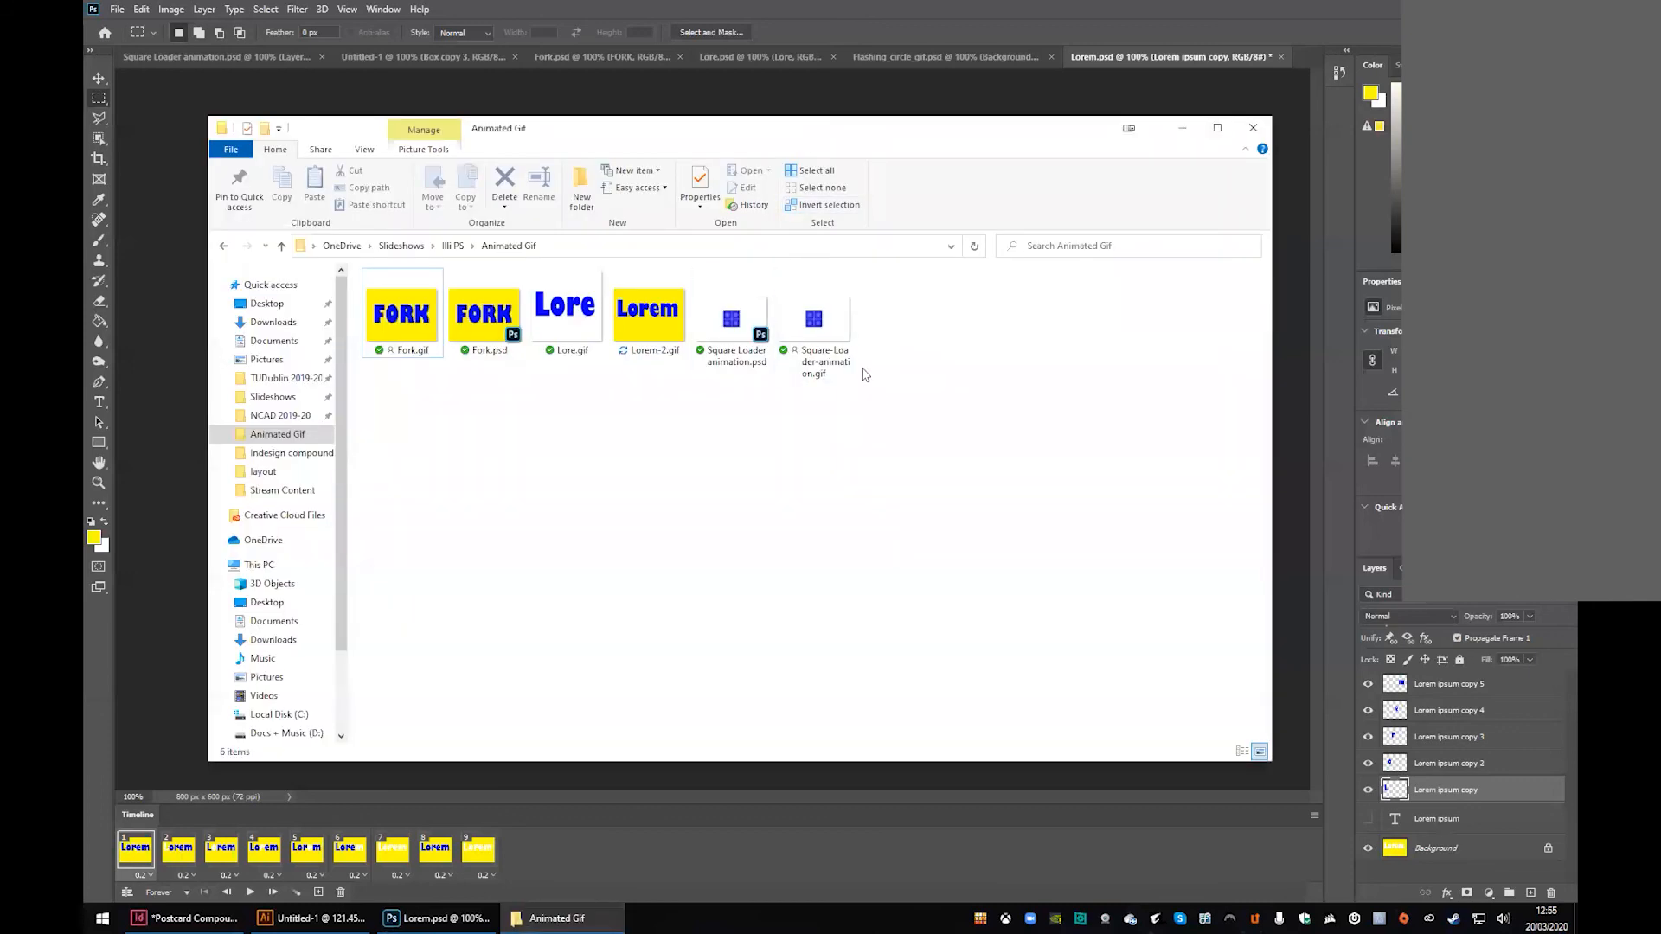
Step: View the exported Lorem-2.gif from the Animated Gif folder in Photos, and close the viewer
double_click(653, 318)
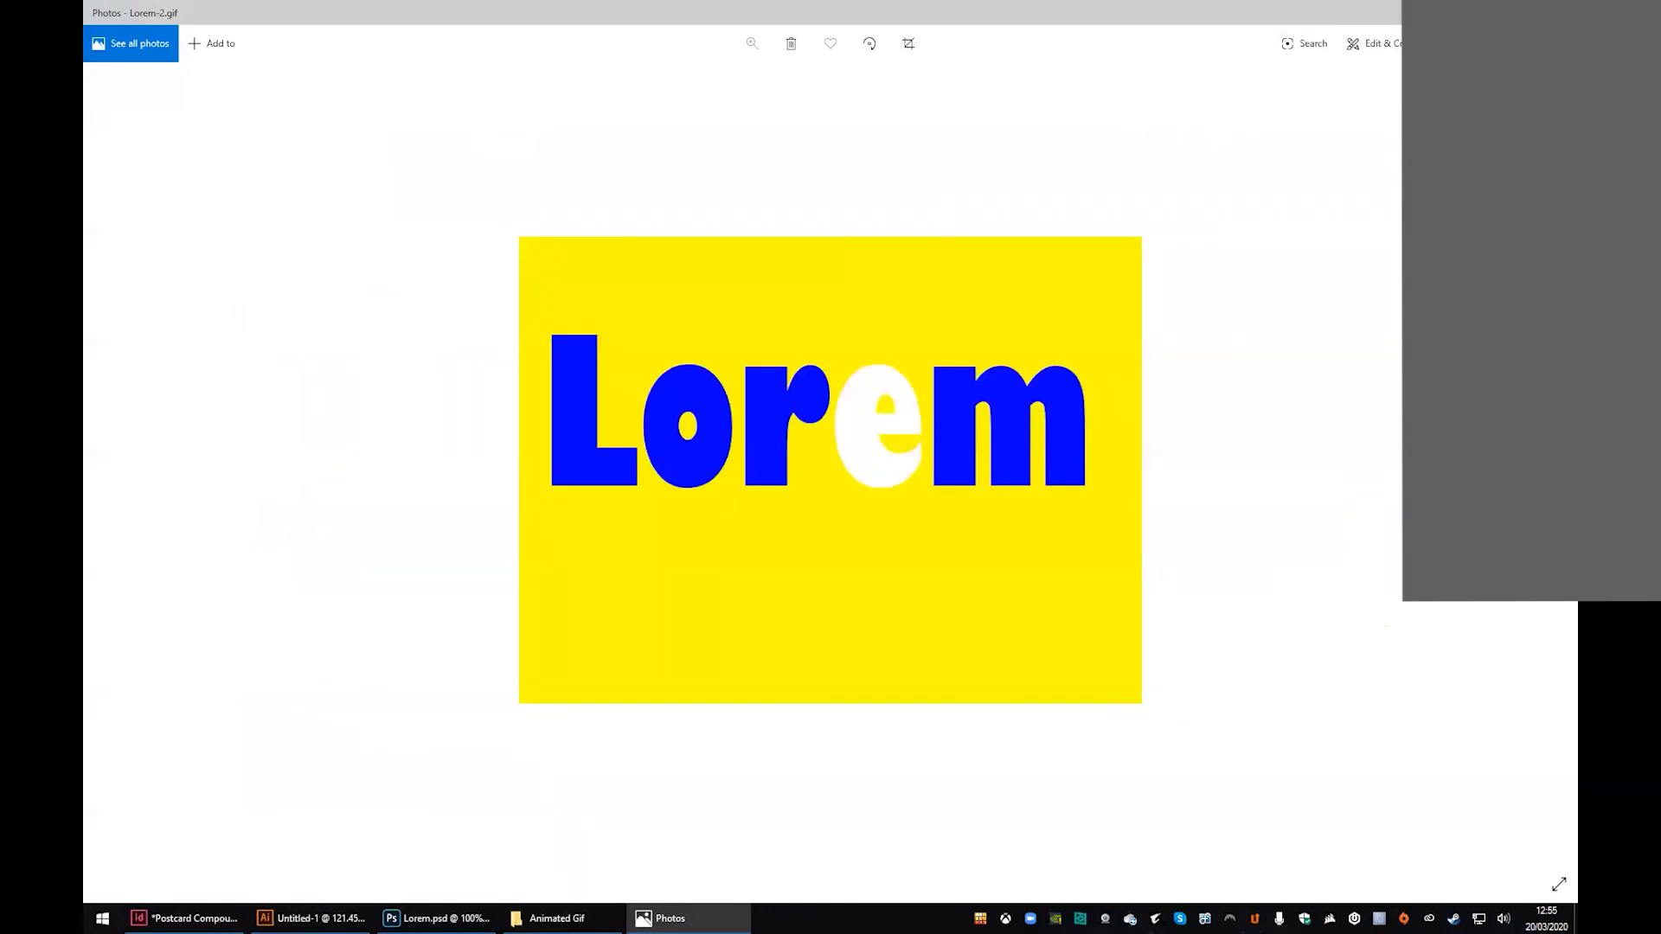
left_click(1558, 13)
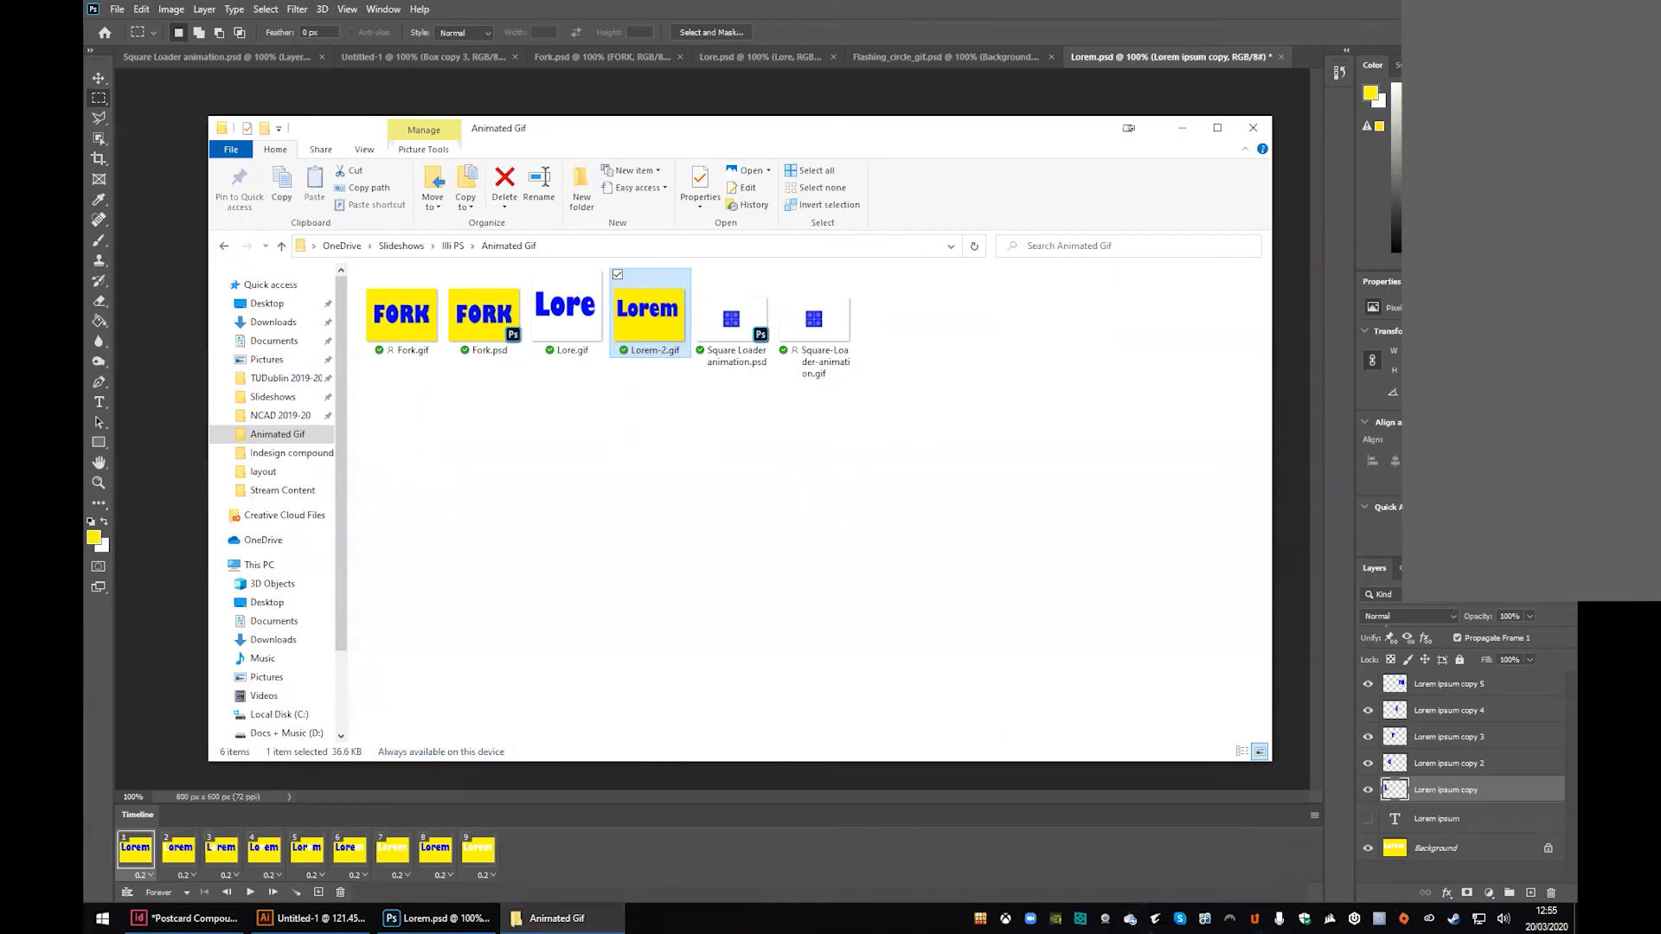